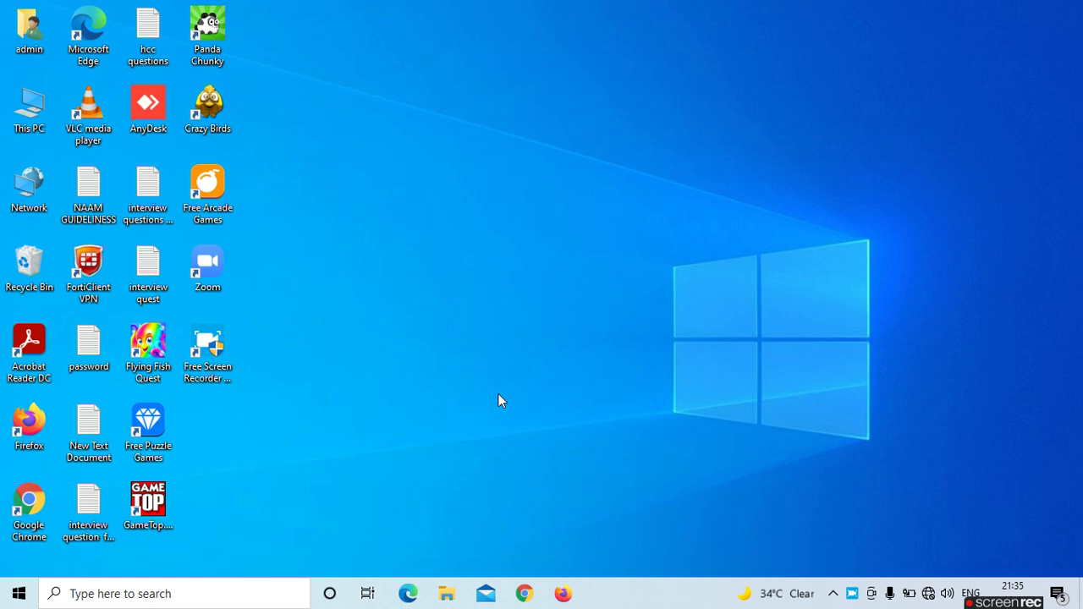
Step: Launch Excel by running 'excel' from the Windows Run dialog
{"action": "key", "text": "super+r"}
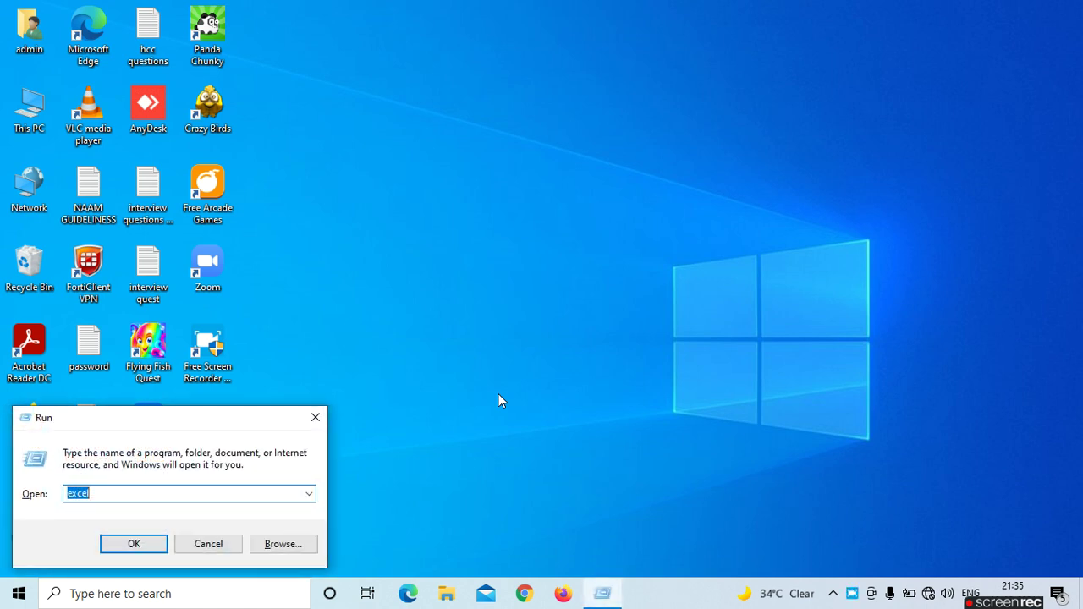
{"action": "key", "text": "BackSpace"}
{"action": "type", "text": "exc"}
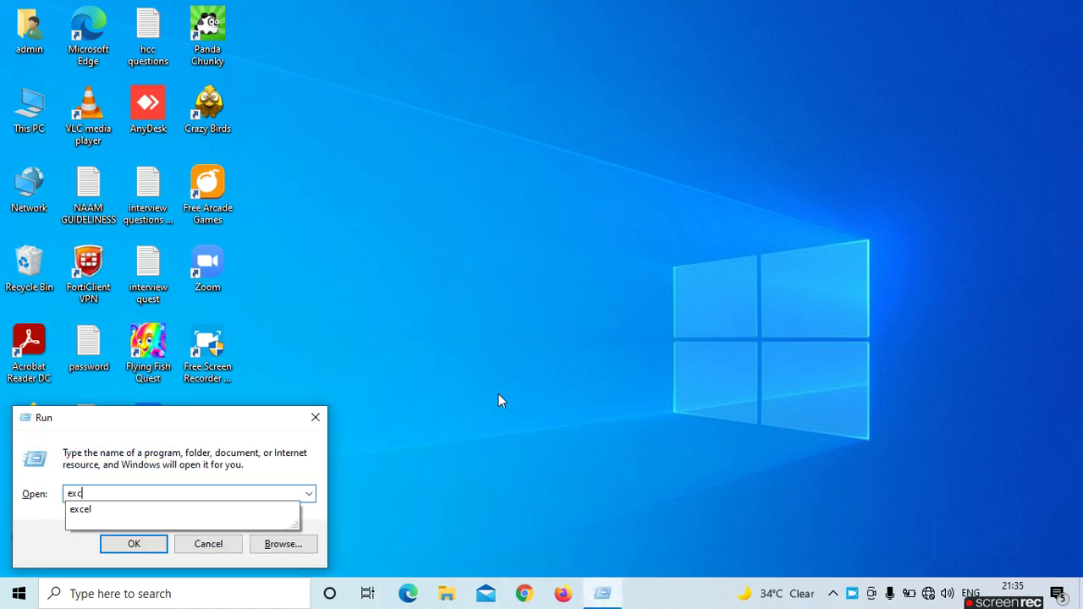
{"action": "type", "text": "e"}
{"action": "type", "text": "l"}
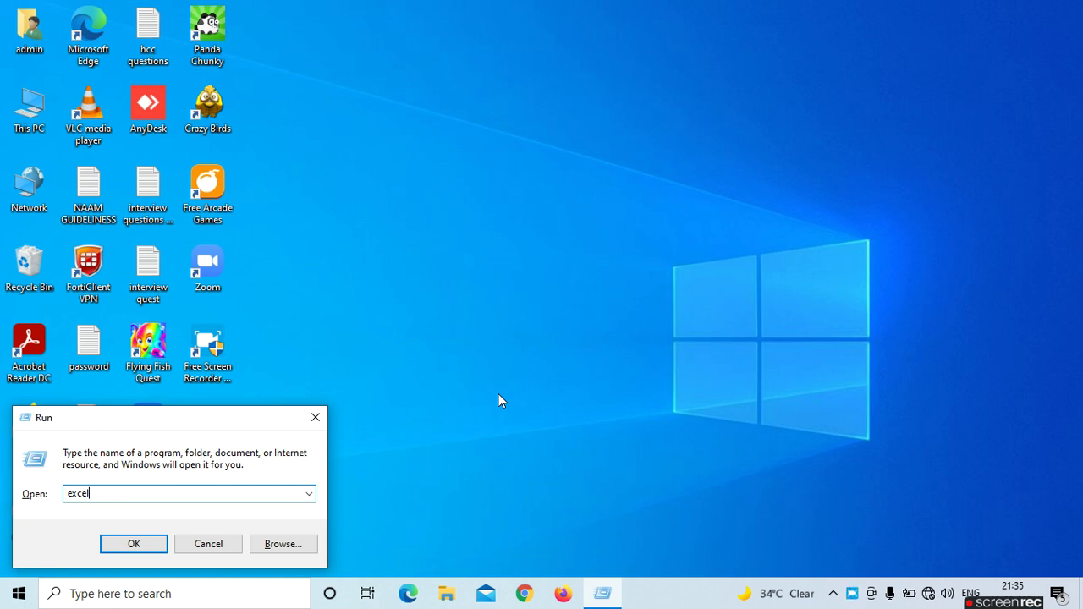
{"action": "key", "text": "Return"}
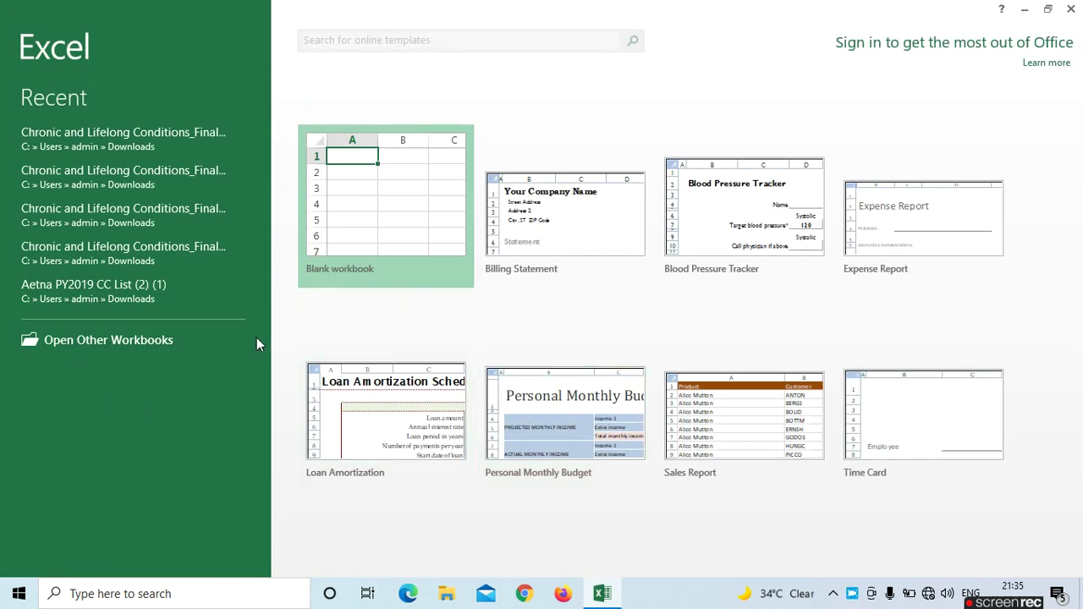
Step: Create a blank workbook and practise selecting row 8, column D, and cells A5 and H5
{"action": "left_click", "coordinate": [382, 216]}
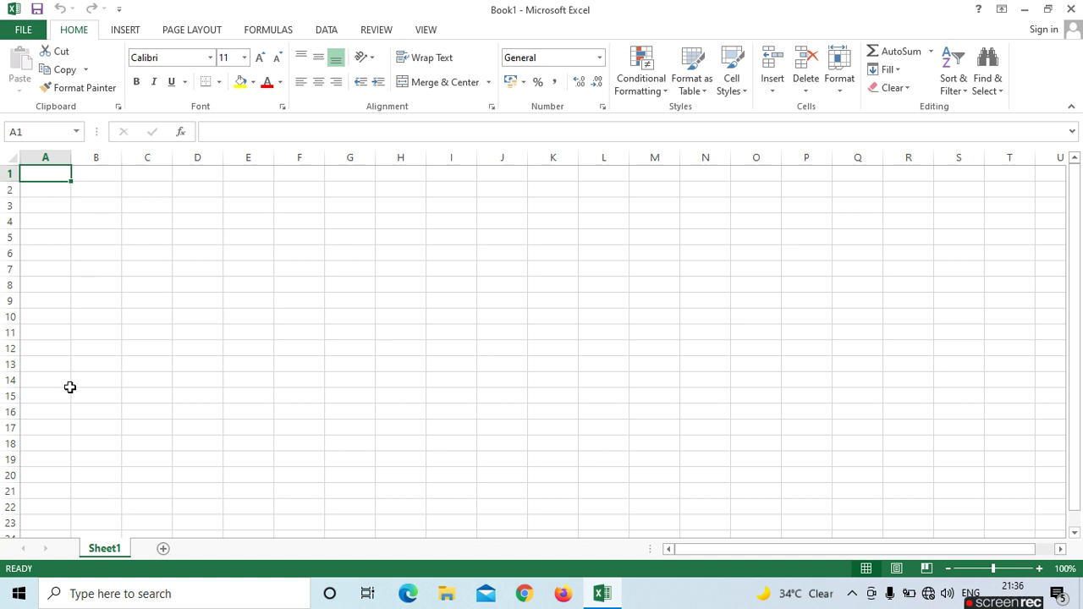
{"action": "left_click", "coordinate": [10, 284]}
{"action": "left_click", "coordinate": [203, 157]}
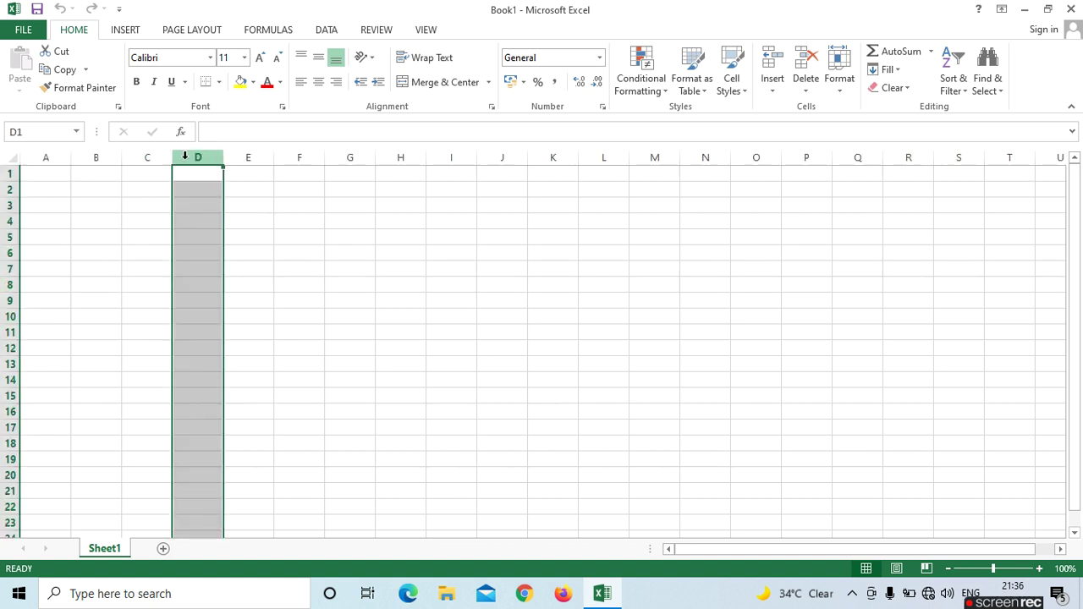
{"action": "left_click", "coordinate": [60, 235]}
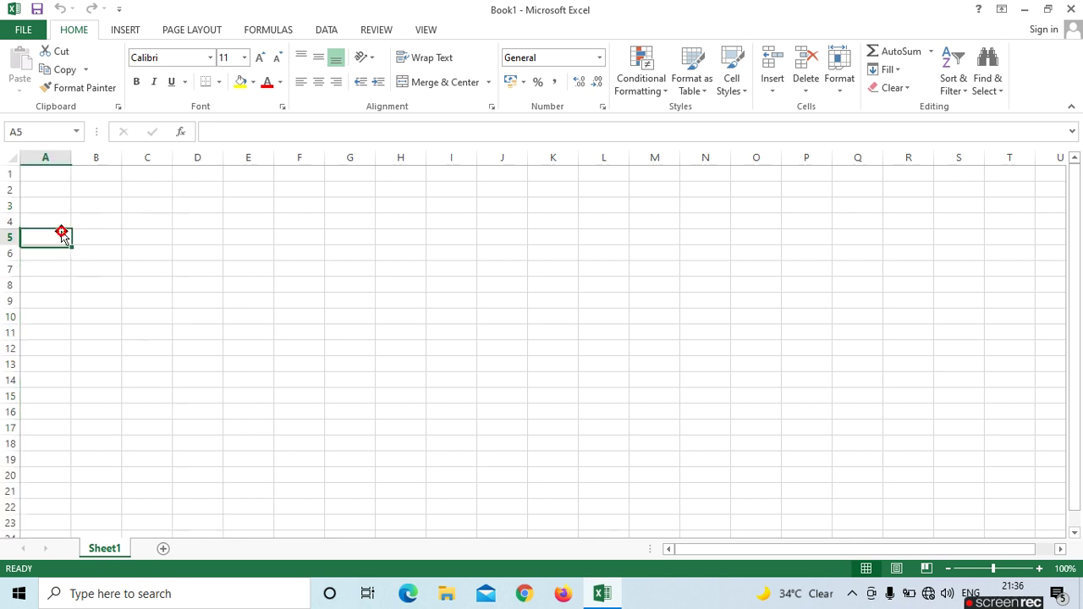
{"action": "left_click", "coordinate": [178, 158]}
{"action": "left_click", "coordinate": [395, 239]}
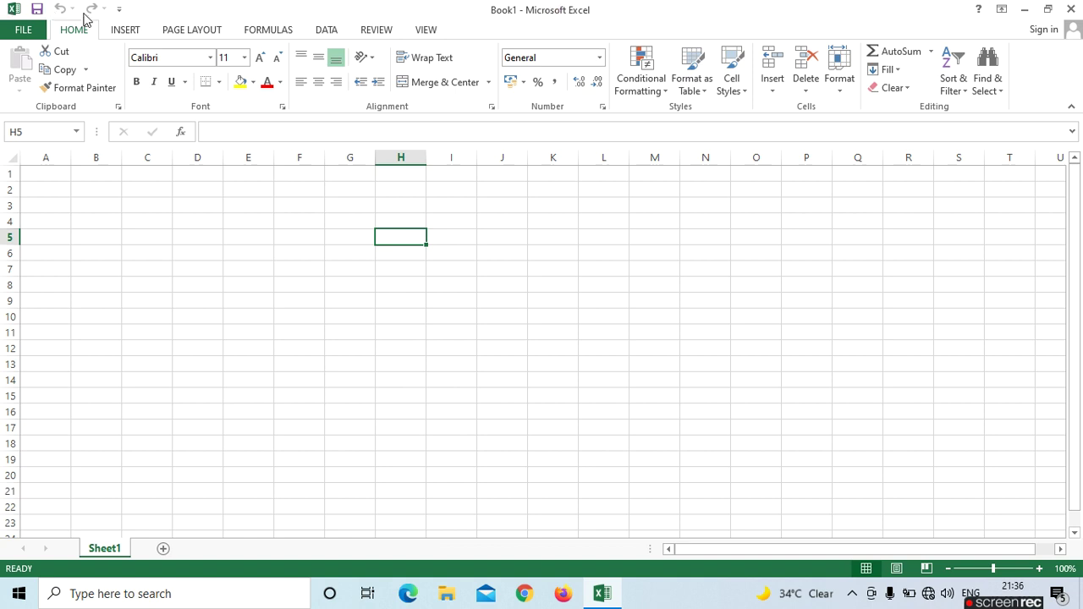
Step: Open and dismiss the Quick Access Toolbar list and the FILE backstage, returning to the sheet
{"action": "left_click", "coordinate": [120, 9]}
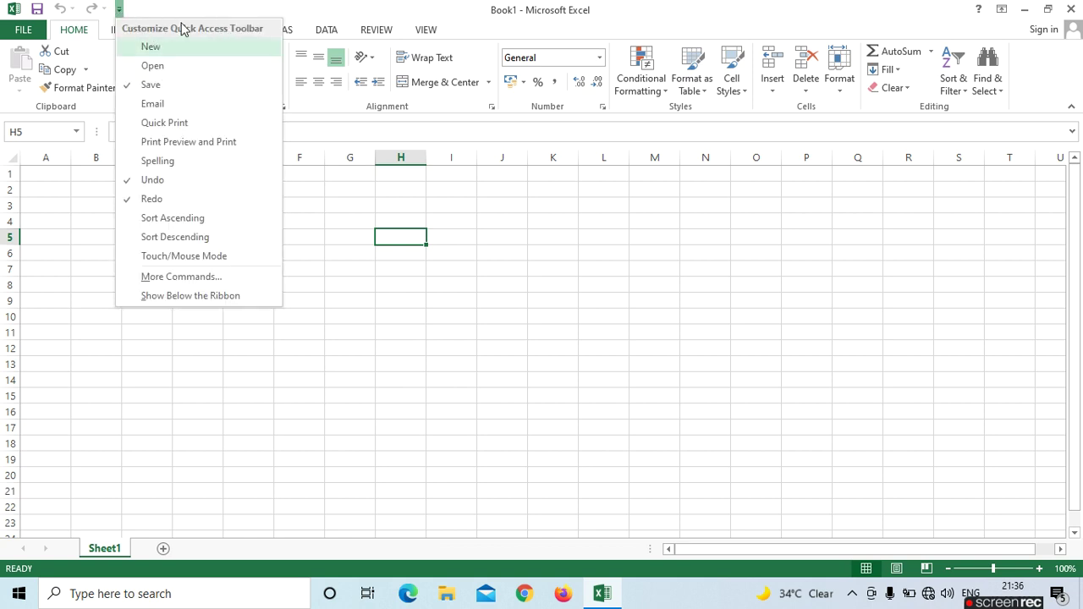
{"action": "left_click", "coordinate": [352, 322]}
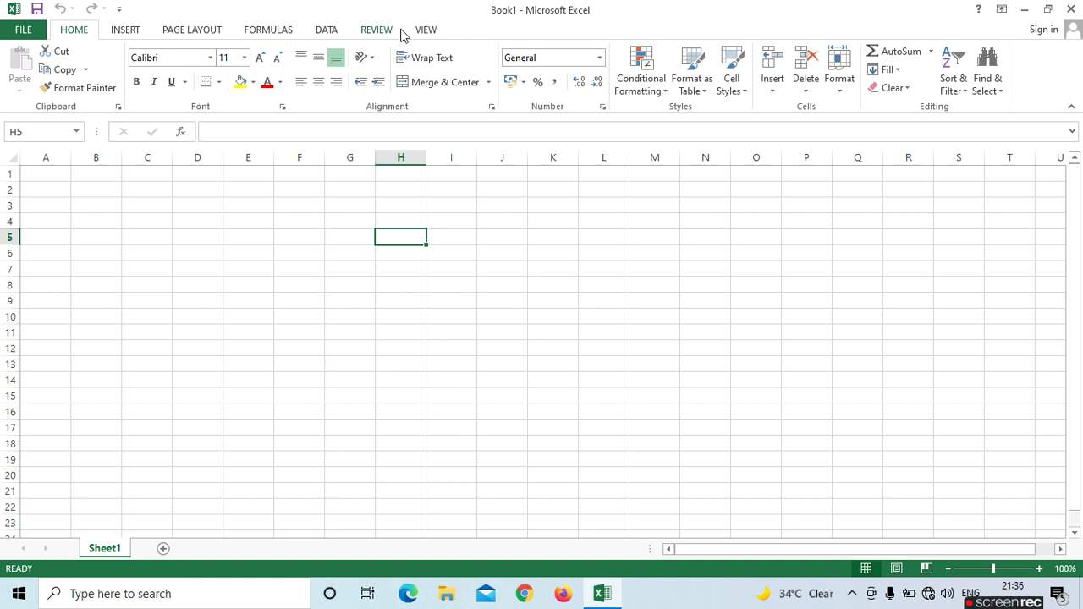
{"action": "left_click", "coordinate": [24, 30]}
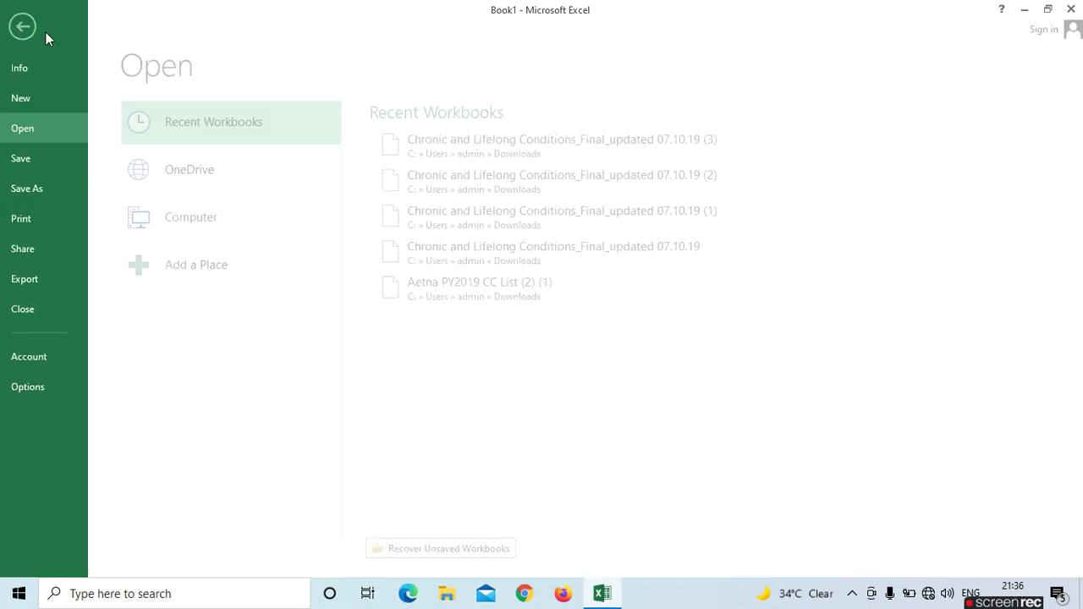
{"action": "left_click", "coordinate": [26, 25]}
Step: Browse the ribbon tabs once, from INSERT through PAGE LAYOUT, FORMULAS, DATA, REVIEW to VIEW
{"action": "left_click", "coordinate": [132, 32]}
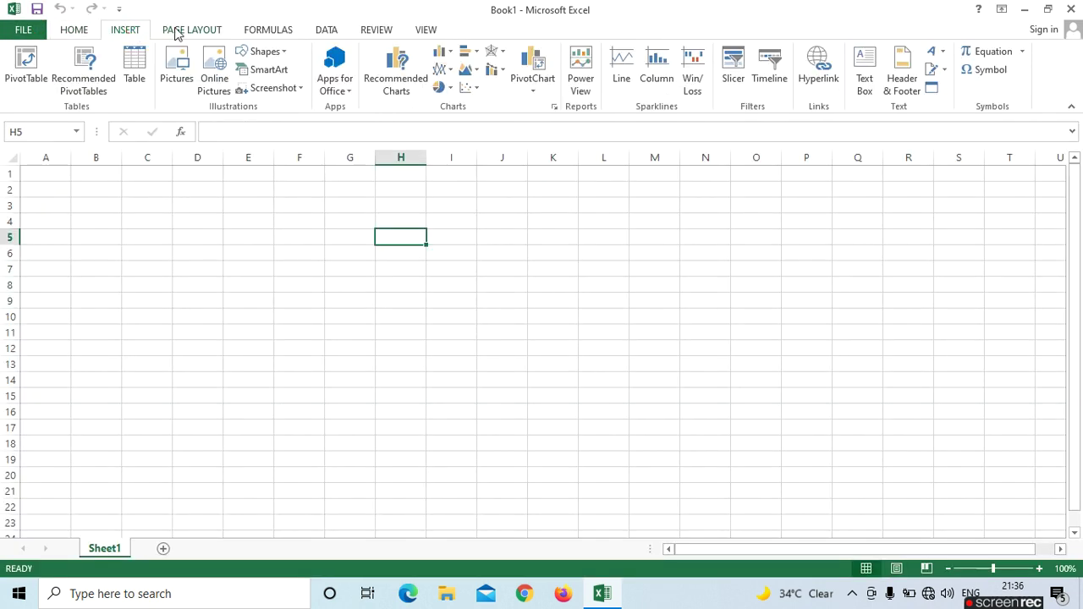
{"action": "left_click", "coordinate": [179, 30]}
{"action": "left_click", "coordinate": [258, 30]}
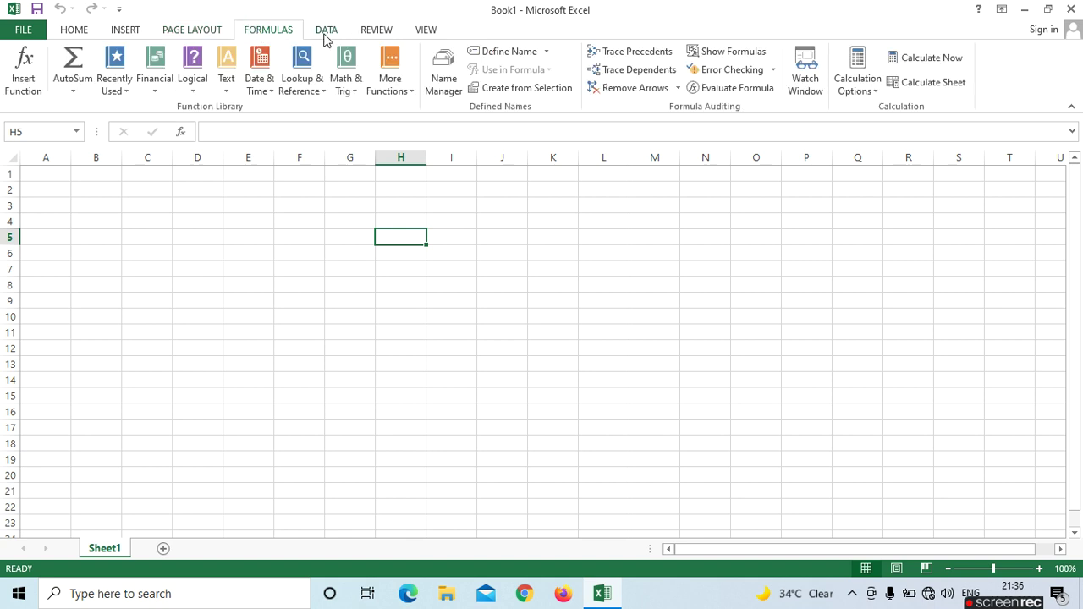
{"action": "left_click", "coordinate": [327, 32]}
{"action": "left_click", "coordinate": [377, 32]}
{"action": "left_click", "coordinate": [434, 30]}
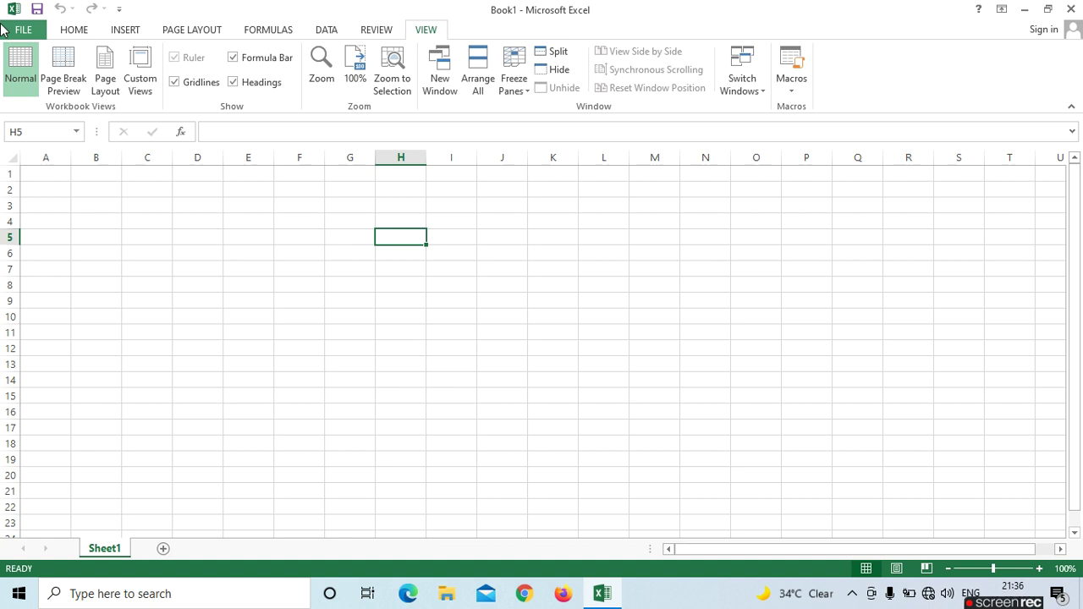
Step: Browse the ribbon tabs again from INSERT to VIEW, then select cell M16
{"action": "left_click", "coordinate": [123, 32]}
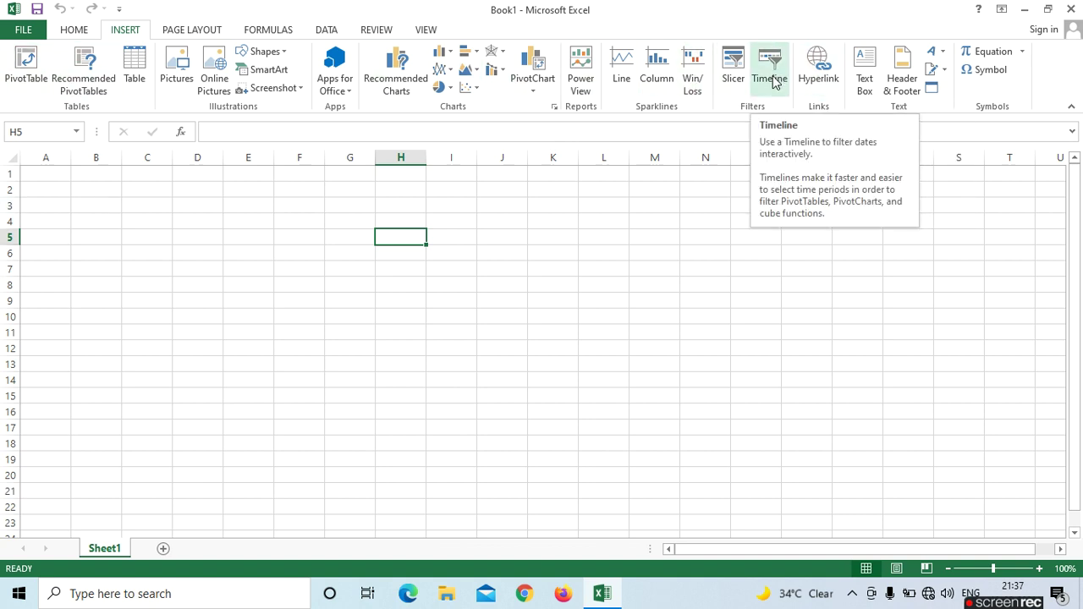
{"action": "left_click", "coordinate": [198, 31]}
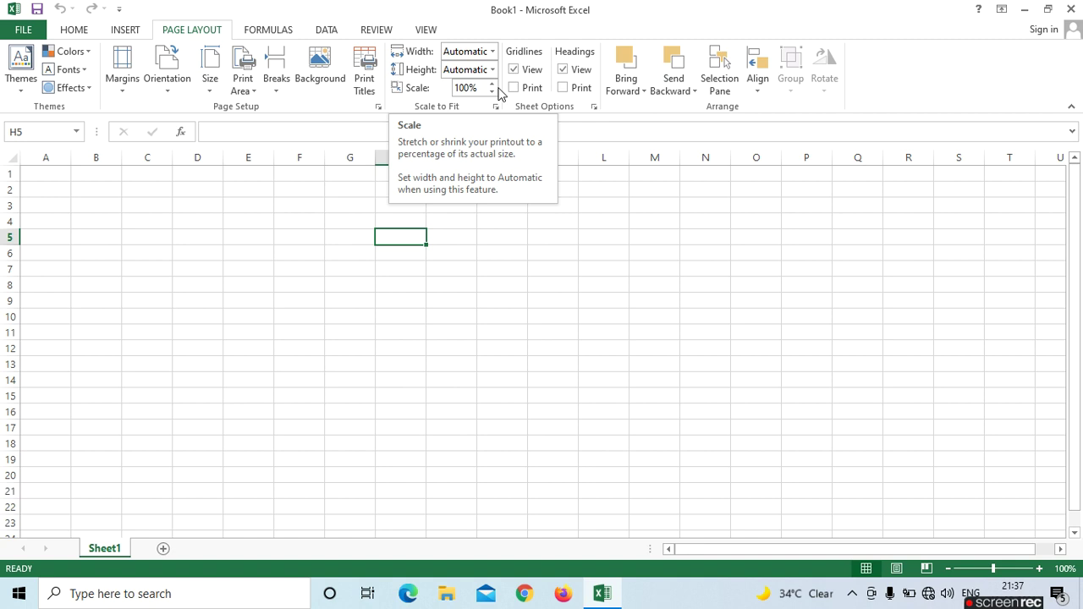
{"action": "left_click", "coordinate": [277, 31]}
{"action": "left_click", "coordinate": [327, 32]}
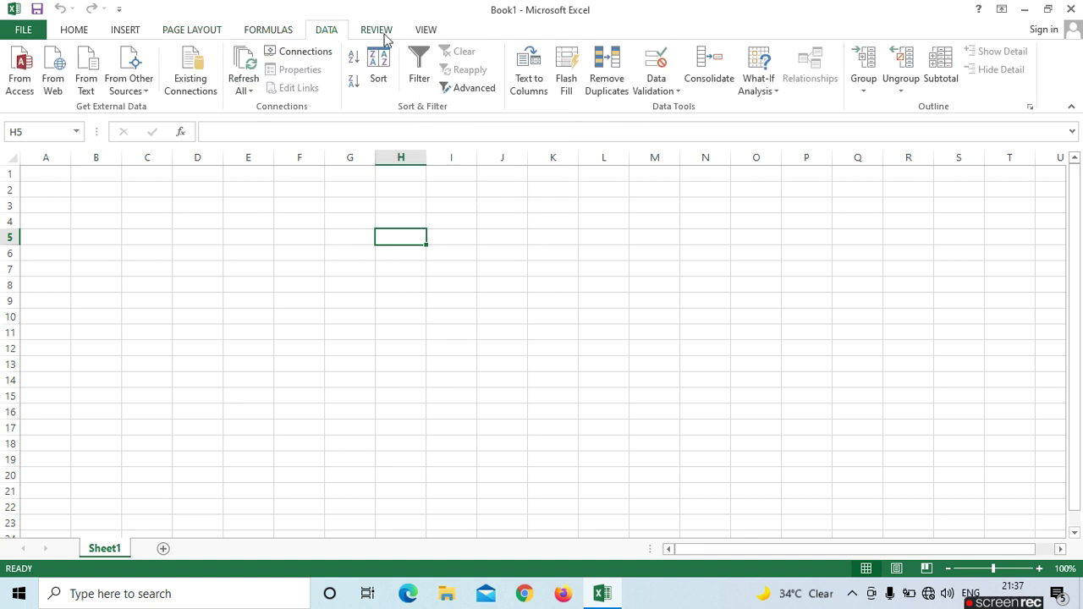
{"action": "left_click", "coordinate": [377, 32]}
{"action": "left_click", "coordinate": [425, 30]}
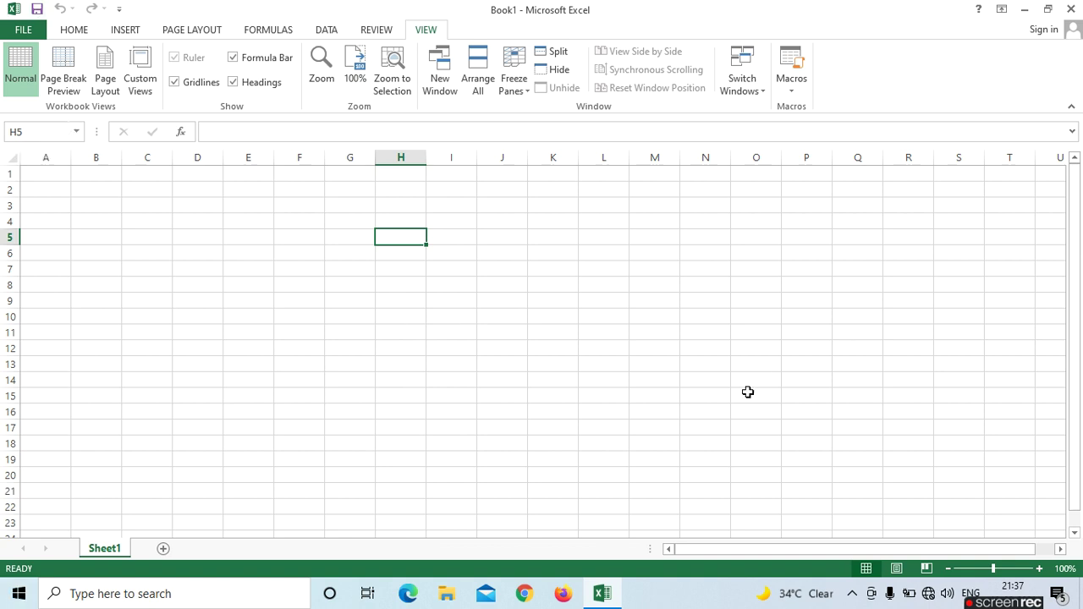
{"action": "left_click", "coordinate": [648, 414]}
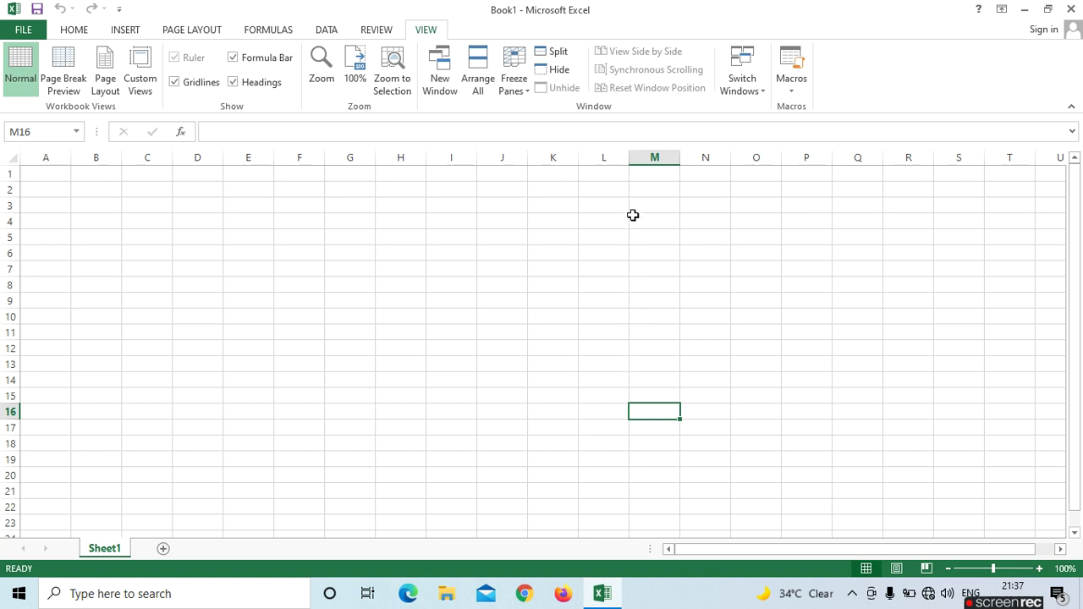
{"action": "left_click", "coordinate": [649, 154]}
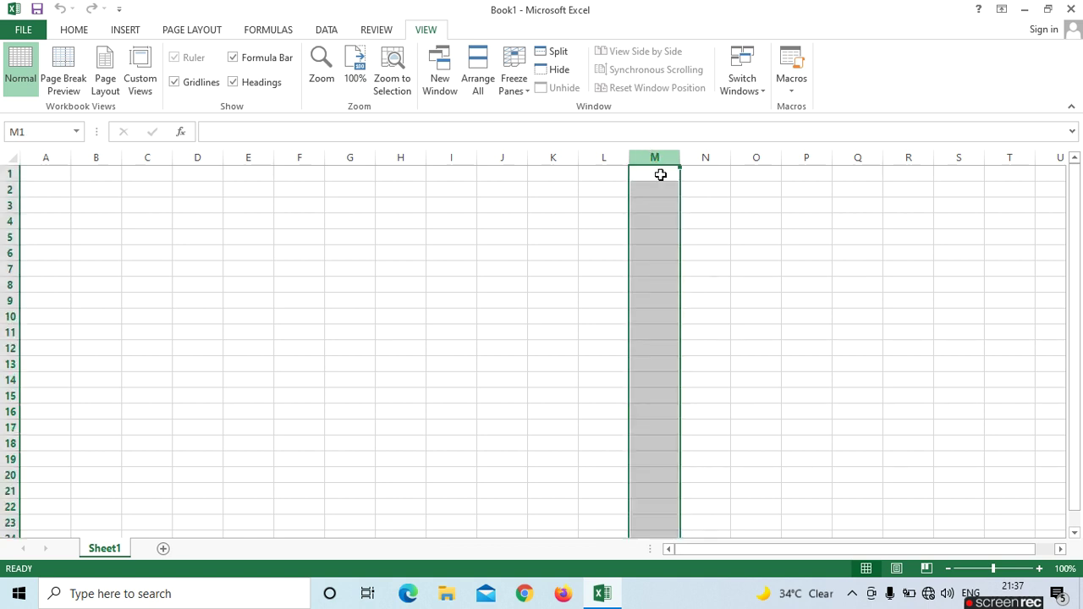
{"action": "left_click", "coordinate": [665, 412]}
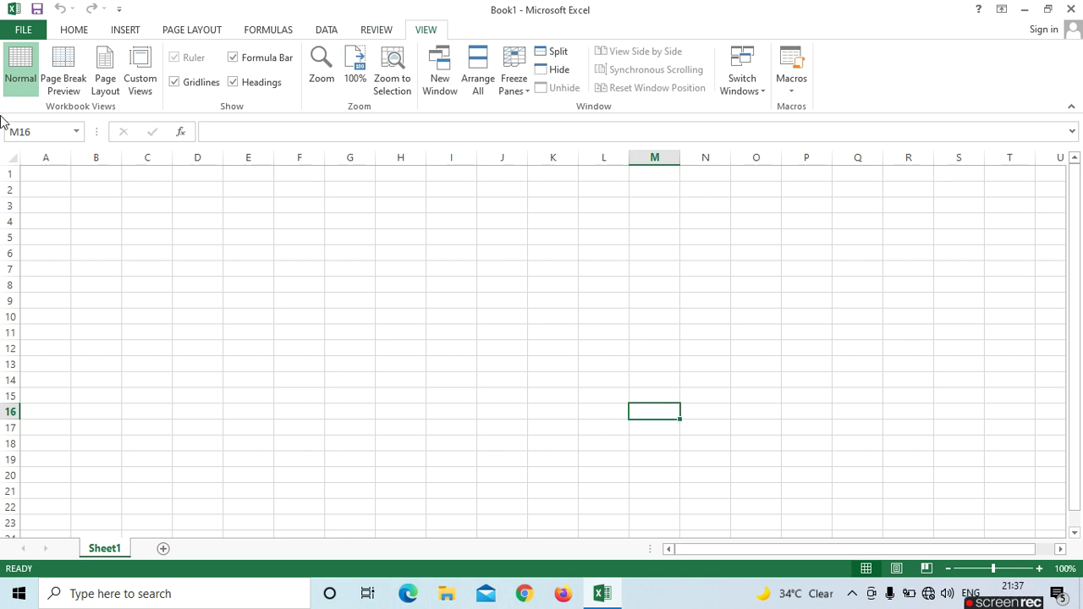
{"action": "left_click", "coordinate": [48, 134]}
{"action": "left_click", "coordinate": [1013, 523]}
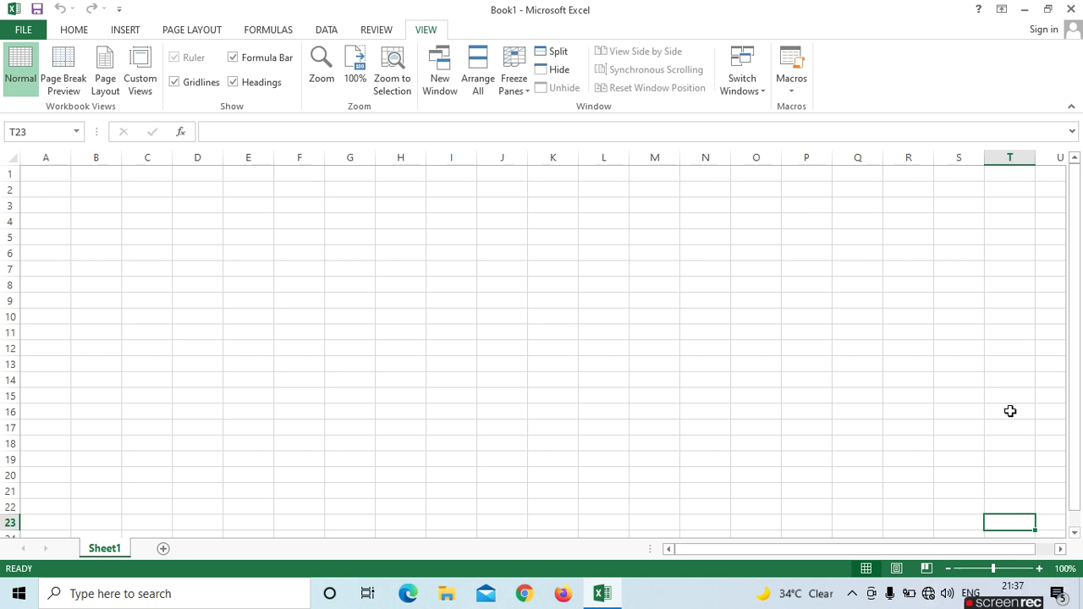
{"action": "left_click", "coordinate": [212, 132]}
{"action": "left_click", "coordinate": [398, 363]}
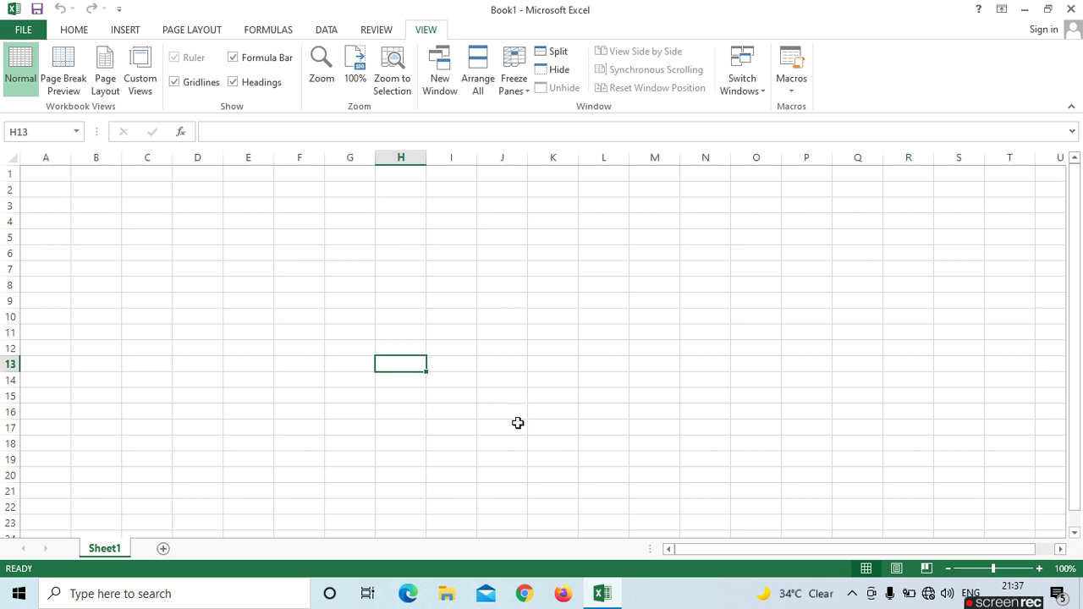
{"action": "left_click", "coordinate": [548, 458]}
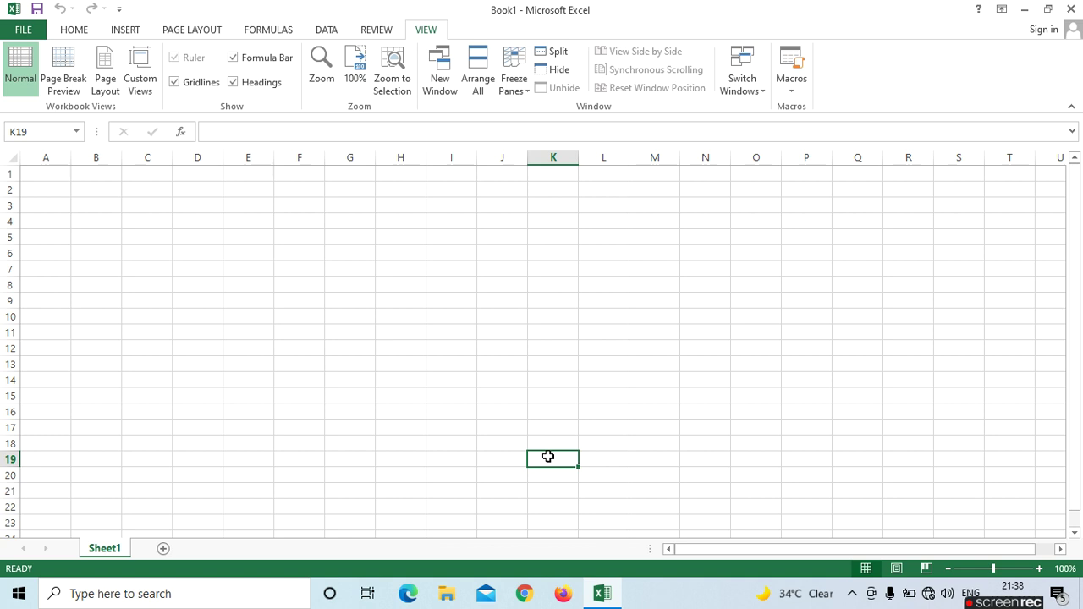
{"action": "left_click", "coordinate": [238, 132]}
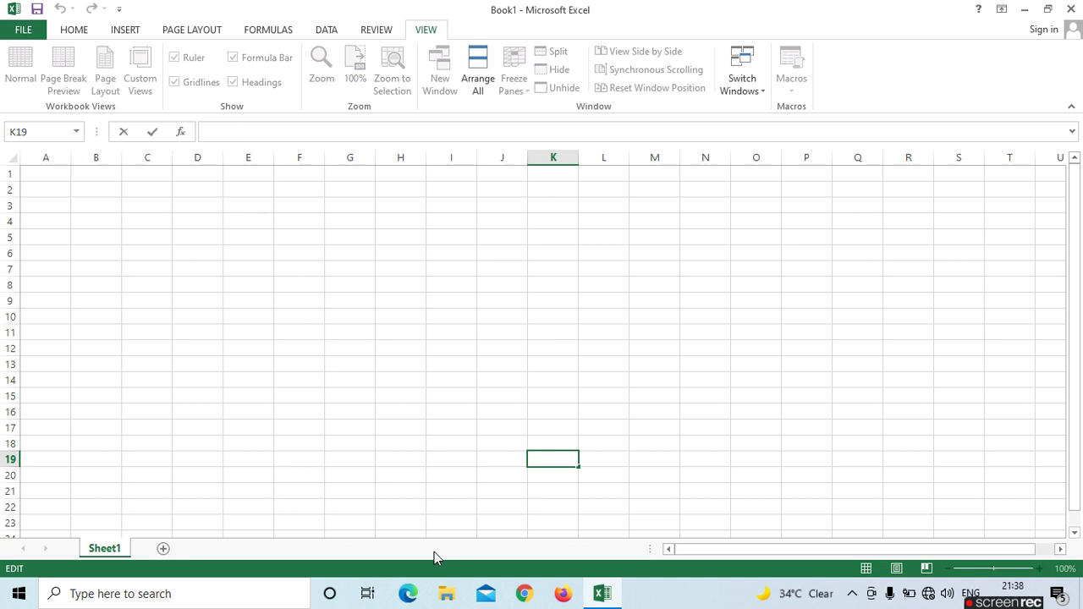
Step: Enter 'emplys' in cell L20, then edit it to read 'emplys data'
{"action": "left_click", "coordinate": [615, 477]}
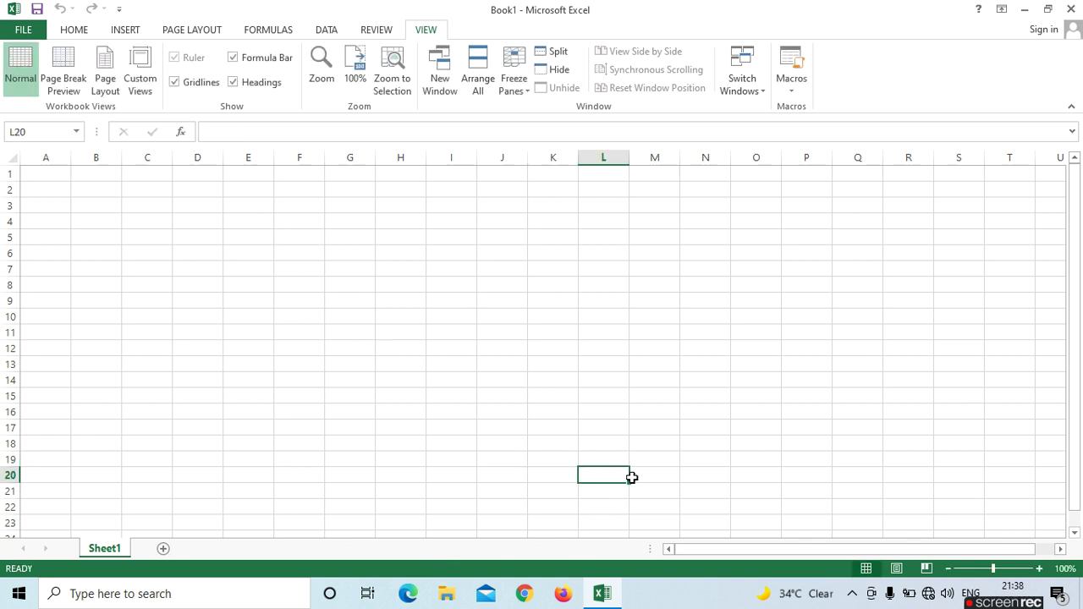
{"action": "type", "text": "em"}
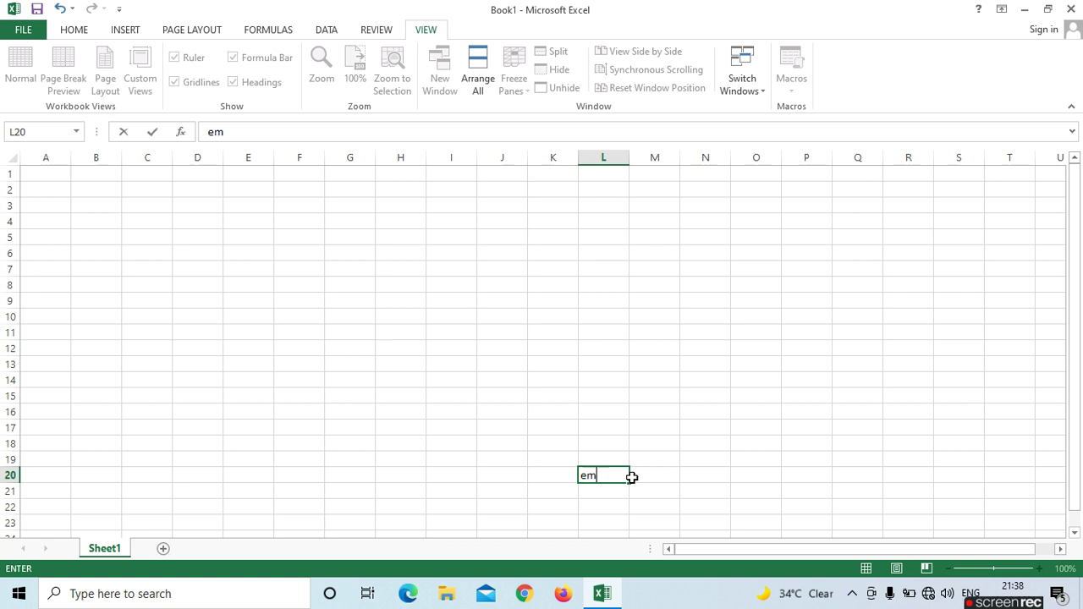
{"action": "type", "text": "ply"}
{"action": "type", "text": "o"}
{"action": "key", "text": "BackSpace"}
{"action": "left_click", "coordinate": [661, 507]}
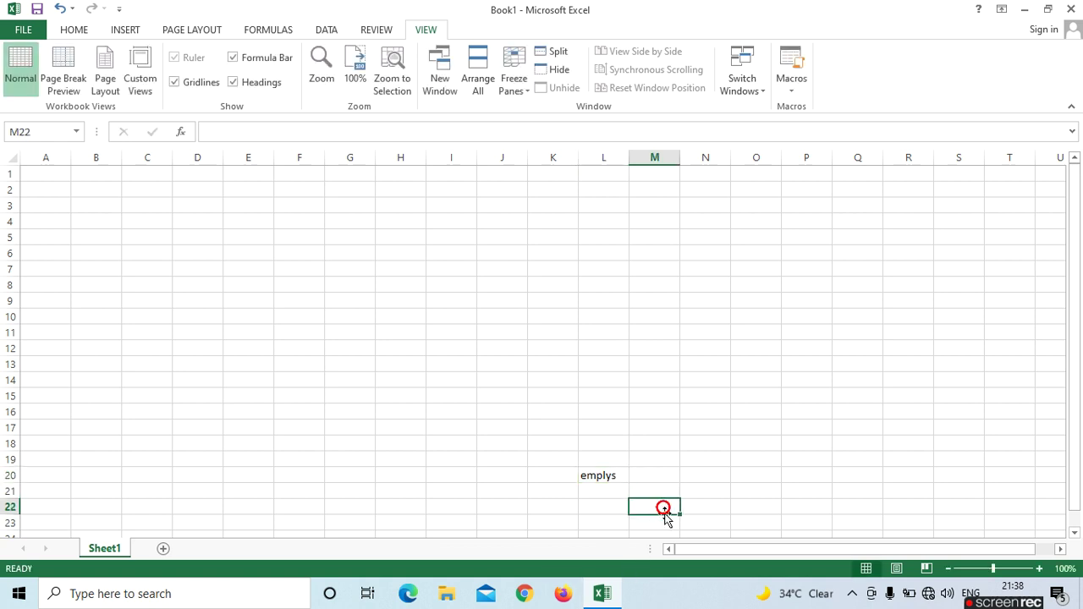
{"action": "left_click", "coordinate": [616, 478]}
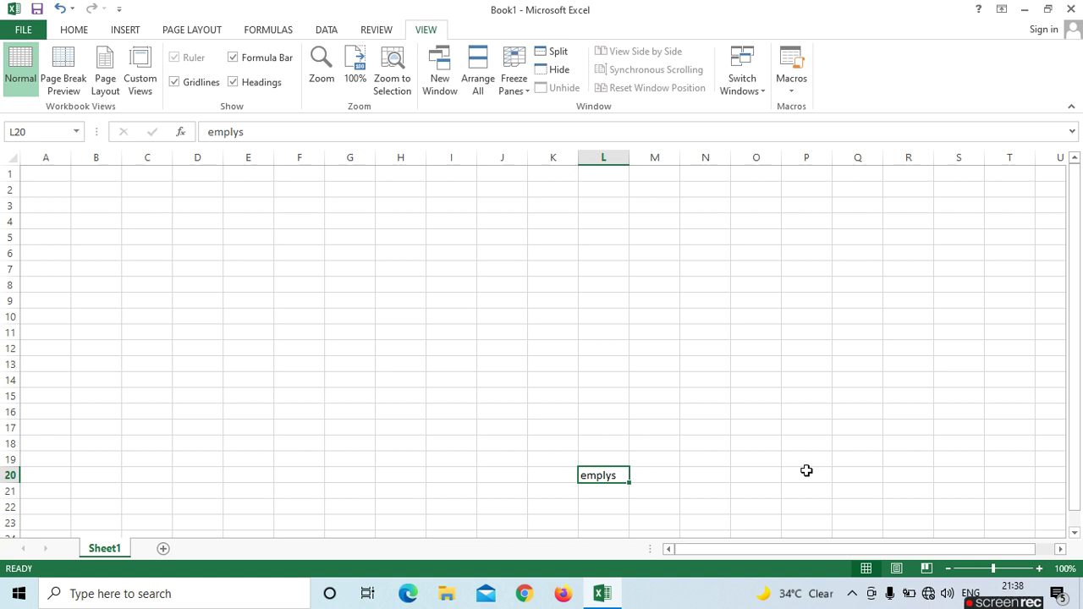
{"action": "key", "text": "F2"}
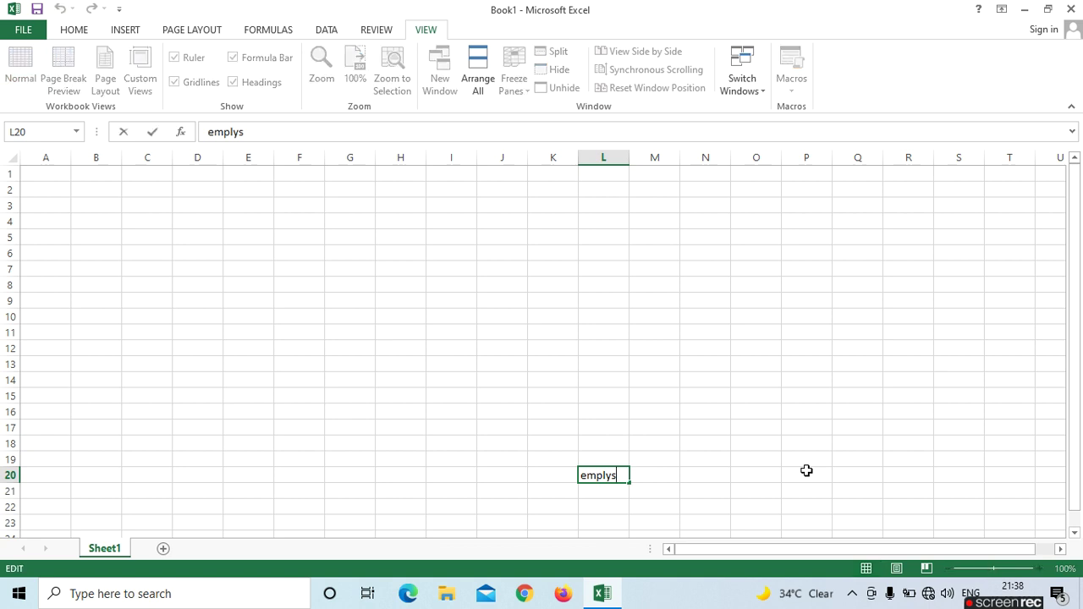
{"action": "type", "text": "d"}
{"action": "type", "text": "ata"}
{"action": "left_click", "coordinate": [648, 375]}
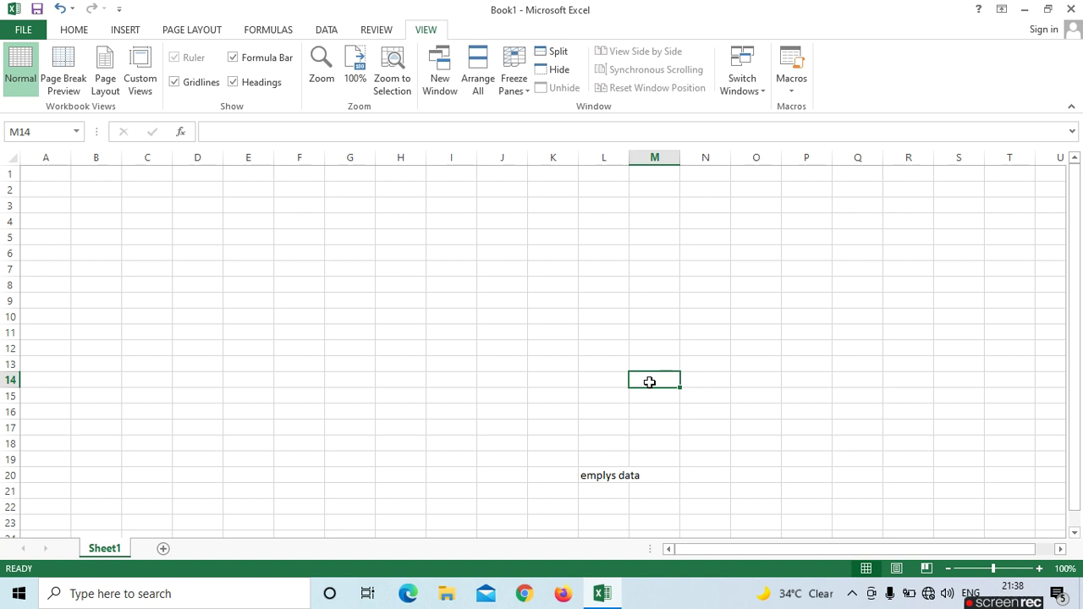
{"action": "left_click", "coordinate": [624, 475]}
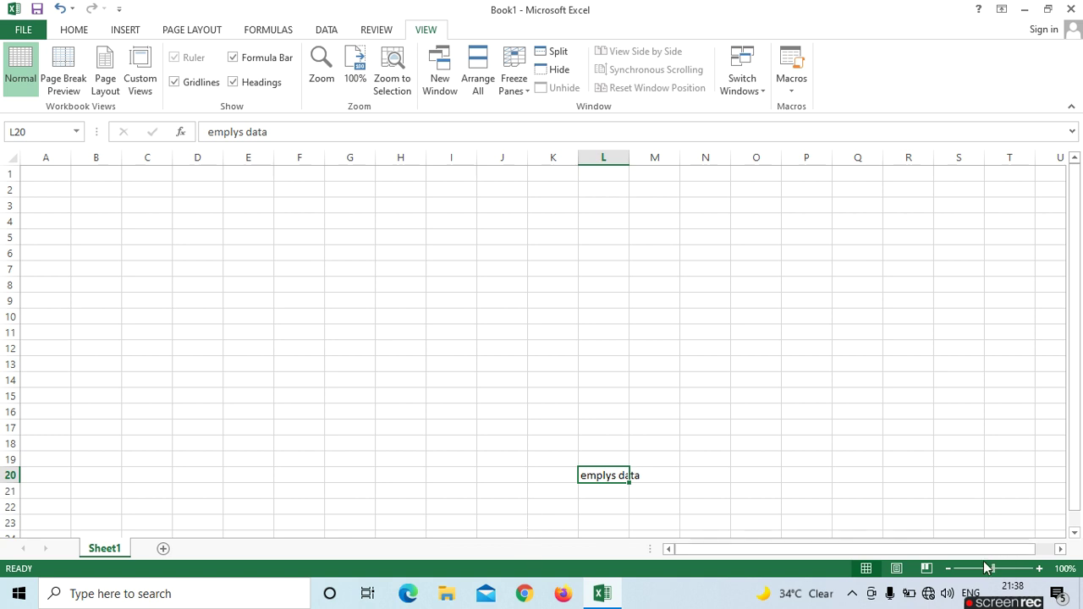
{"action": "left_click_drag", "start_coordinate": [969, 573], "coordinate": [959, 568]}
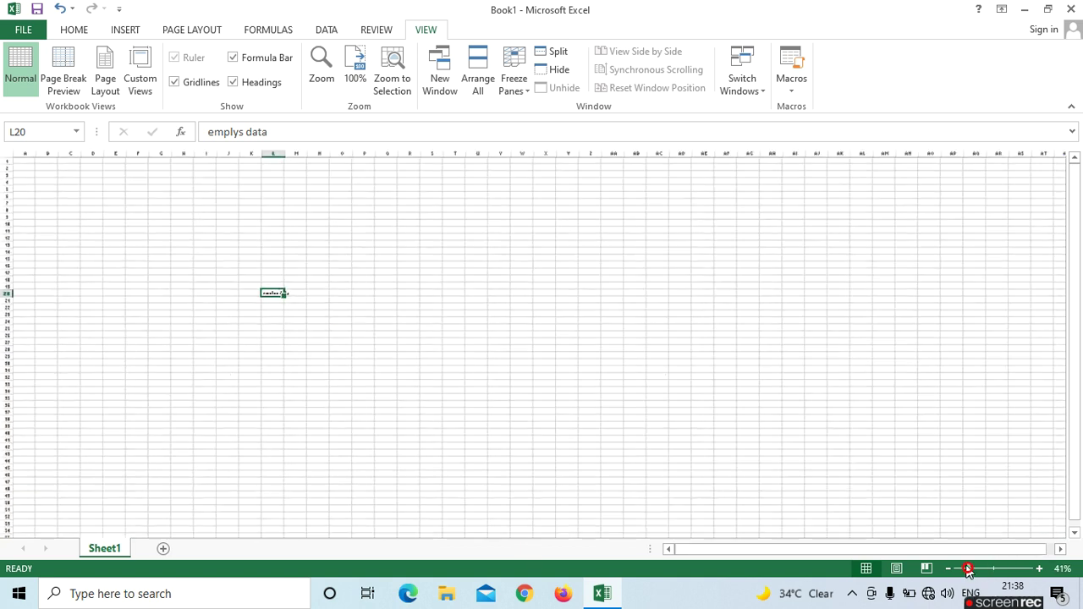
{"action": "left_click", "coordinate": [1019, 568]}
{"action": "left_click_drag", "start_coordinate": [1019, 568], "coordinate": [961, 570]}
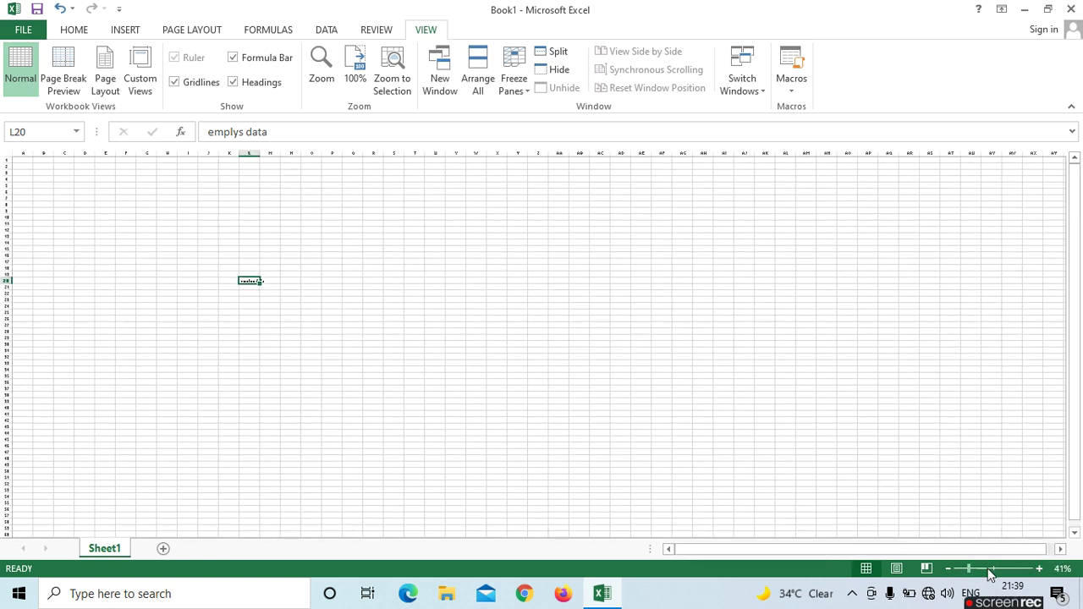
{"action": "left_click", "coordinate": [1009, 569]}
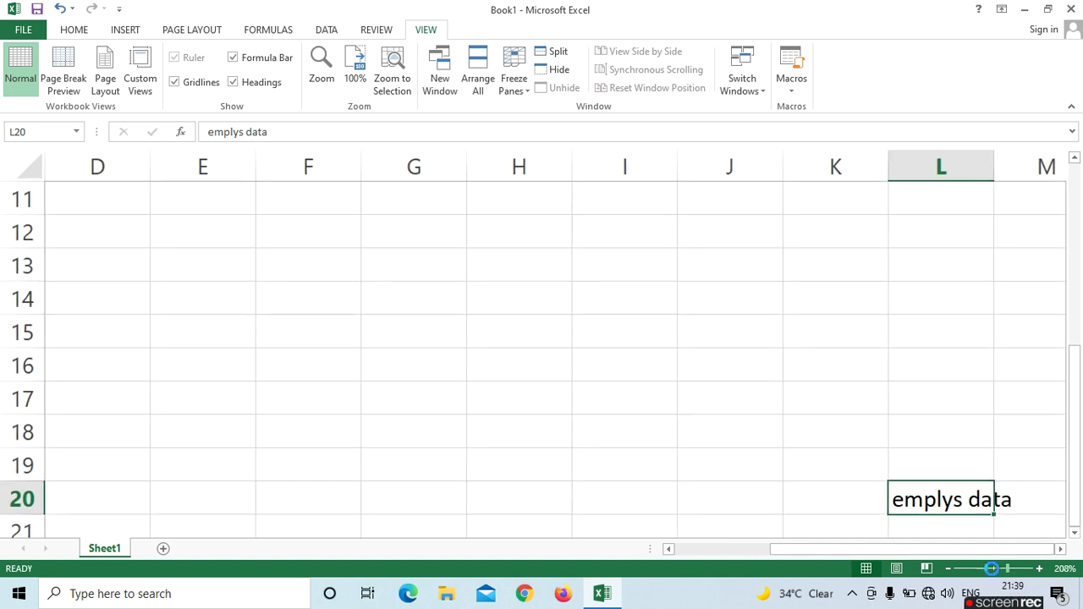
{"action": "left_click", "coordinate": [991, 568]}
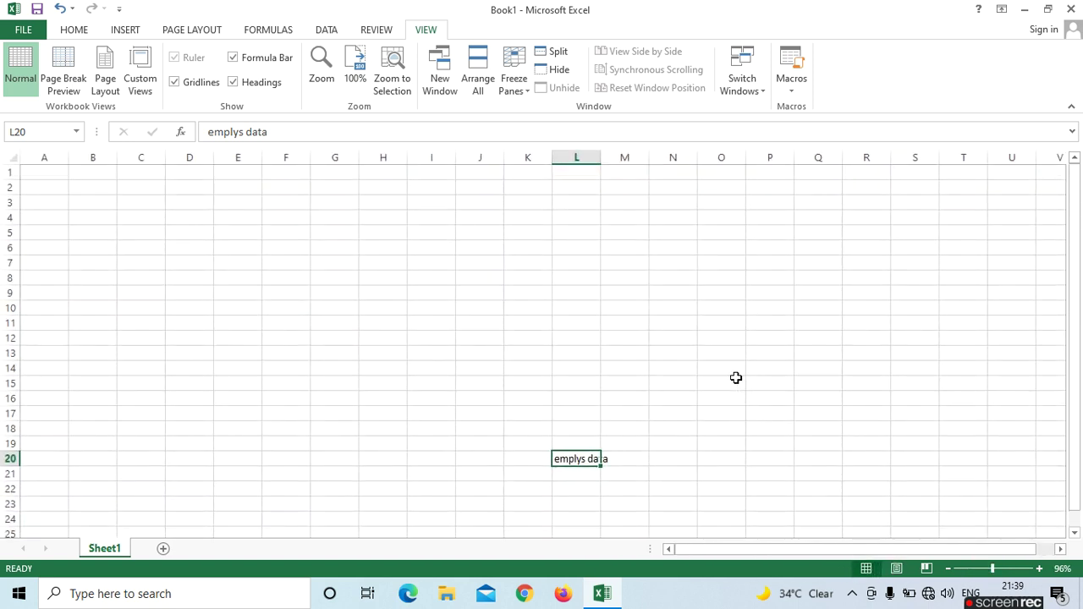
Step: Switch Sheet1 to Page Layout view and select cells across its first and second pages
{"action": "left_click", "coordinate": [897, 569]}
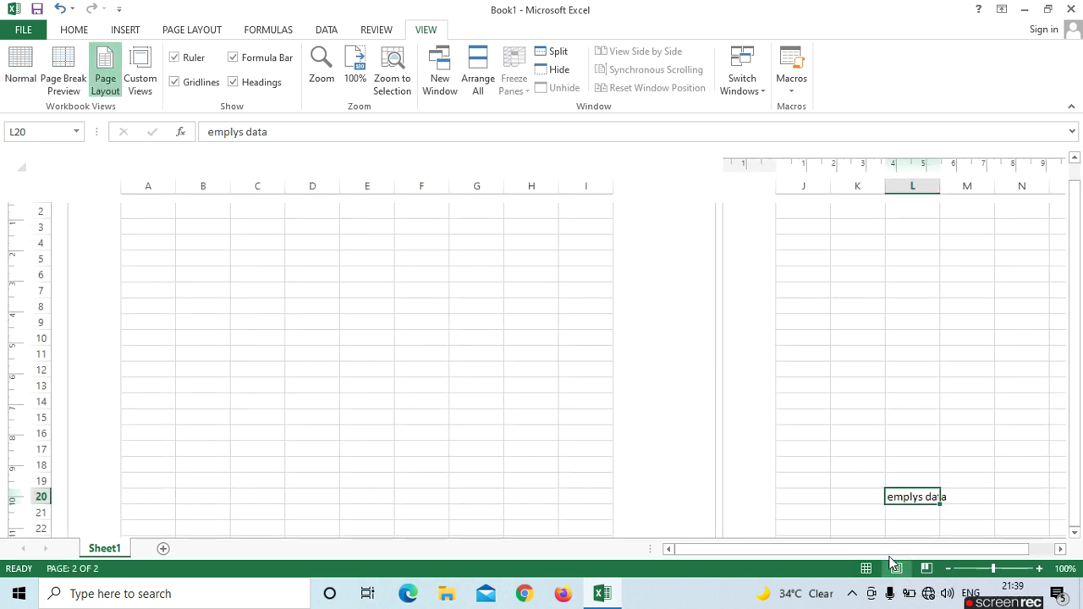
{"action": "left_click", "coordinate": [454, 327]}
{"action": "left_click", "coordinate": [908, 316]}
{"action": "left_click", "coordinate": [406, 347]}
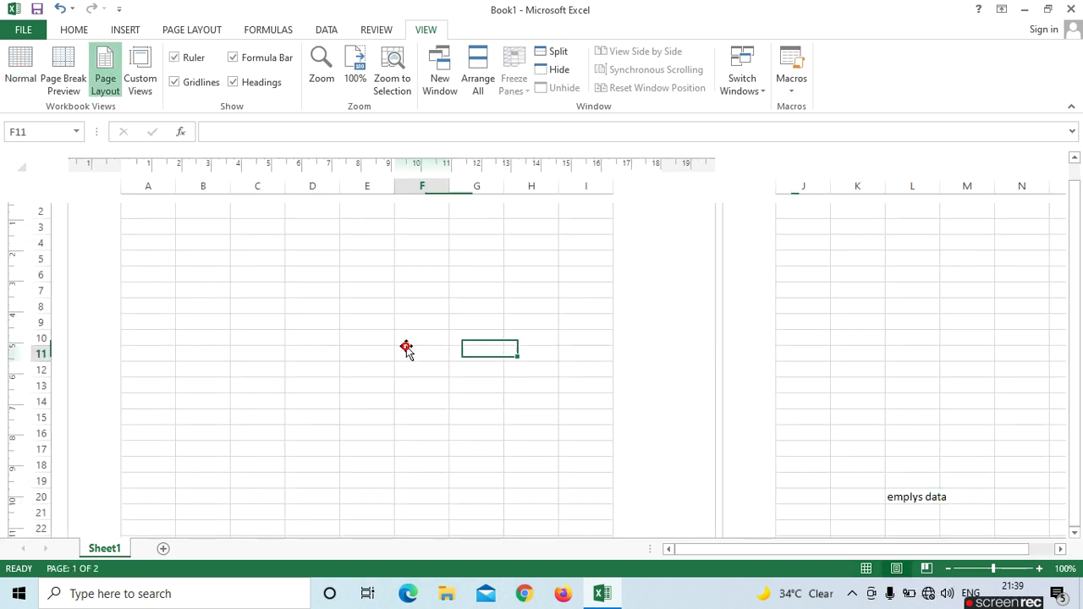
{"action": "left_click_drag", "start_coordinate": [445, 304], "coordinate": [442, 291]}
{"action": "left_click", "coordinate": [906, 311]}
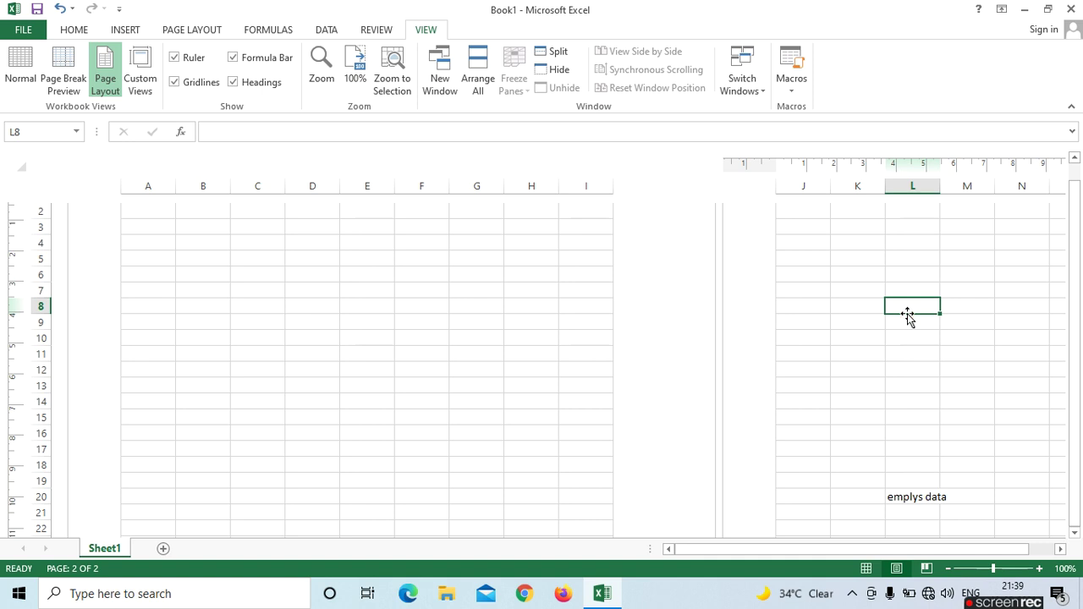
Step: In Page Break Preview, drag the print area out to AF30, then return to Normal view
{"action": "left_click", "coordinate": [926, 569]}
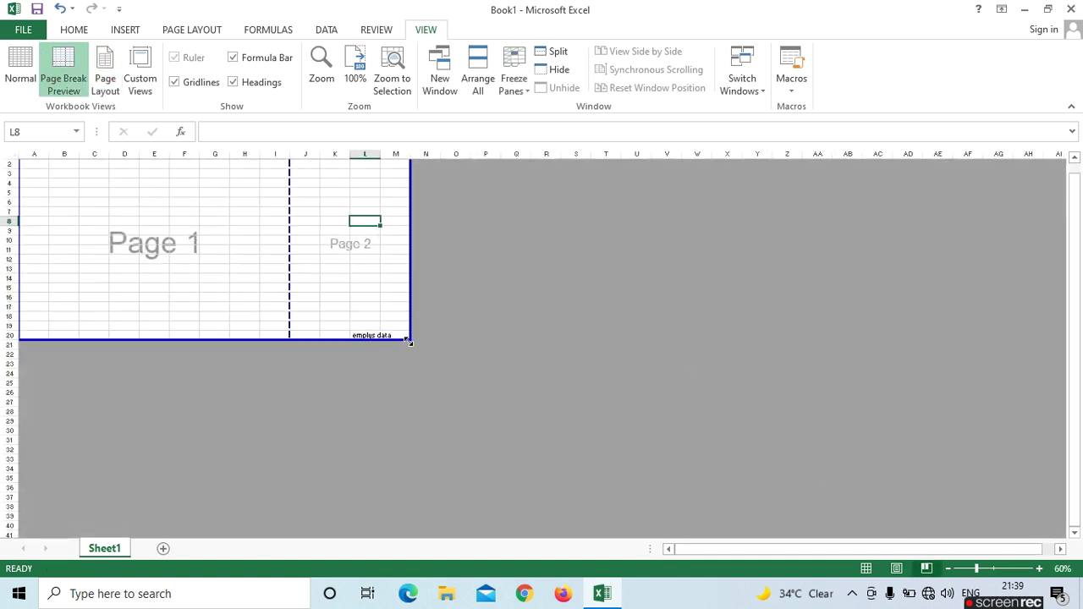
{"action": "left_click_drag", "start_coordinate": [406, 338], "coordinate": [985, 437]}
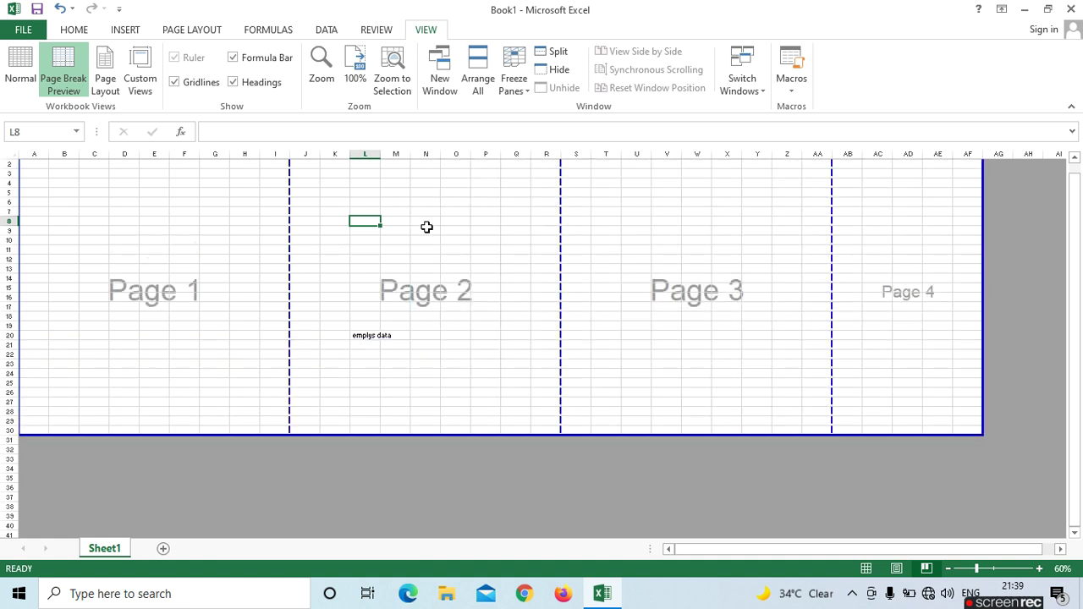
{"action": "left_click", "coordinate": [145, 226]}
{"action": "left_click", "coordinate": [403, 255]}
{"action": "left_click", "coordinate": [718, 231]}
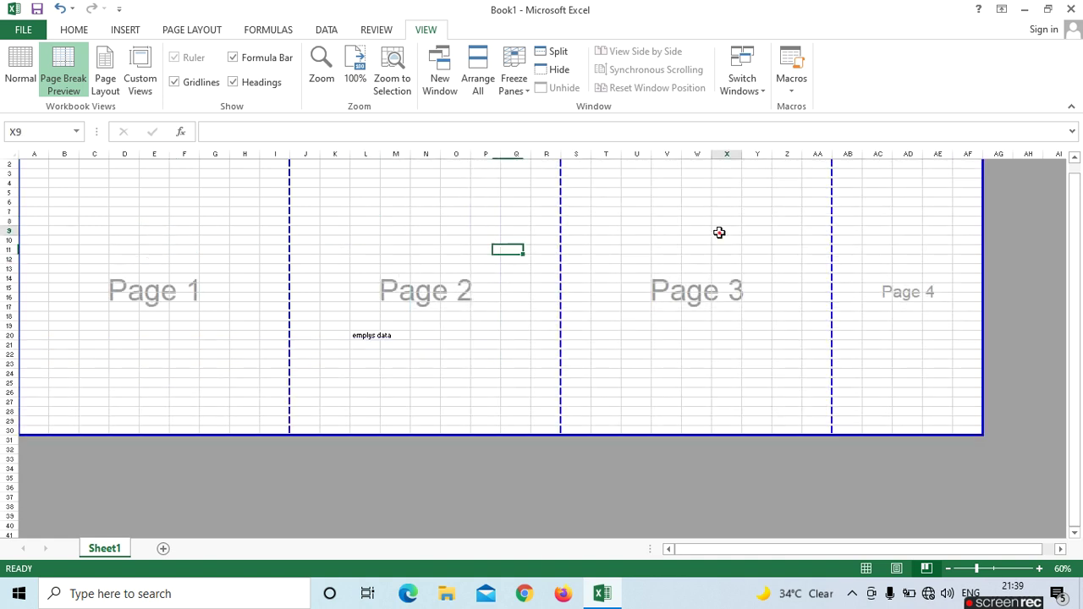
{"action": "left_click", "coordinate": [939, 233]}
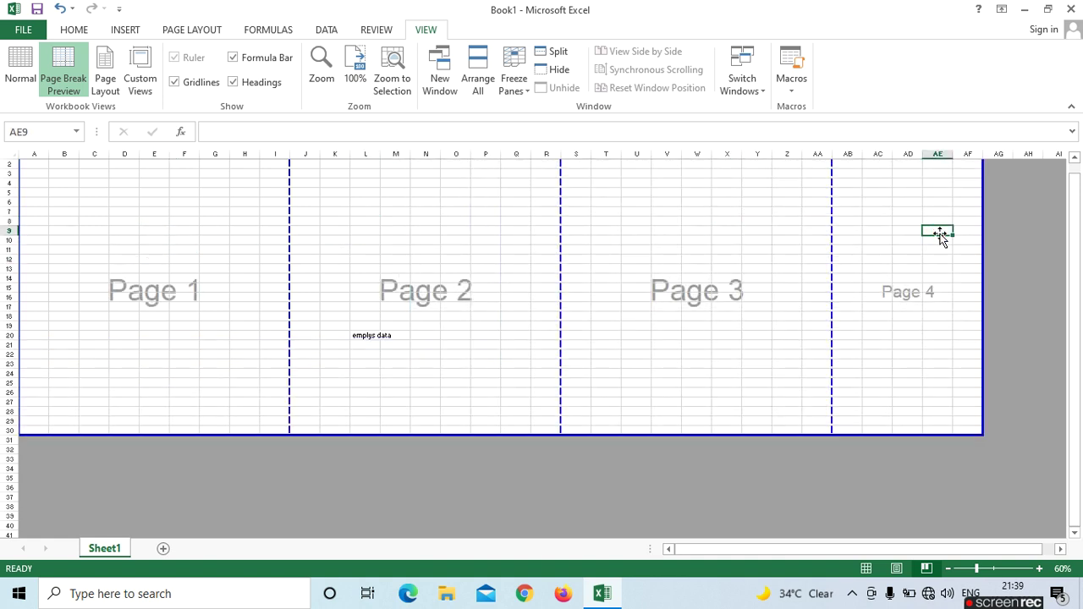
{"action": "left_click", "coordinate": [865, 568]}
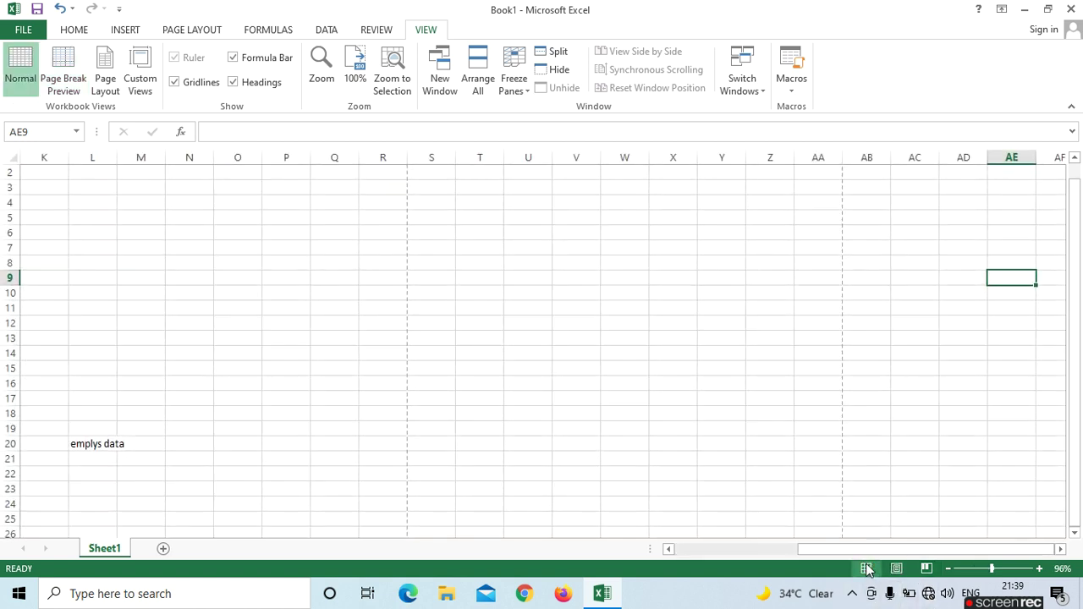
{"action": "left_click", "coordinate": [468, 296]}
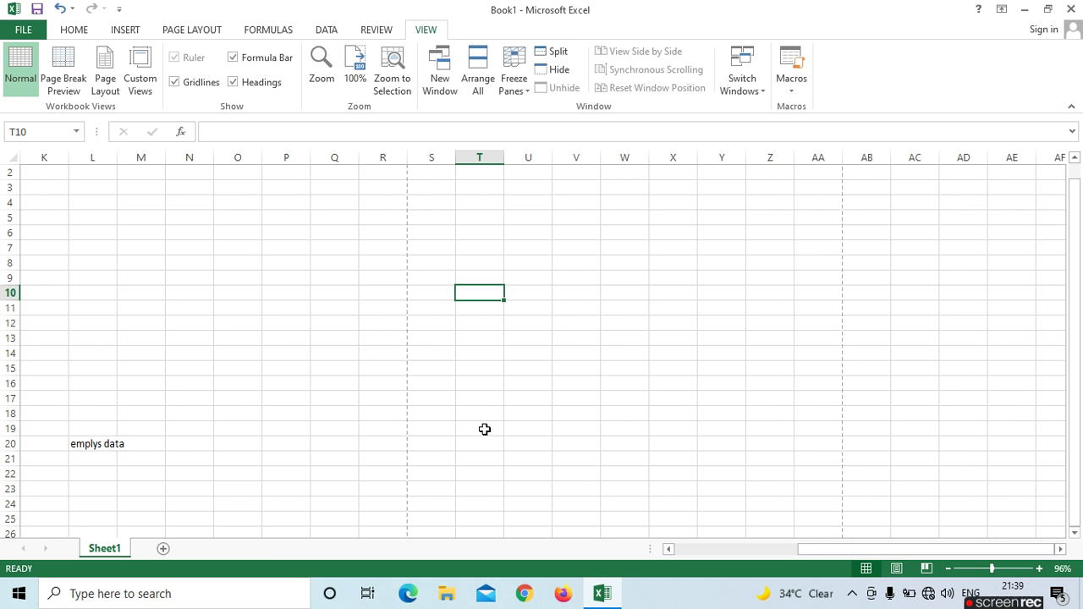
Step: Add four new sheets, Sheet2 through Sheet5, and go back to Sheet1
{"action": "left_click", "coordinate": [163, 549]}
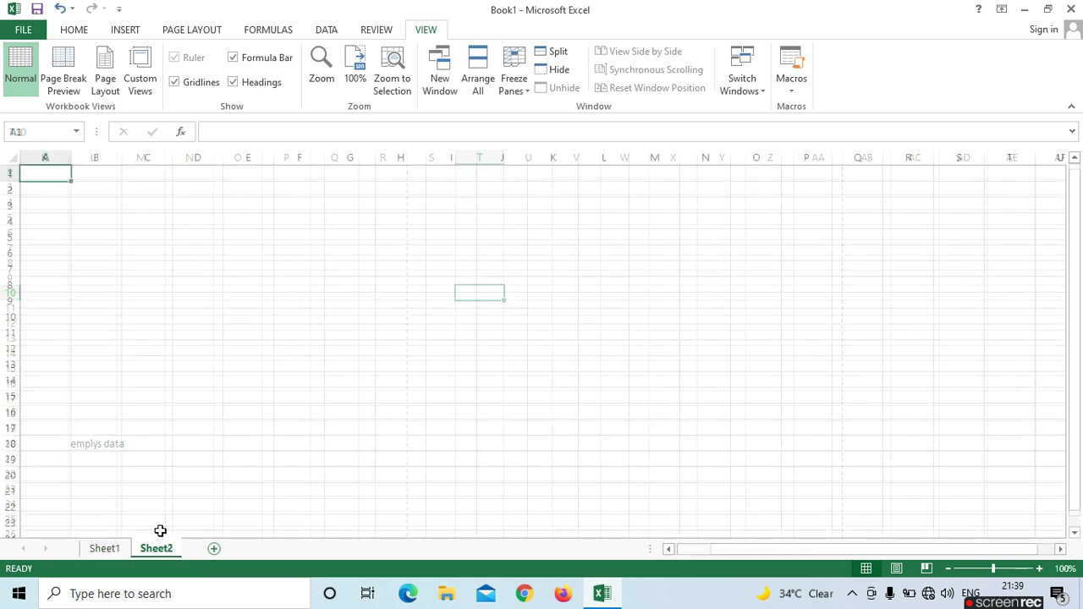
{"action": "left_click", "coordinate": [216, 550]}
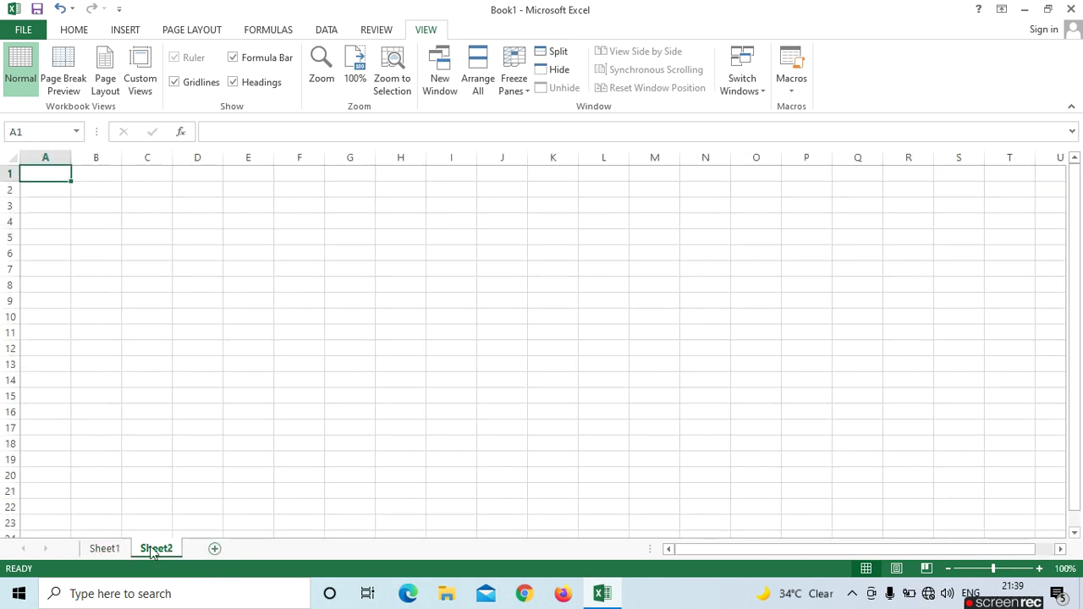
{"action": "left_click", "coordinate": [269, 549]}
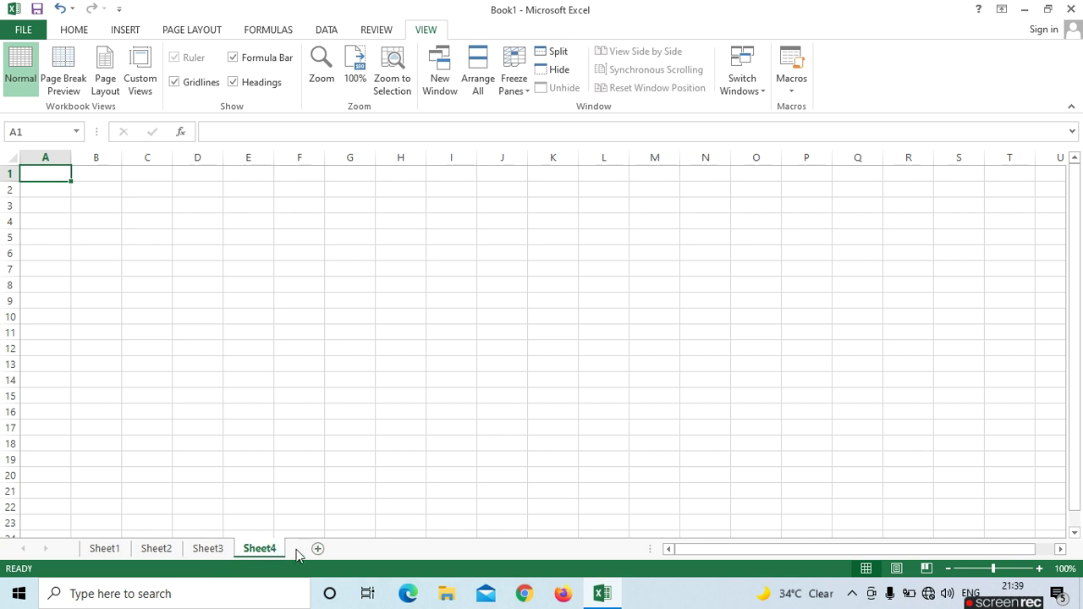
{"action": "left_click", "coordinate": [318, 549]}
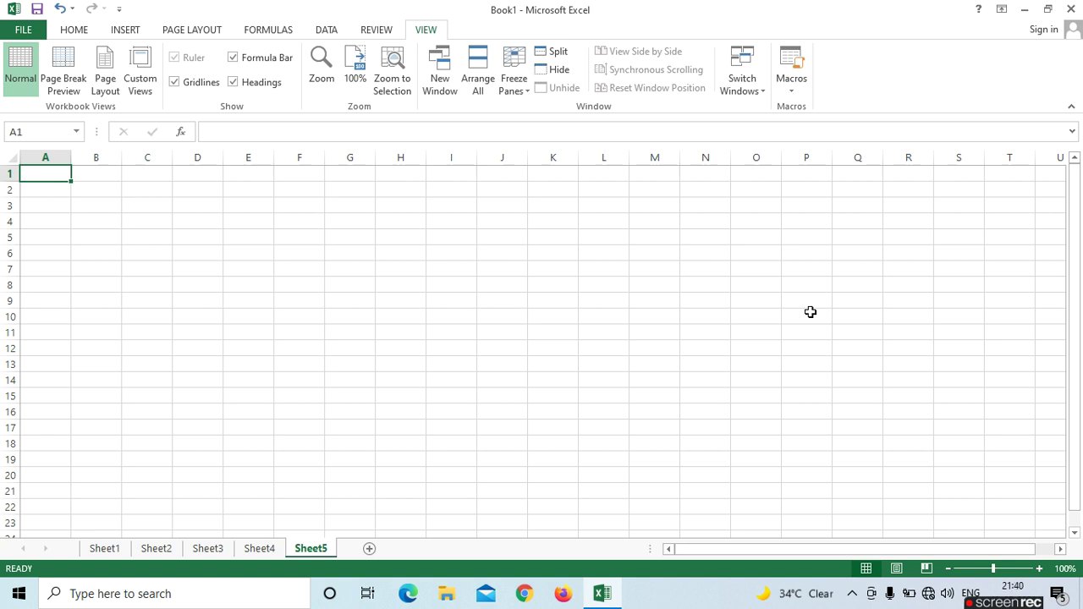
{"action": "left_click", "coordinate": [100, 549]}
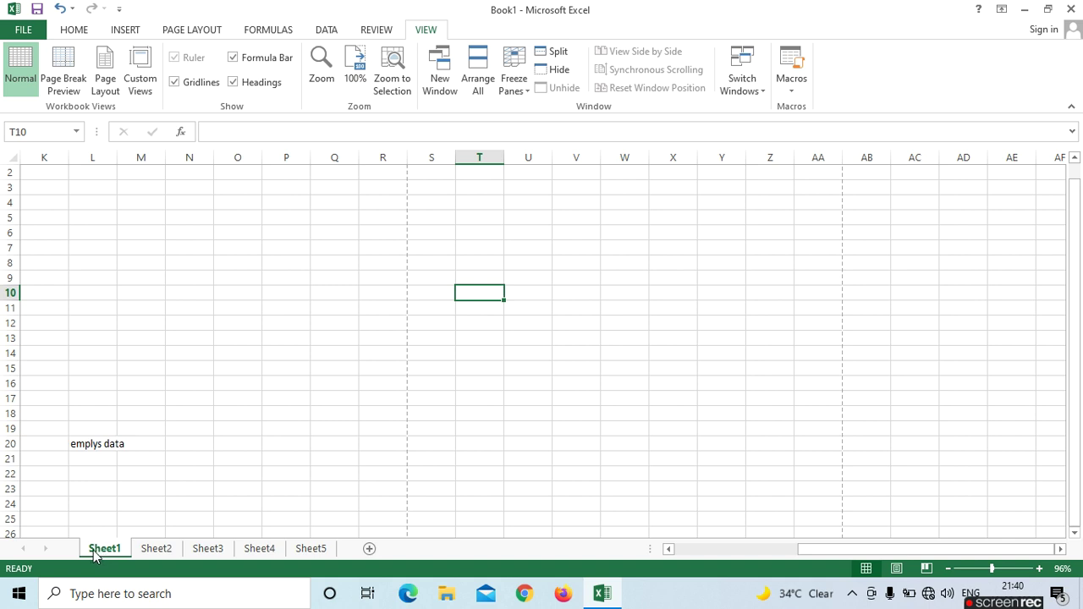
Step: Rename the Sheet1 tab to 'emply data'
{"action": "right_click", "coordinate": [107, 552]}
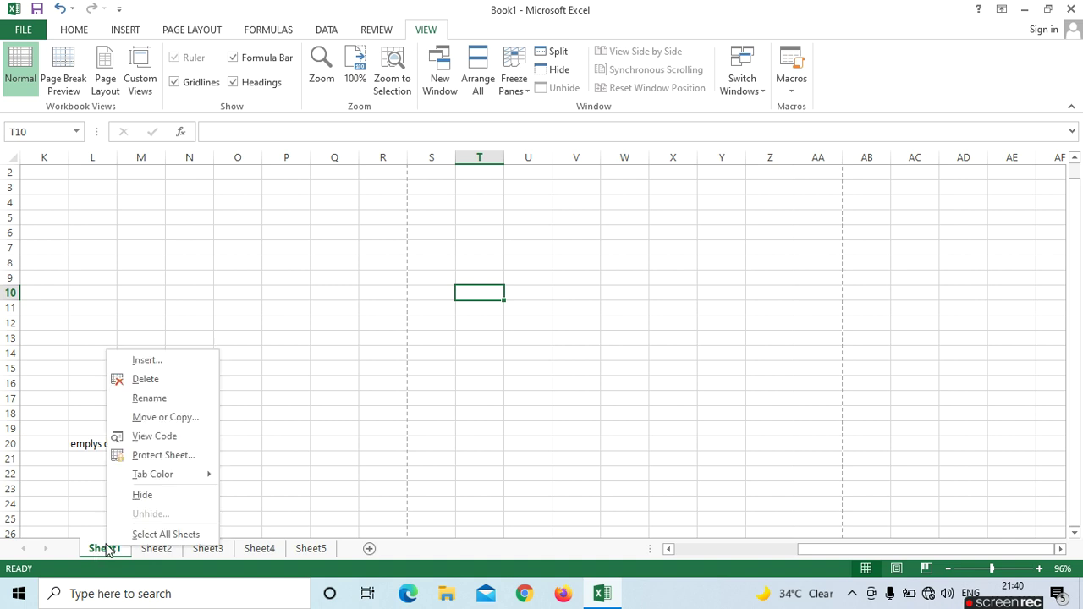
{"action": "left_click", "coordinate": [152, 400]}
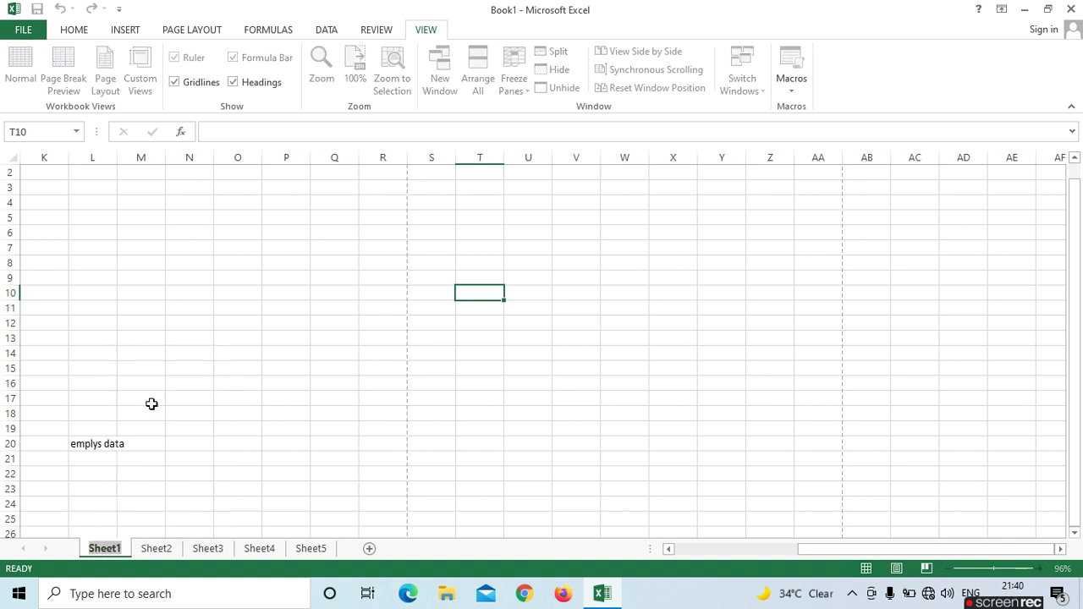
{"action": "key", "text": "BackSpace"}
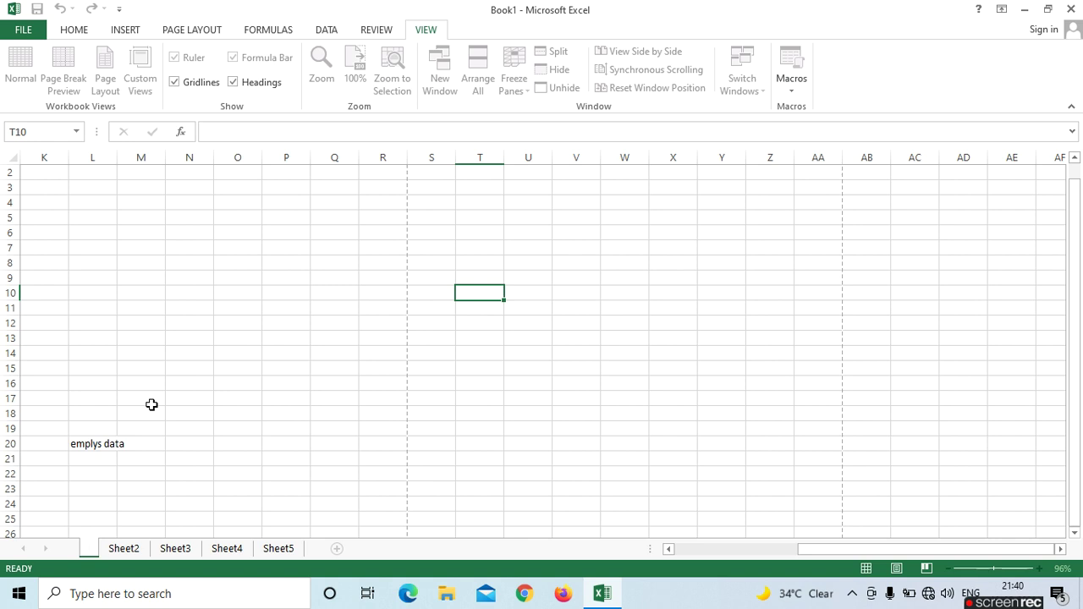
{"action": "type", "text": "empl"}
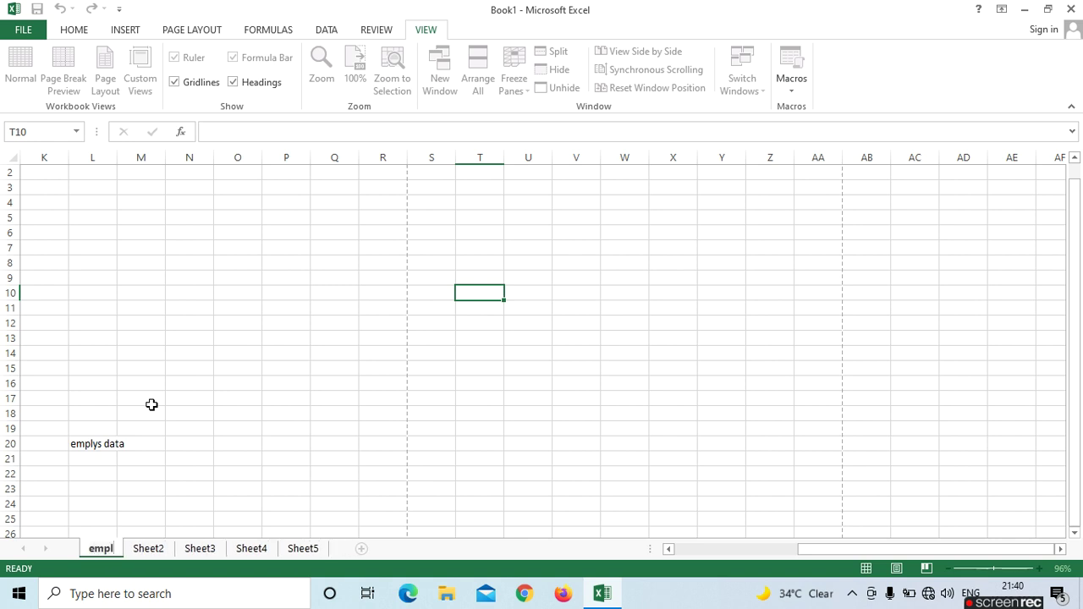
{"action": "type", "text": "y"}
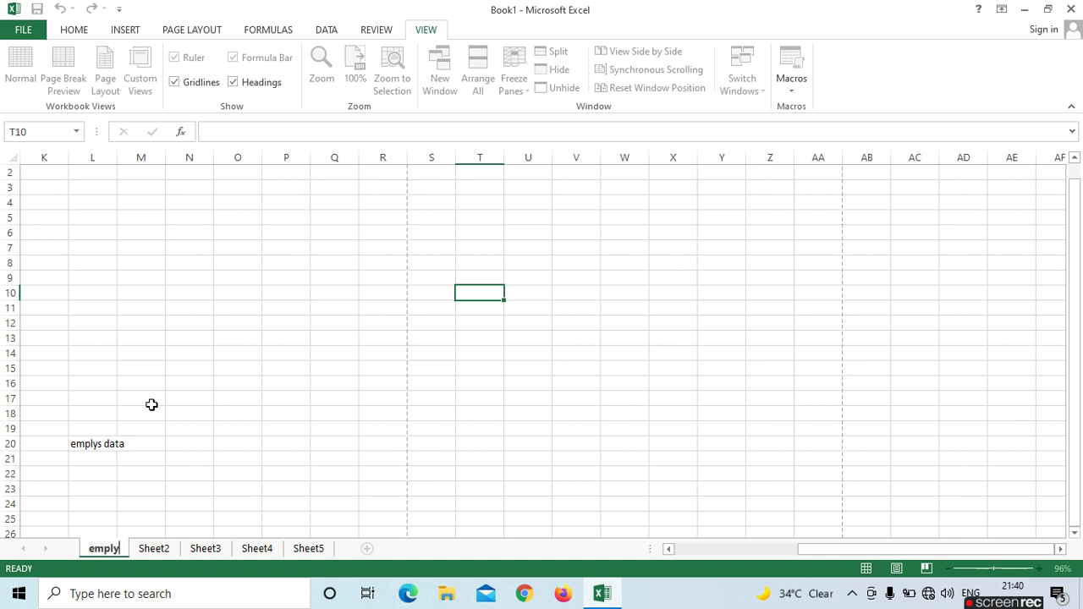
{"action": "type", "text": " da"}
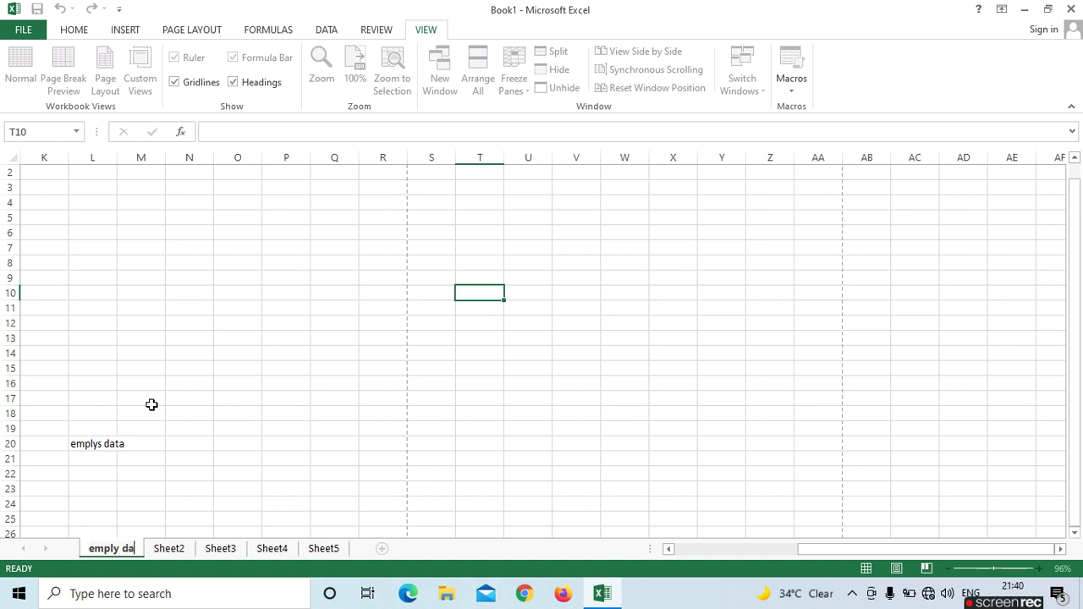
{"action": "type", "text": "ta"}
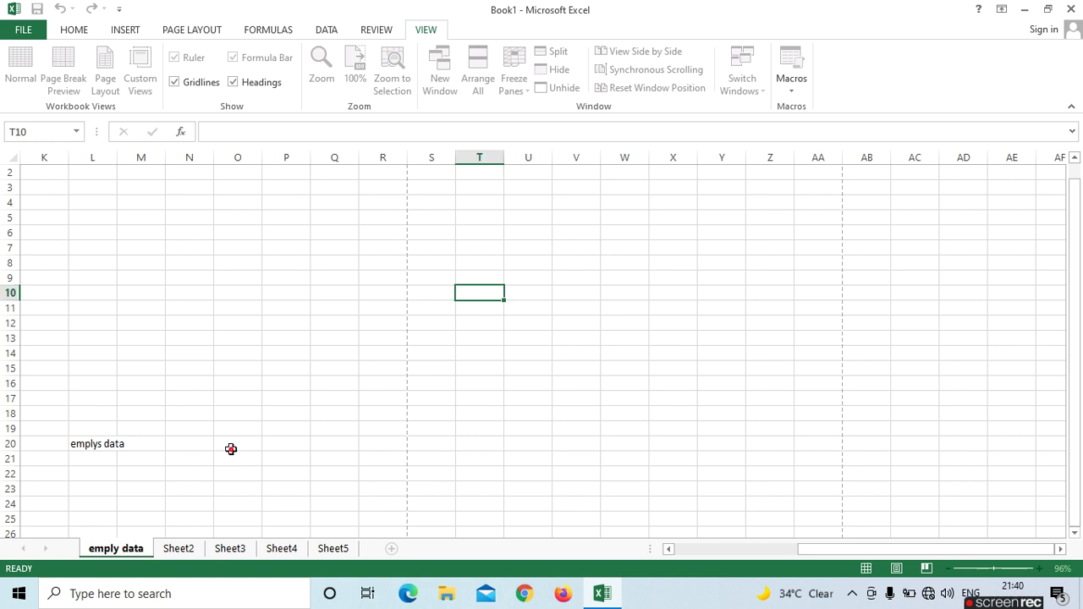
{"action": "left_click", "coordinate": [229, 447]}
Step: Set the 'emply data' tab colour to red
{"action": "right_click", "coordinate": [124, 549]}
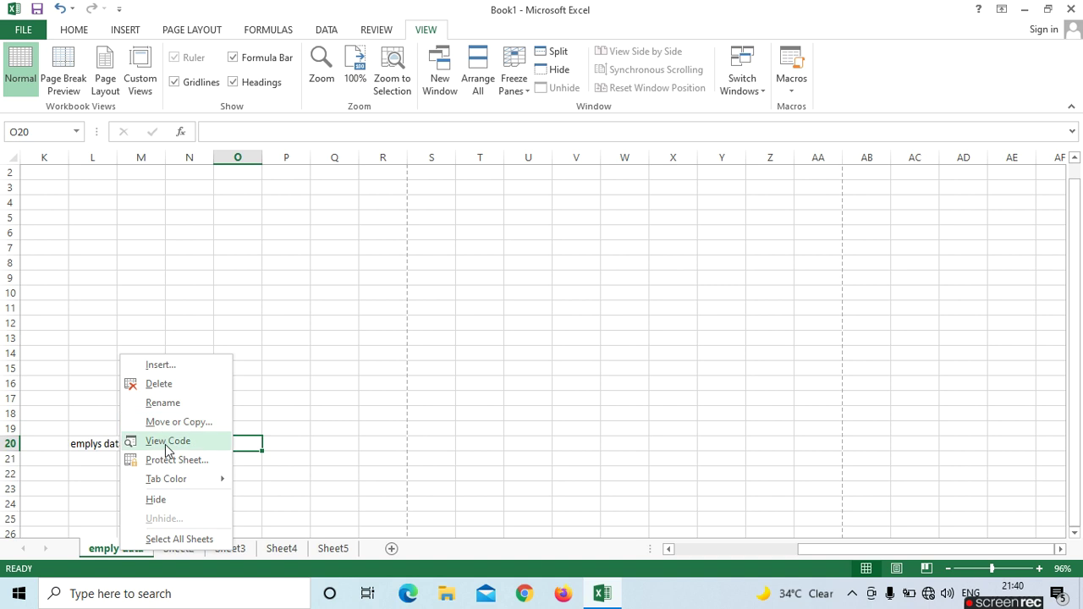
{"action": "left_click", "coordinate": [196, 479]}
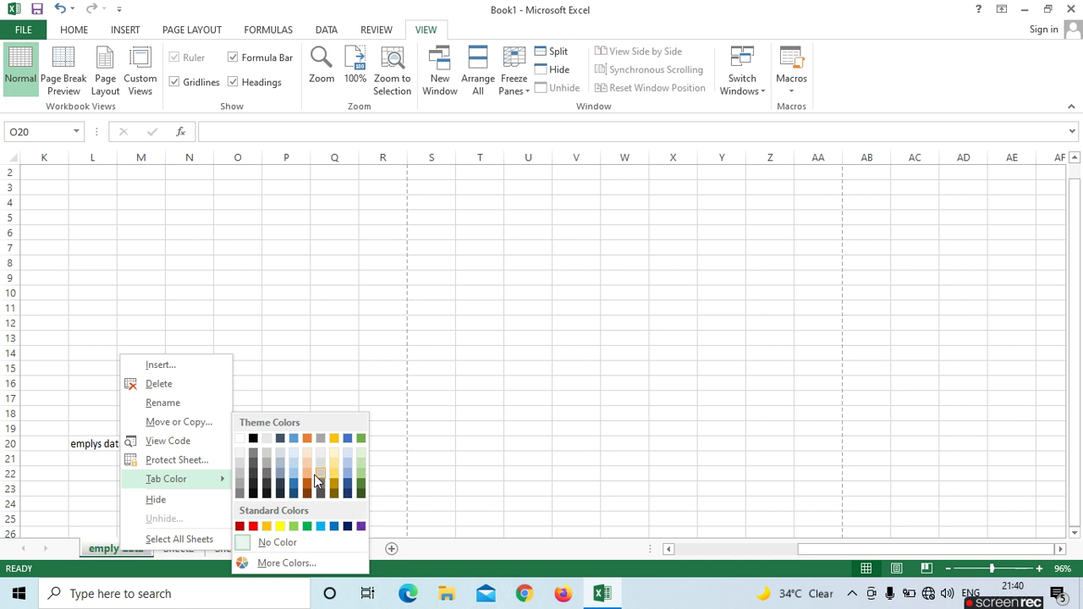
{"action": "left_click", "coordinate": [240, 526]}
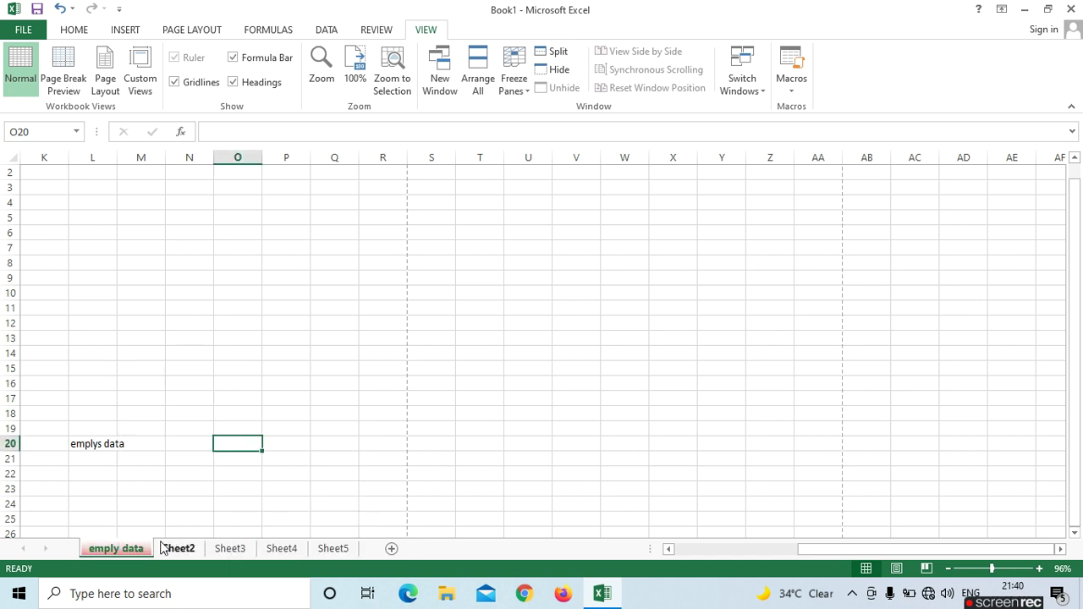
Step: Open Protect Sheet for 'emply data', move the dialog aside, and cancel it
{"action": "right_click", "coordinate": [131, 549]}
{"action": "left_click", "coordinate": [193, 454]}
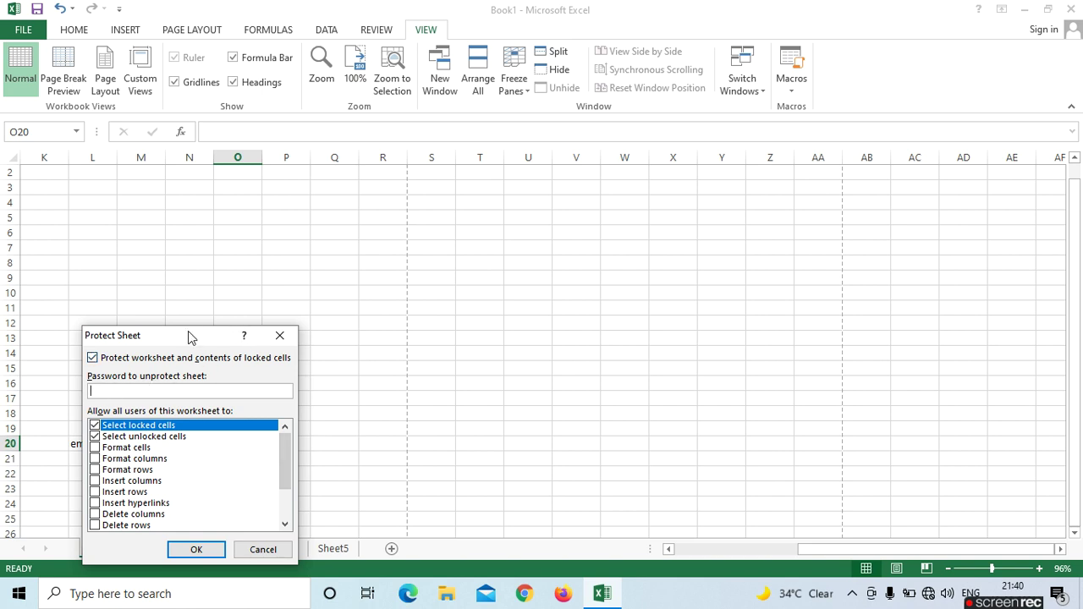
{"action": "left_click_drag", "start_coordinate": [188, 335], "coordinate": [357, 252]}
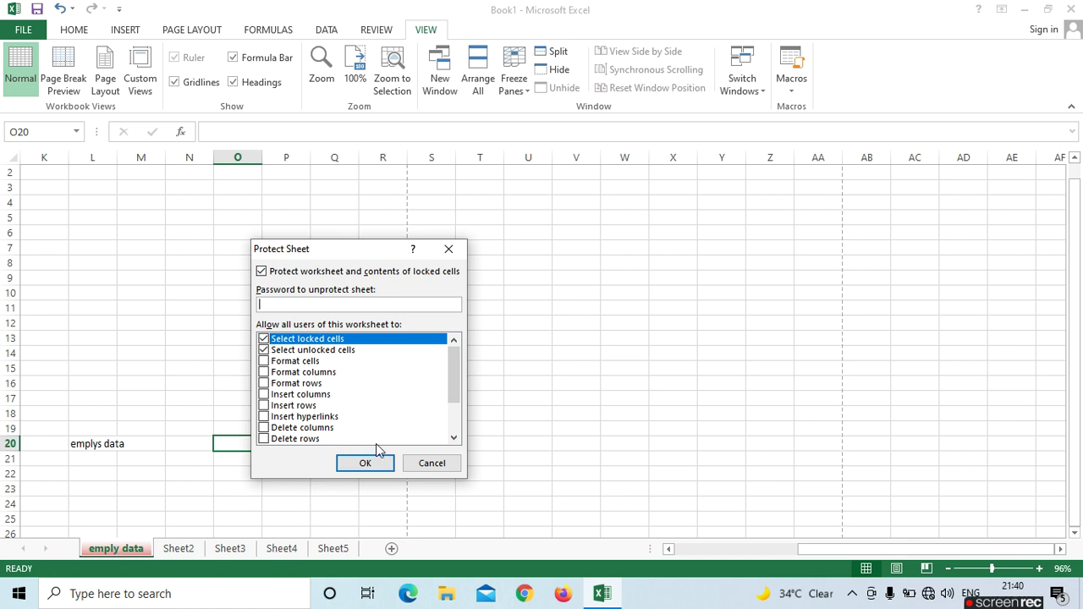
{"action": "left_click", "coordinate": [432, 464]}
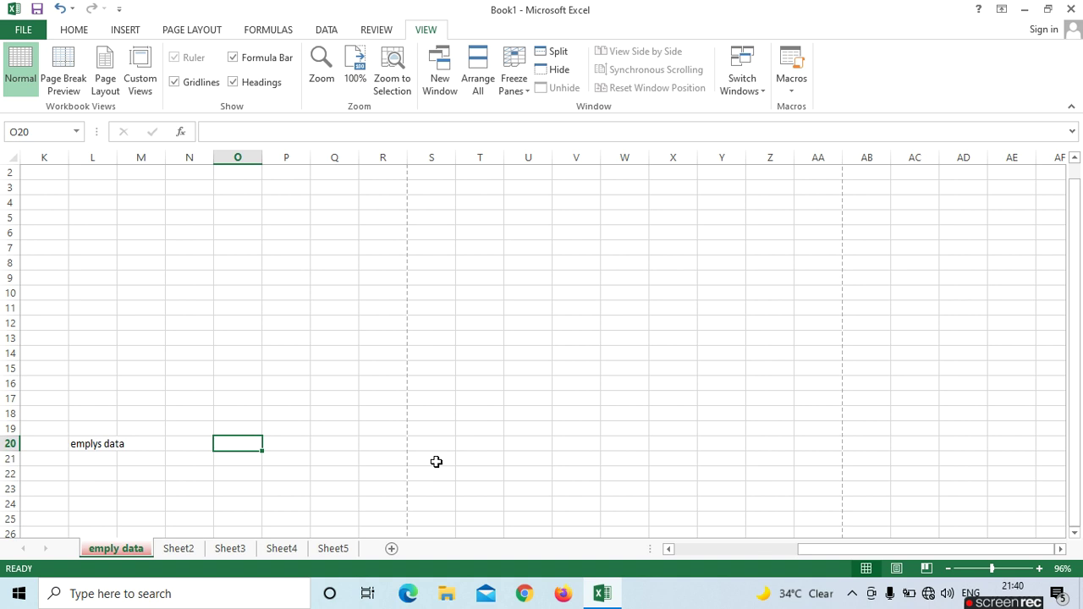
Step: Protect the 'emply data' sheet with a password, confirming it, then check Sheet3 and return
{"action": "right_click", "coordinate": [119, 550]}
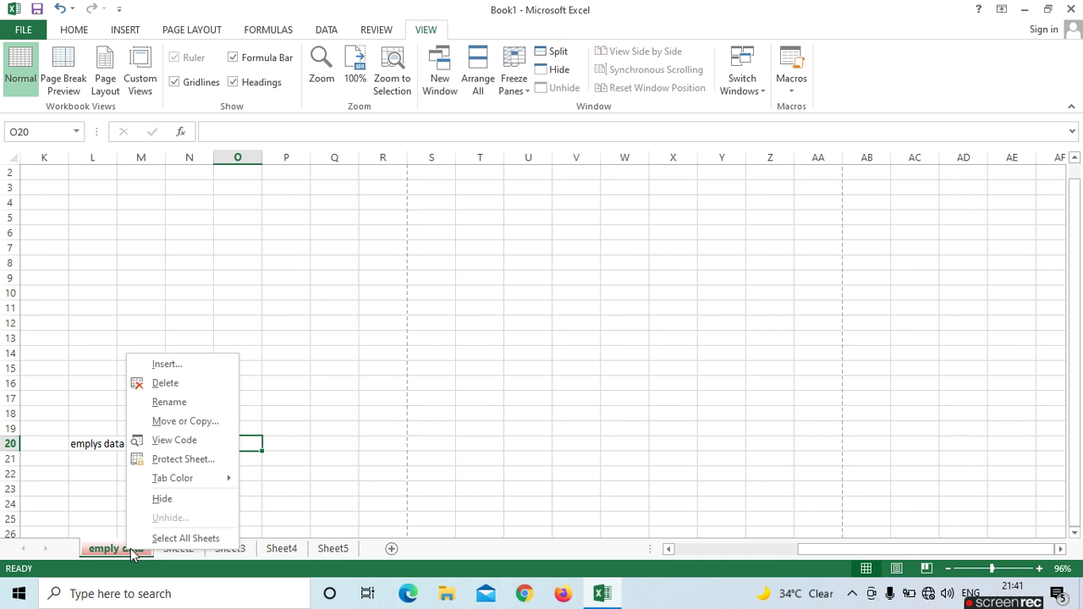
{"action": "left_click", "coordinate": [196, 459]}
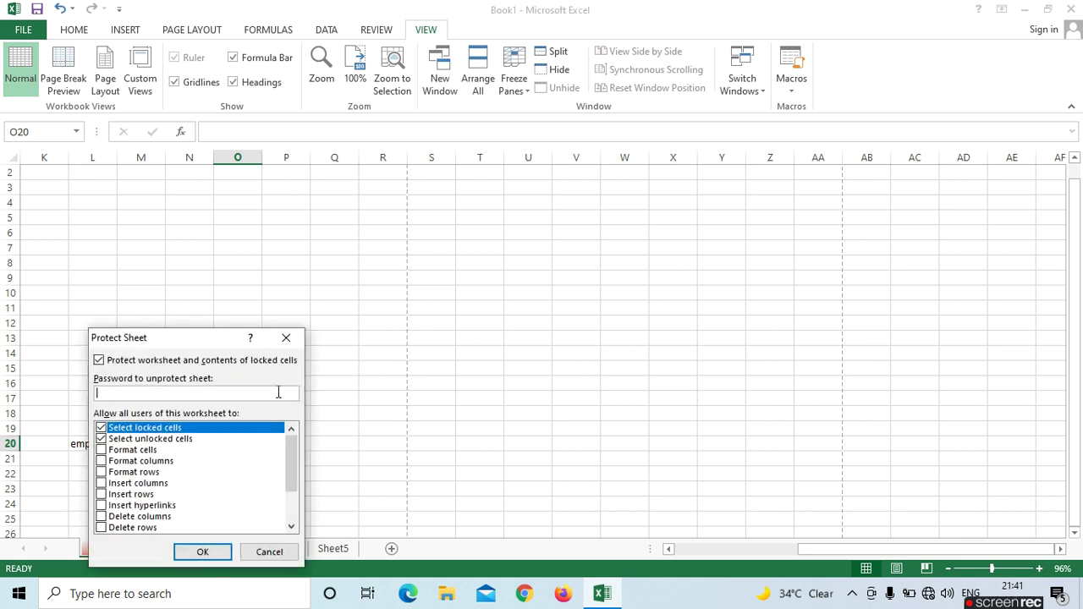
{"action": "left_click", "coordinate": [203, 552]}
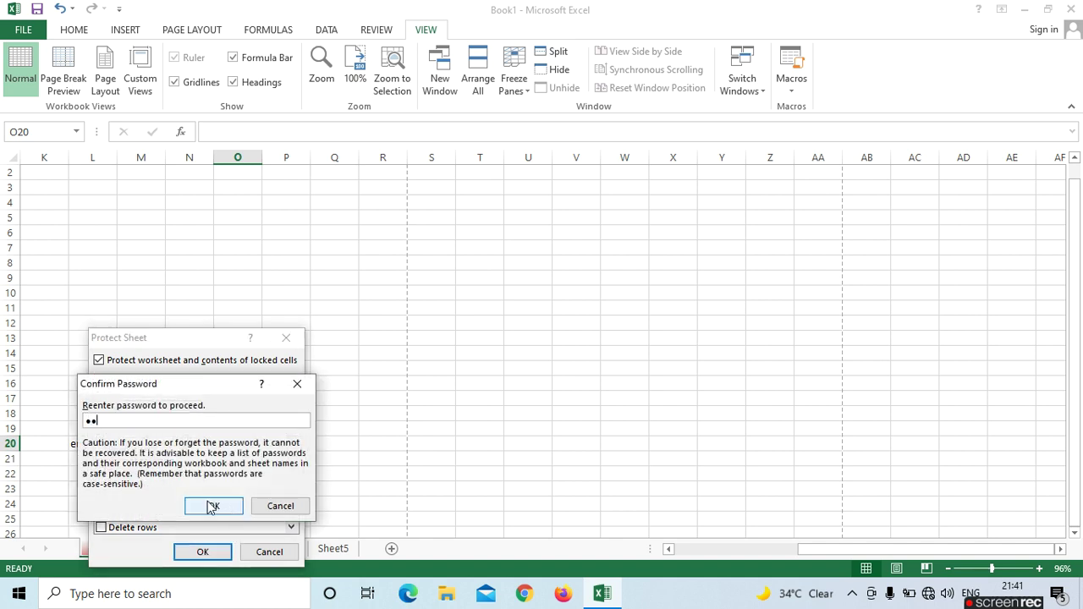
{"action": "left_click", "coordinate": [216, 506]}
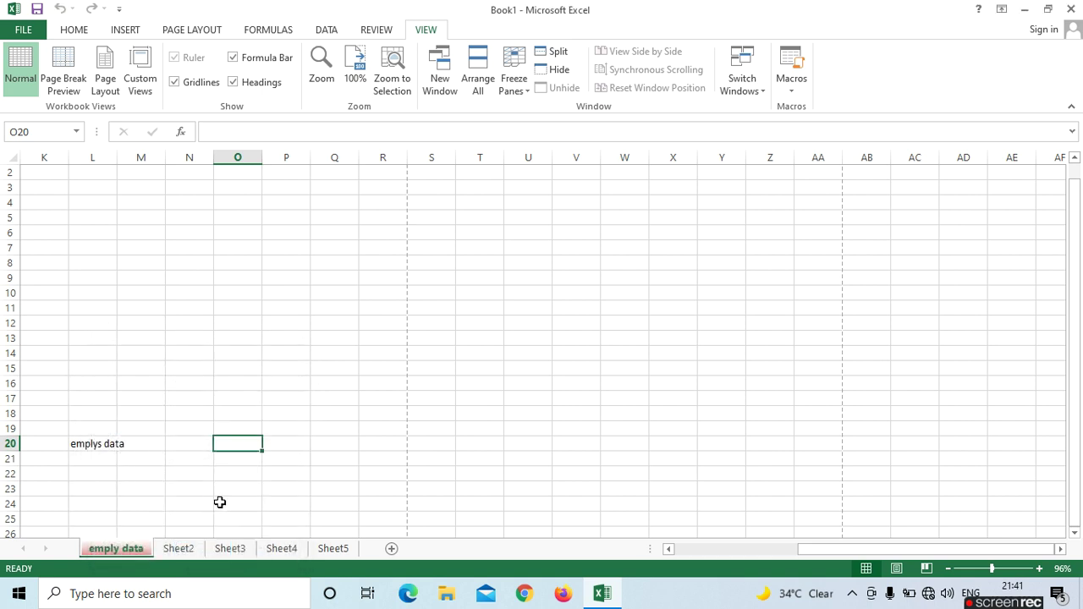
{"action": "left_click", "coordinate": [241, 550]}
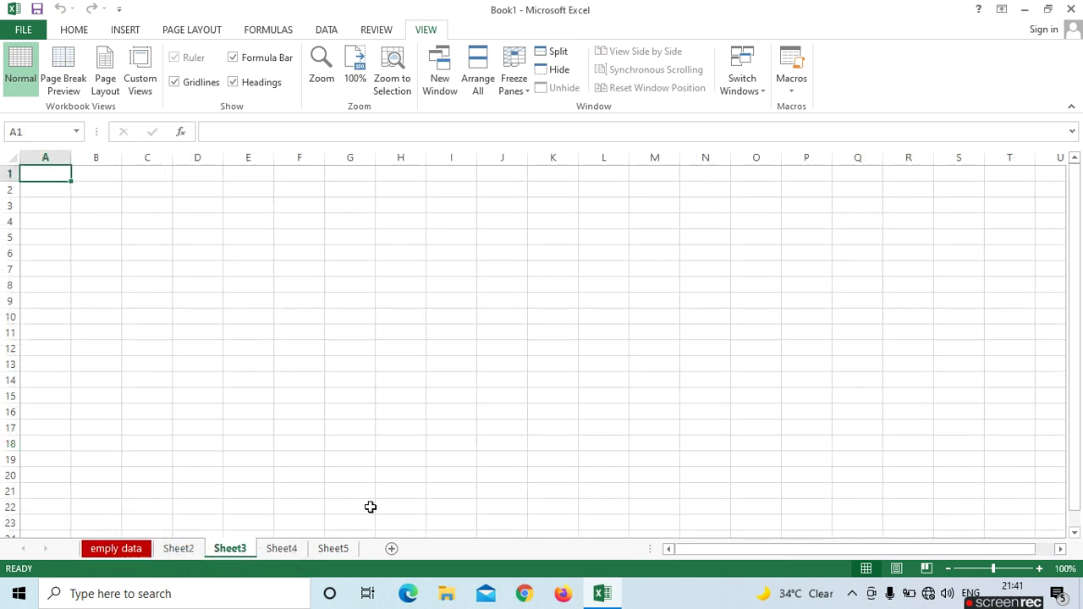
{"action": "left_click", "coordinate": [126, 548]}
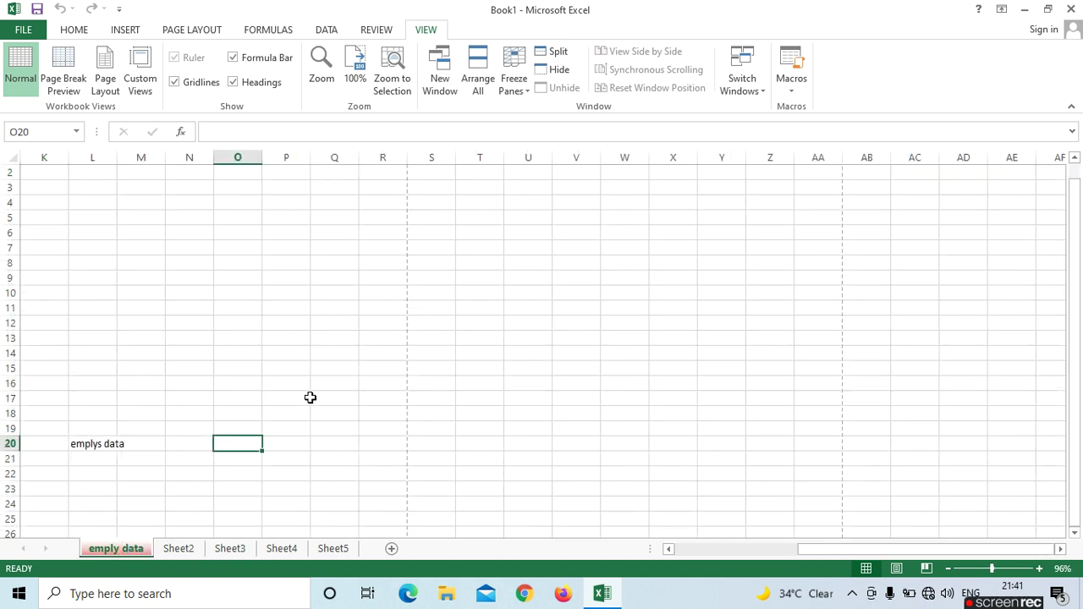
{"action": "double_click", "coordinate": [310, 397]}
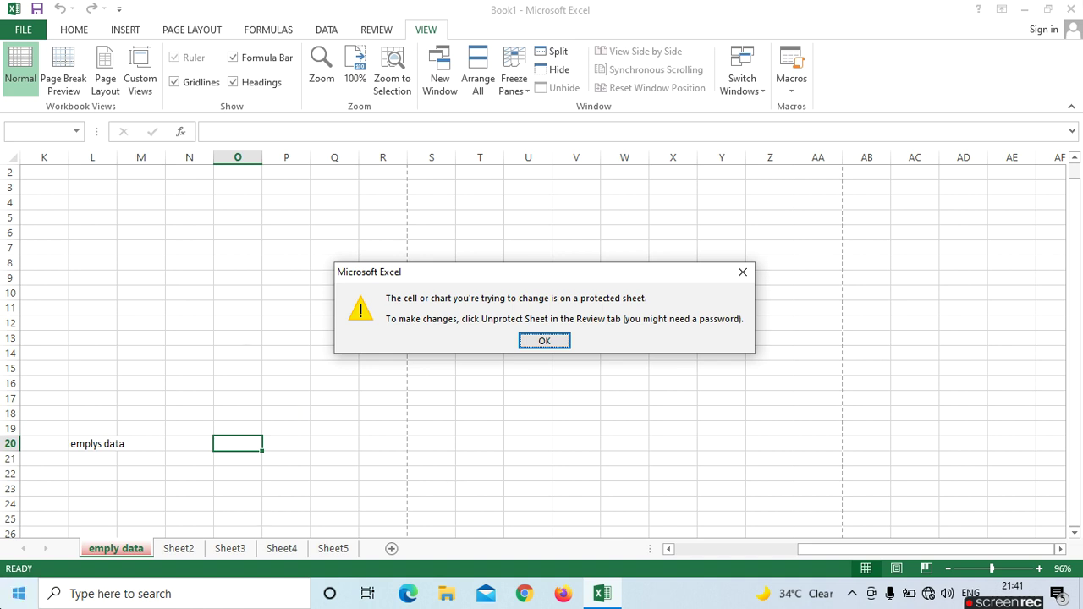
{"action": "left_click", "coordinate": [531, 340]}
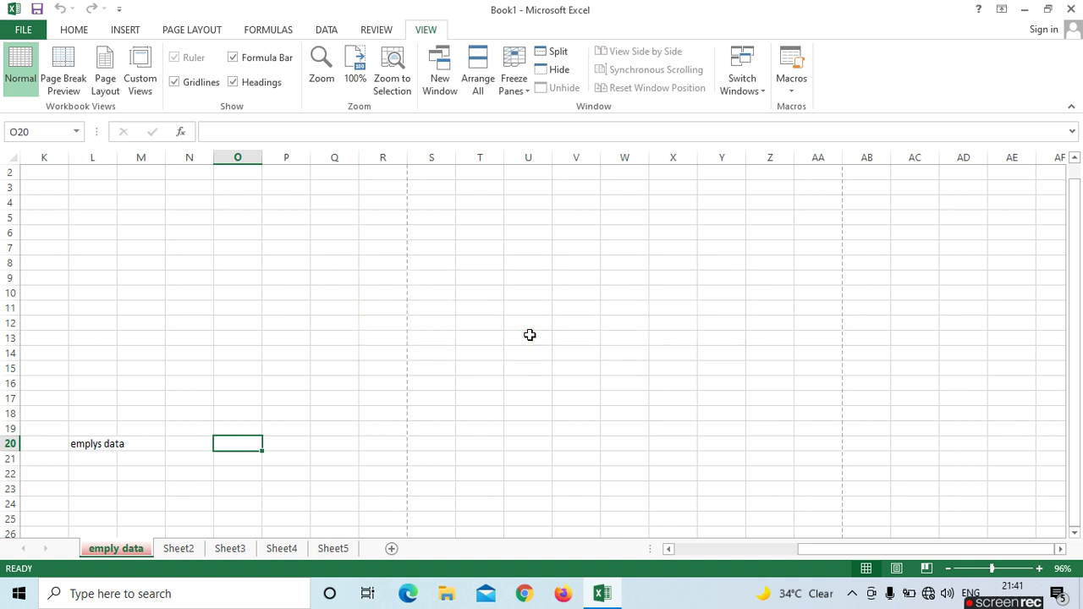
{"action": "double_click", "coordinate": [111, 546]}
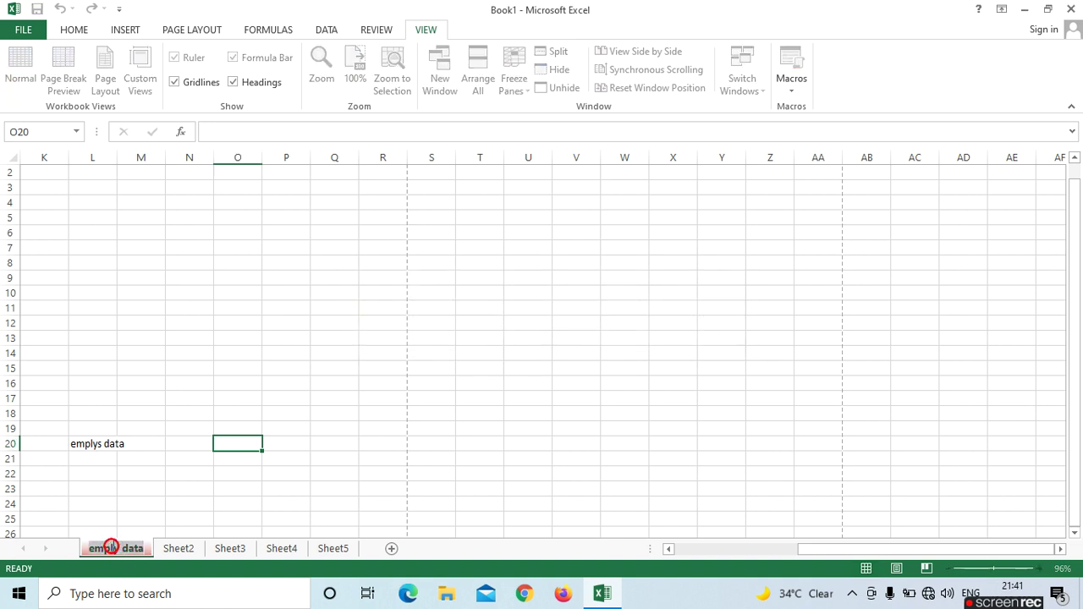
{"action": "left_click", "coordinate": [227, 458]}
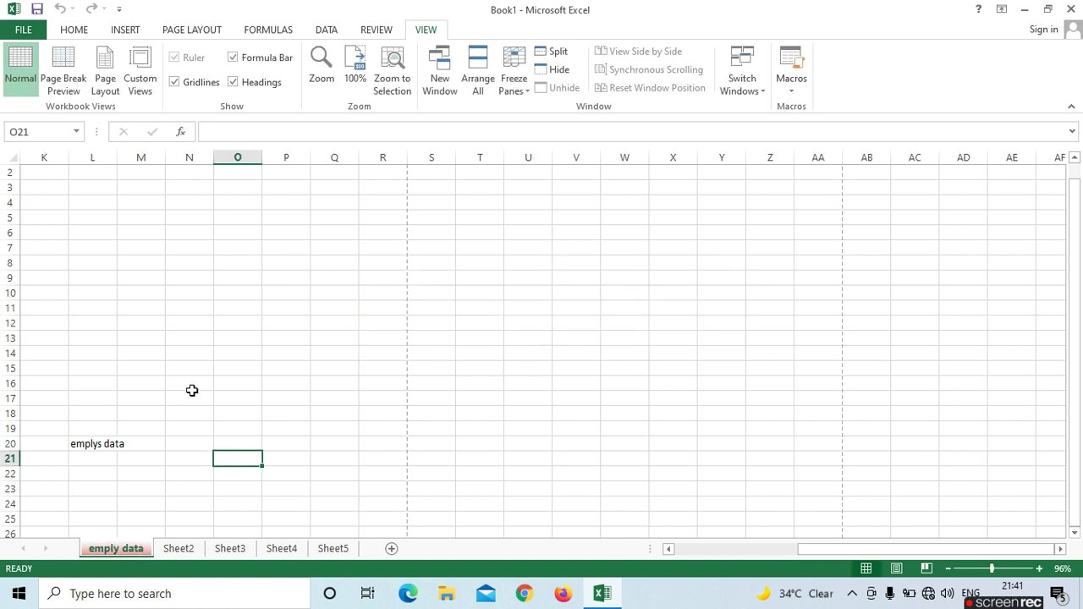
{"action": "key", "text": "Delete"}
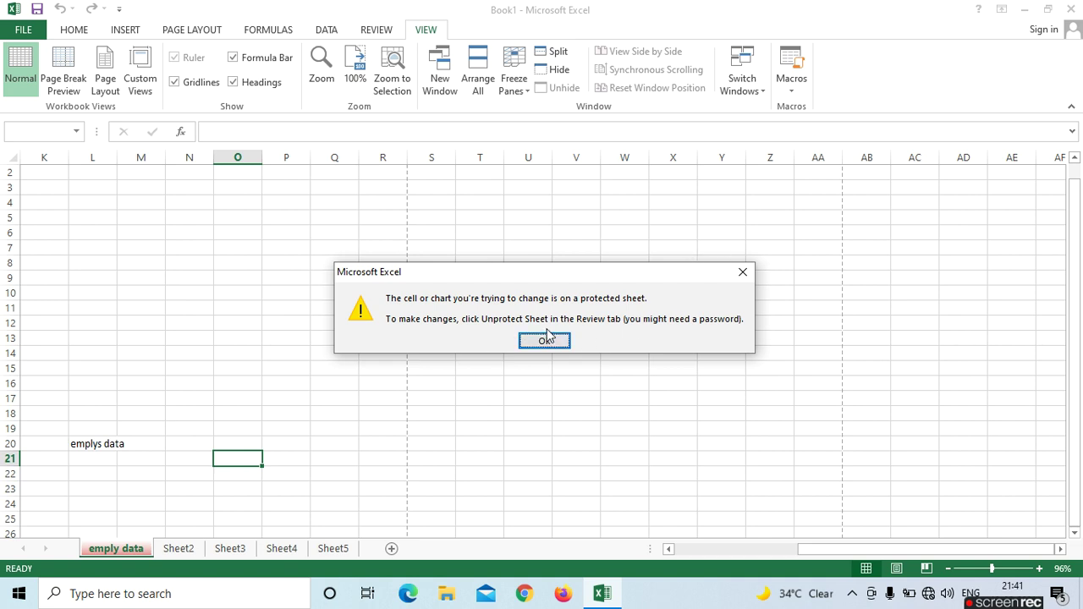
{"action": "left_click", "coordinate": [542, 341]}
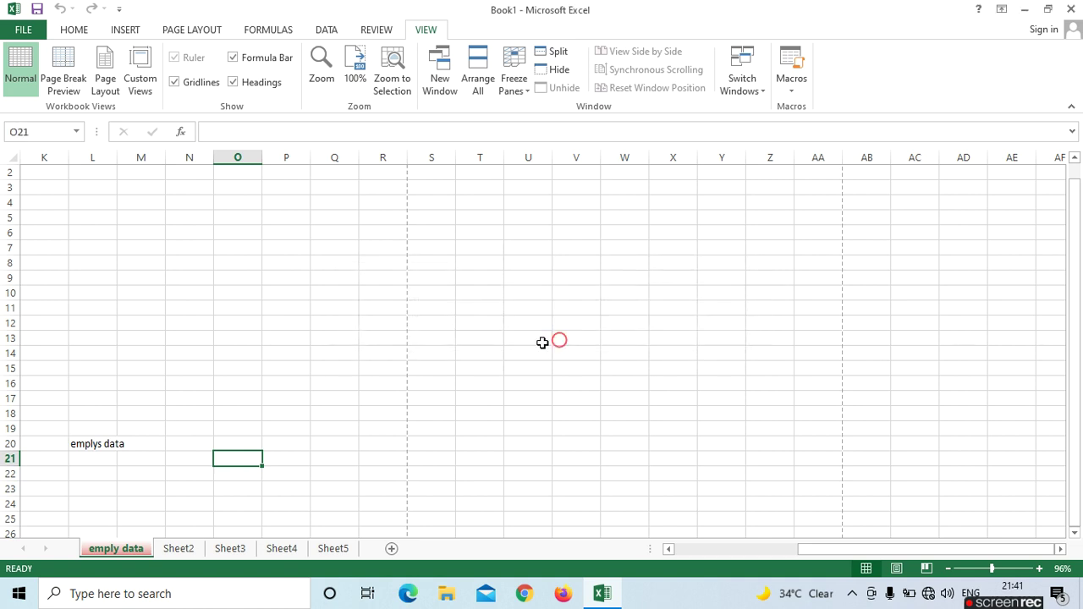
Step: Unprotect 'emply data' with its password and enter the test text 'gfhgf' in O21
{"action": "right_click", "coordinate": [126, 551]}
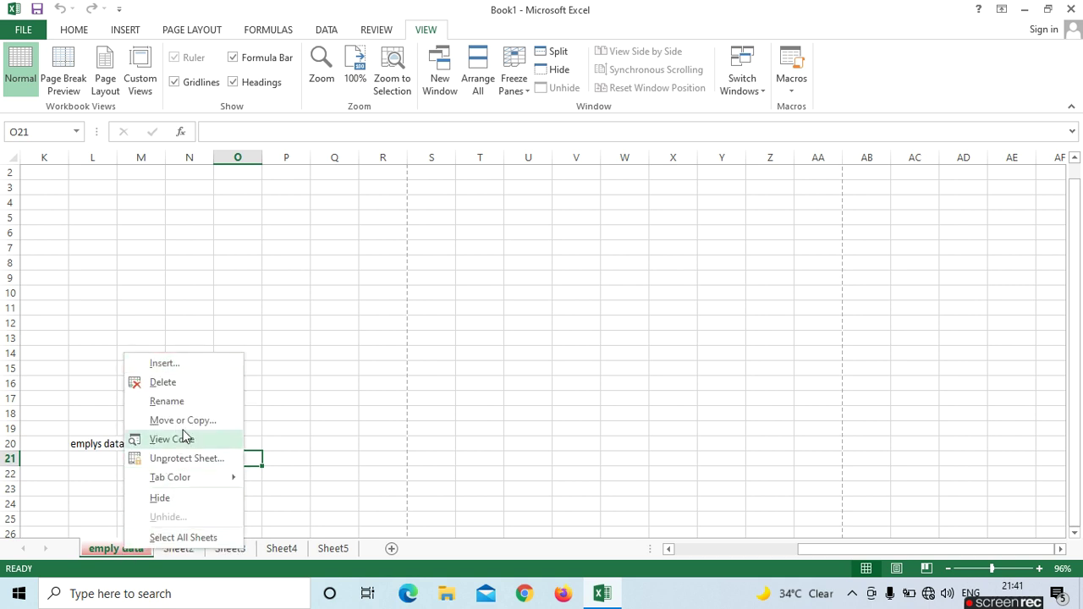
{"action": "left_click", "coordinate": [181, 458]}
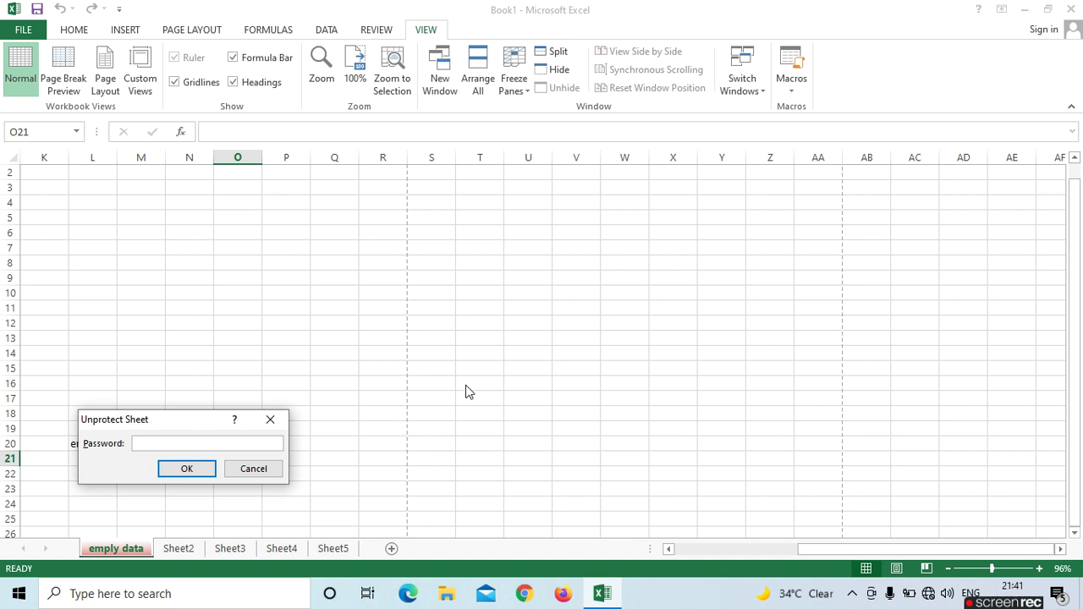
{"action": "left_click", "coordinate": [193, 467]}
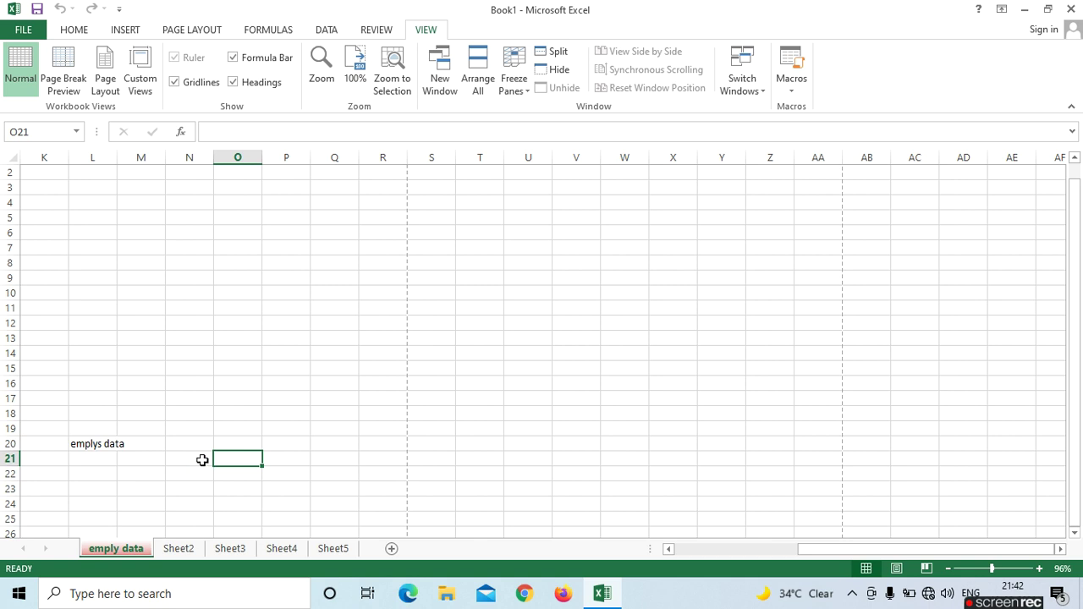
{"action": "type", "text": "gfhgf"}
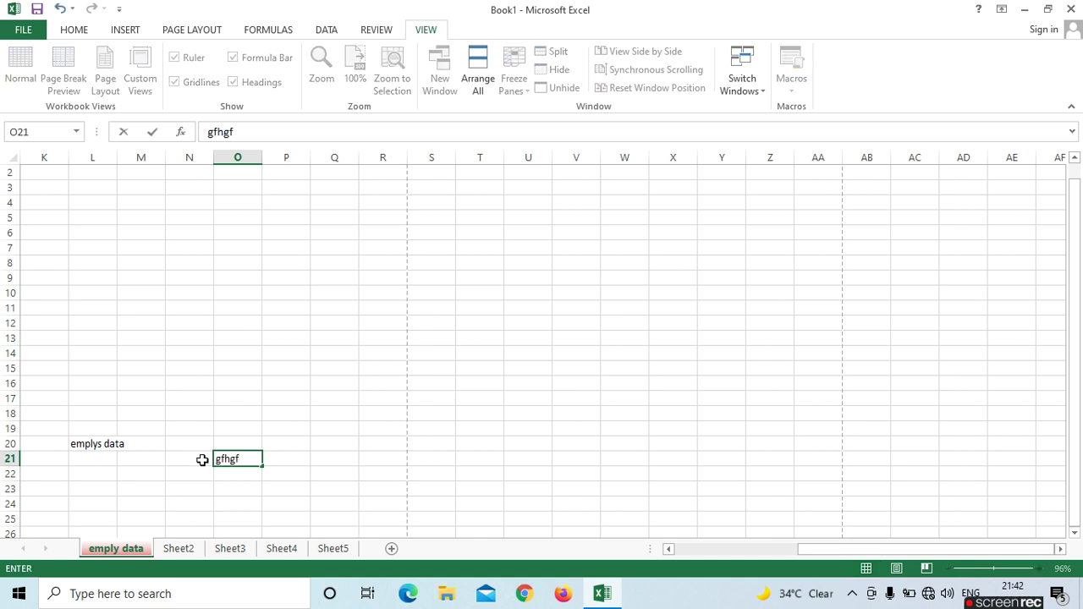
{"action": "left_click", "coordinate": [269, 294]}
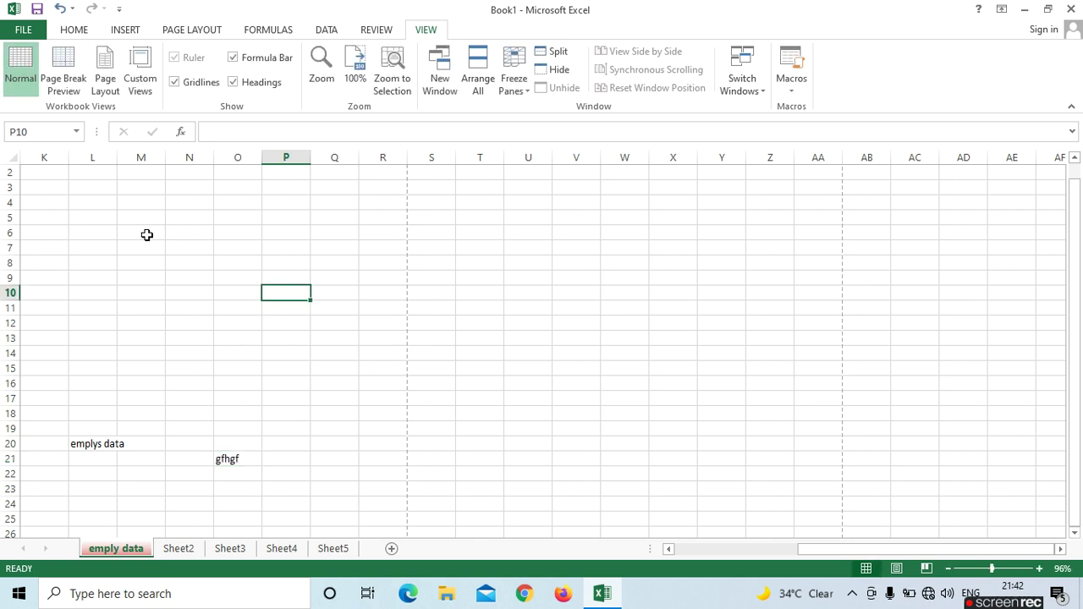
Step: On Sheet4, enter the label 'student data' in cell G15
{"action": "left_click", "coordinate": [288, 549]}
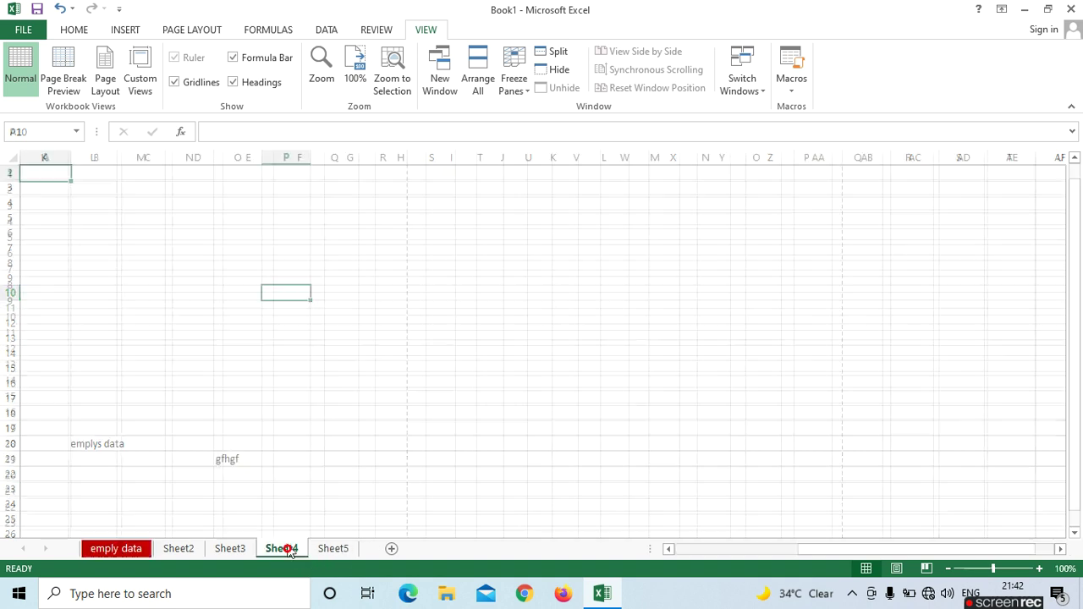
{"action": "left_click", "coordinate": [332, 397]}
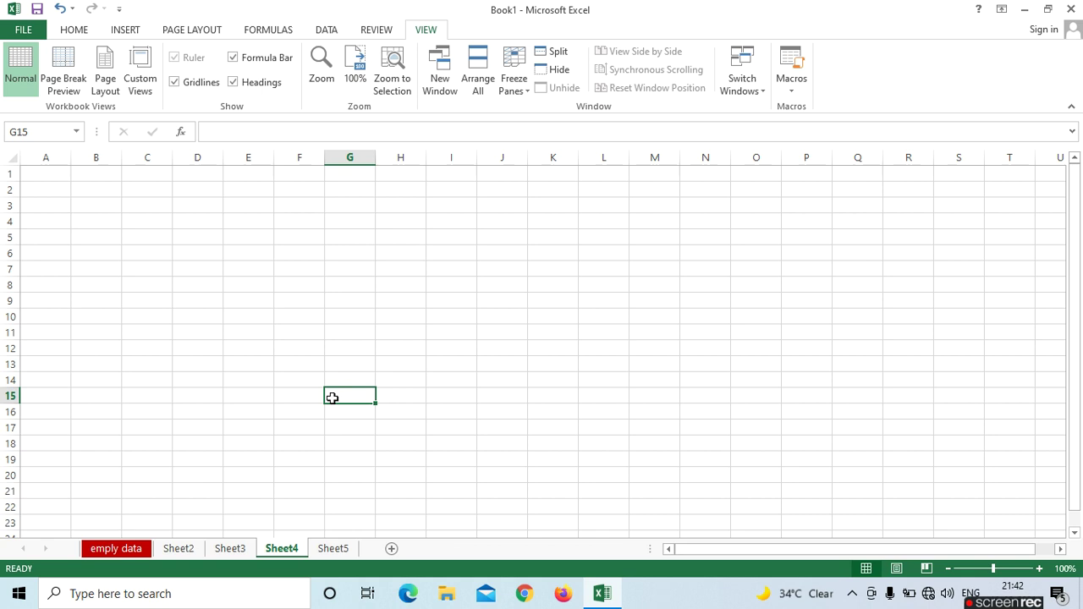
{"action": "type", "text": "stude"}
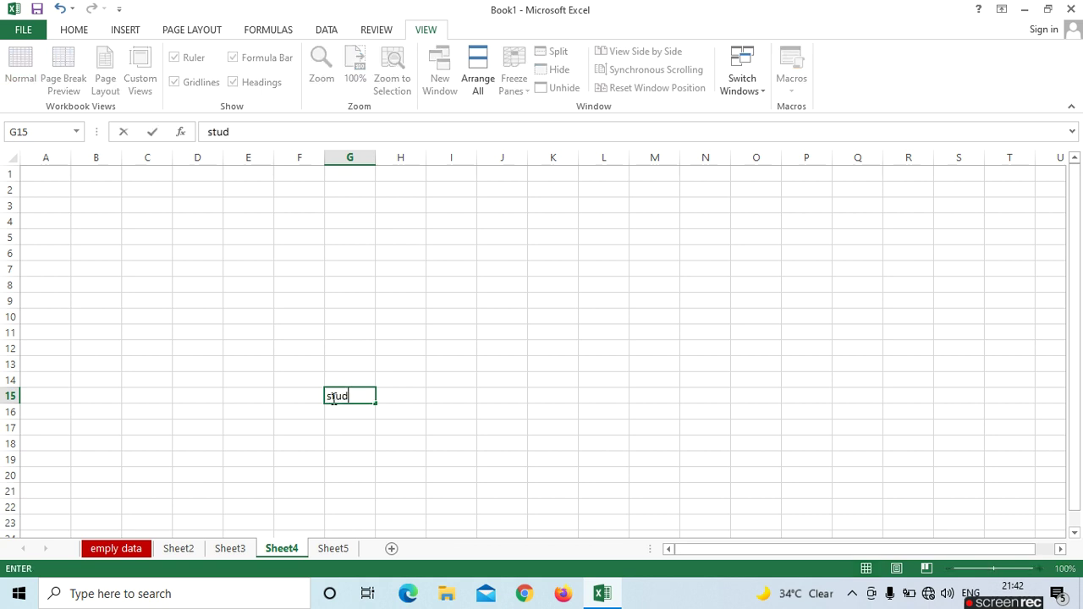
{"action": "type", "text": "nt d"}
{"action": "type", "text": "ate"}
{"action": "key", "text": "BackSpace"}
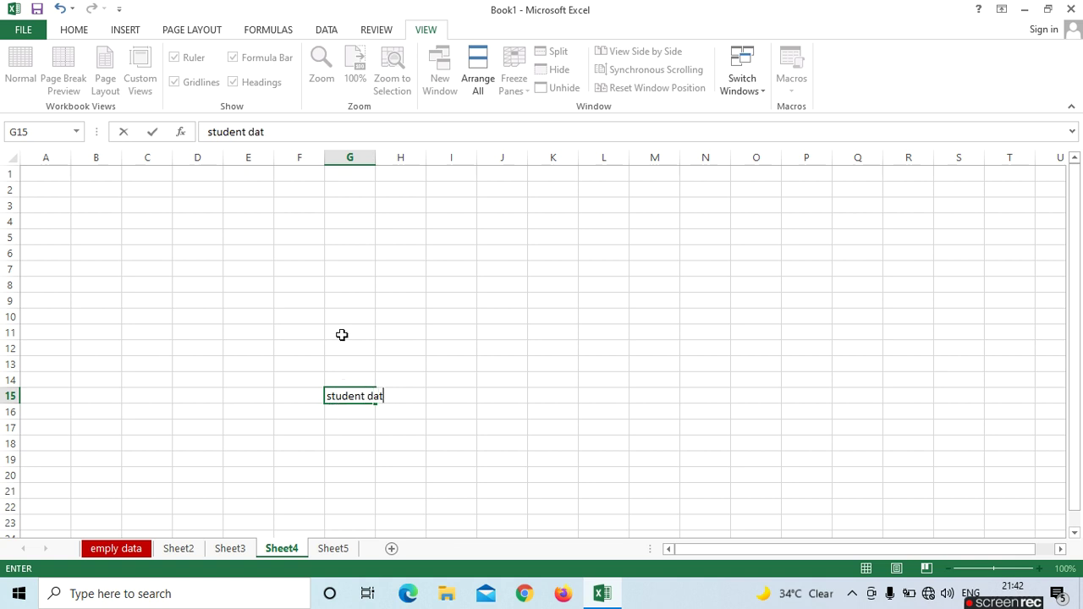
{"action": "type", "text": "a"}
{"action": "left_click", "coordinate": [372, 449]}
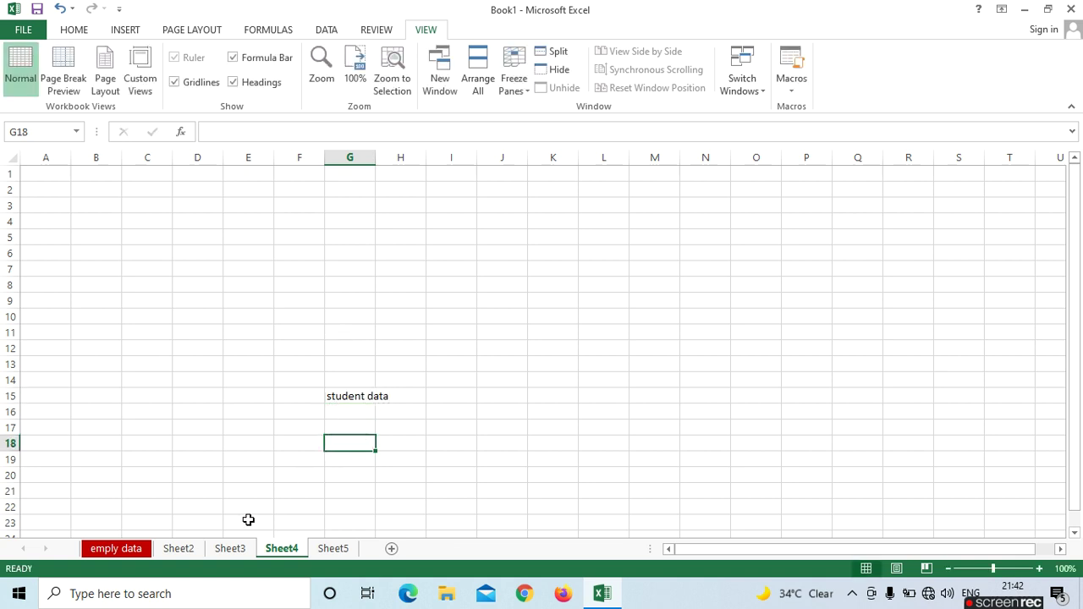
Step: Rename the Sheet4 tab to 'attendance'
{"action": "right_click", "coordinate": [280, 550]}
{"action": "left_click", "coordinate": [343, 396]}
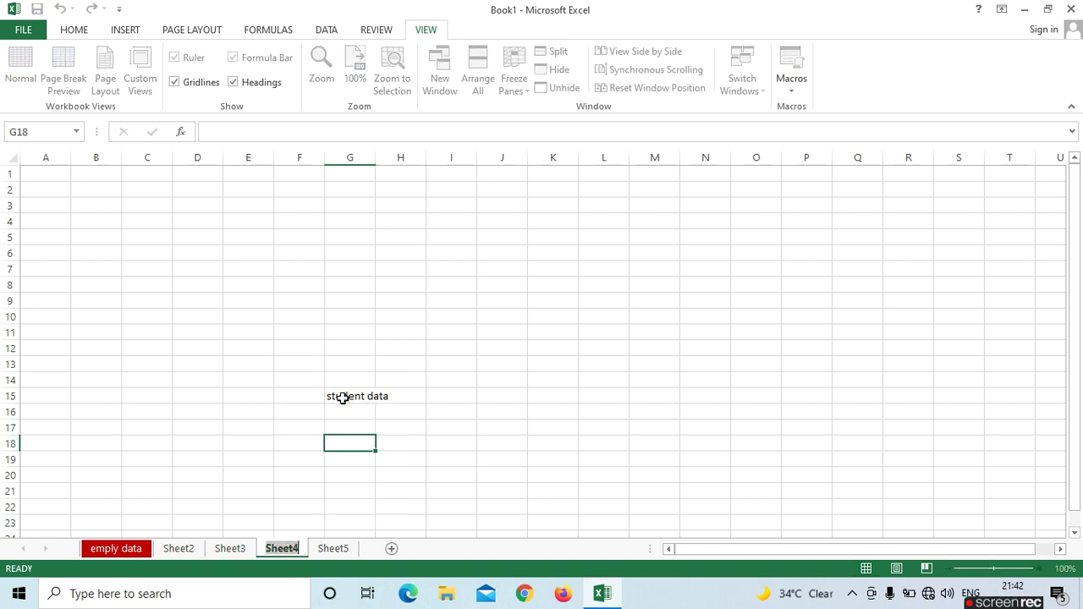
{"action": "key", "text": "BackSpace"}
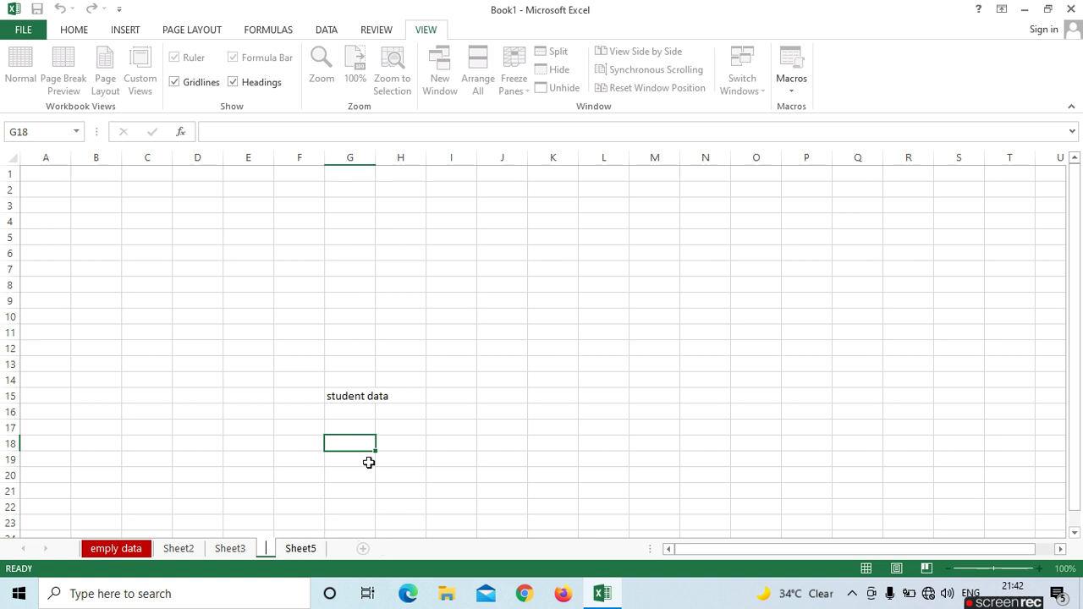
{"action": "type", "text": "att"}
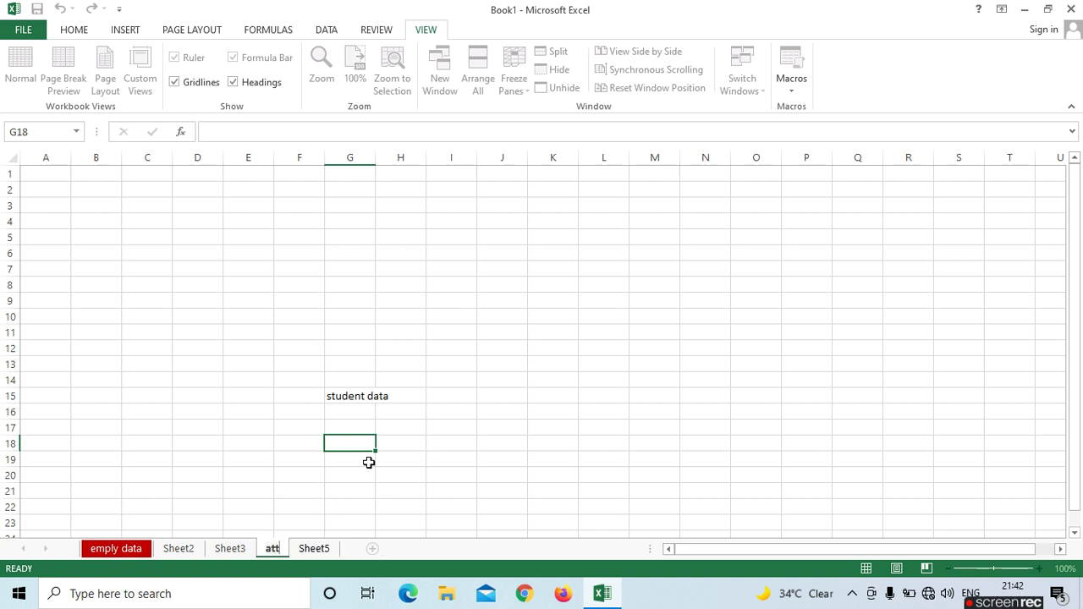
{"action": "type", "text": "endan"}
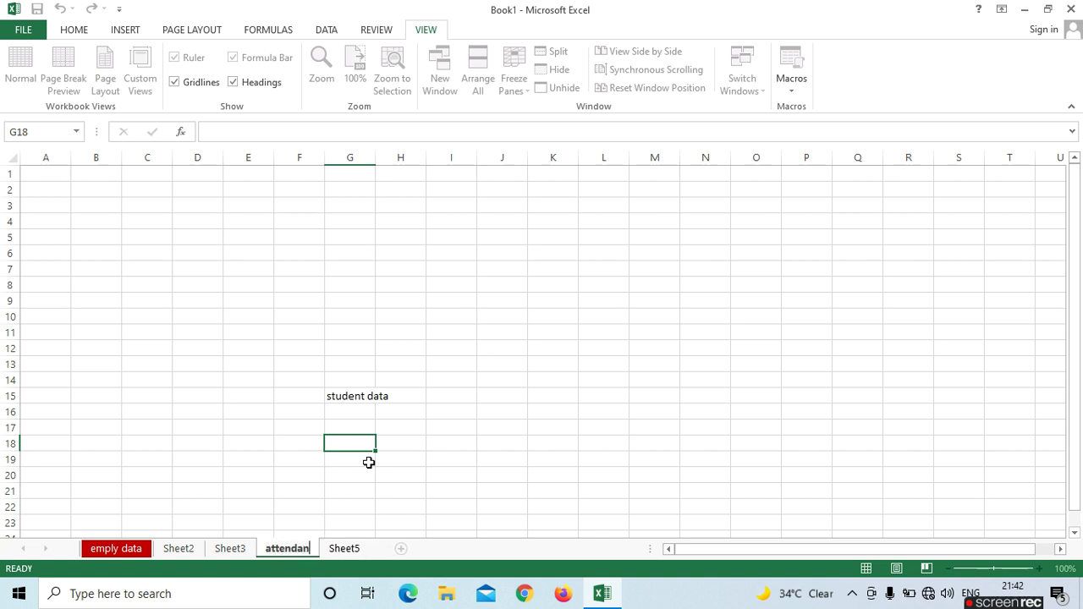
{"action": "type", "text": "ce"}
{"action": "left_click", "coordinate": [503, 412]}
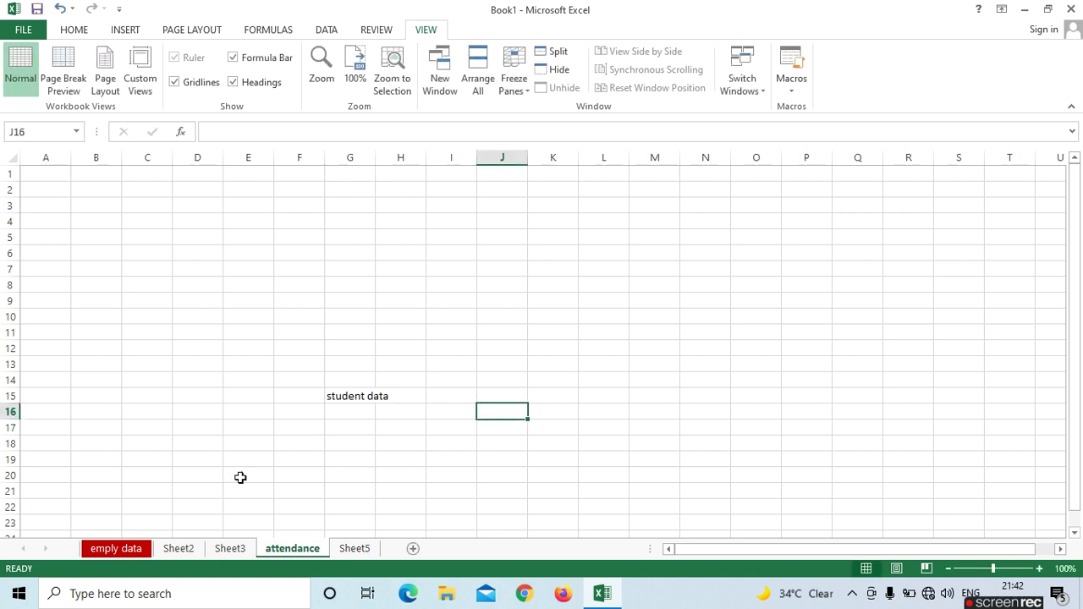
Step: Enter the heading 'date' in cell F19
{"action": "left_click", "coordinate": [310, 457]}
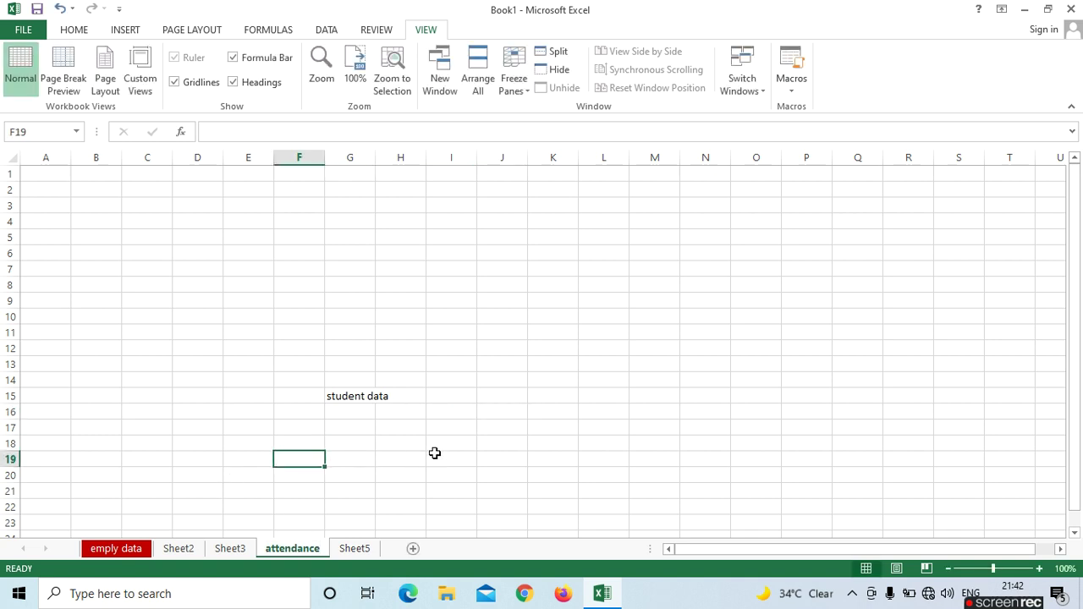
{"action": "type", "text": "date"}
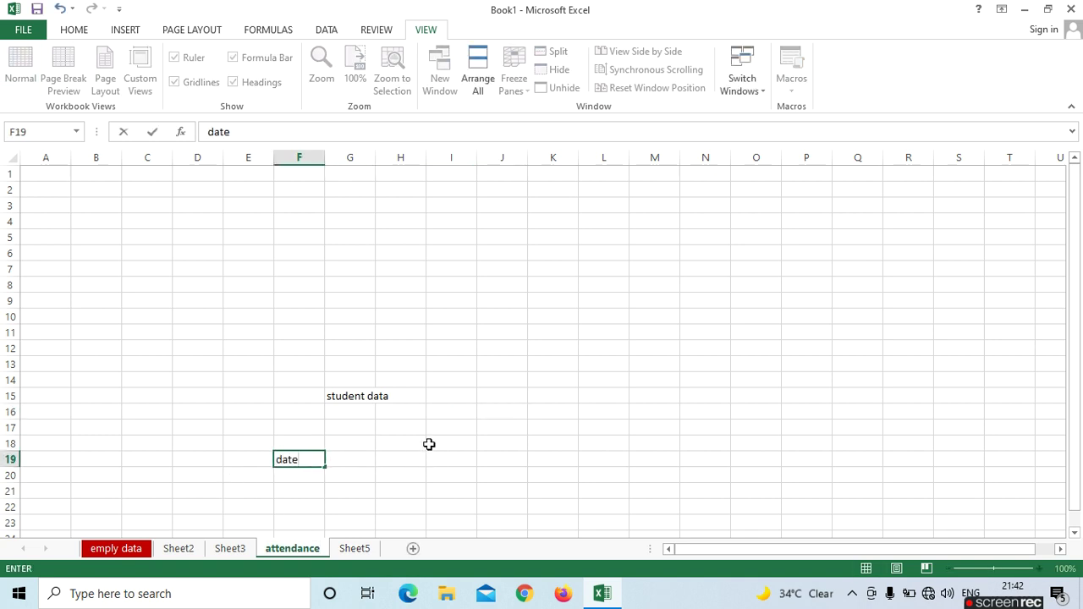
{"action": "left_click", "coordinate": [624, 410]}
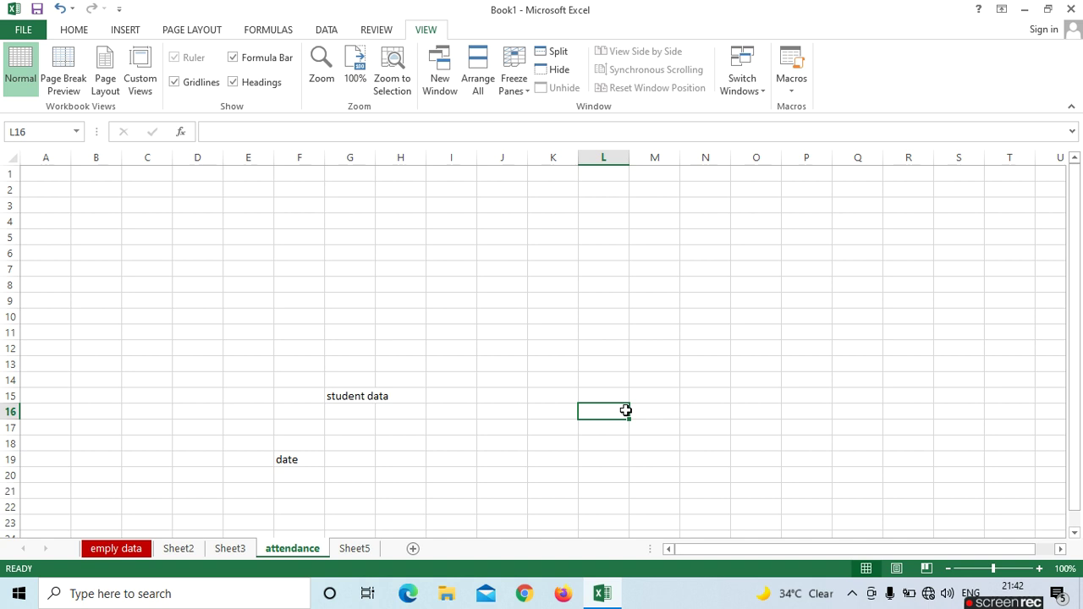
Step: Protect the attendance sheet with a password, entered and confirmed in the Protect Sheet dialog
{"action": "right_click", "coordinate": [313, 551]}
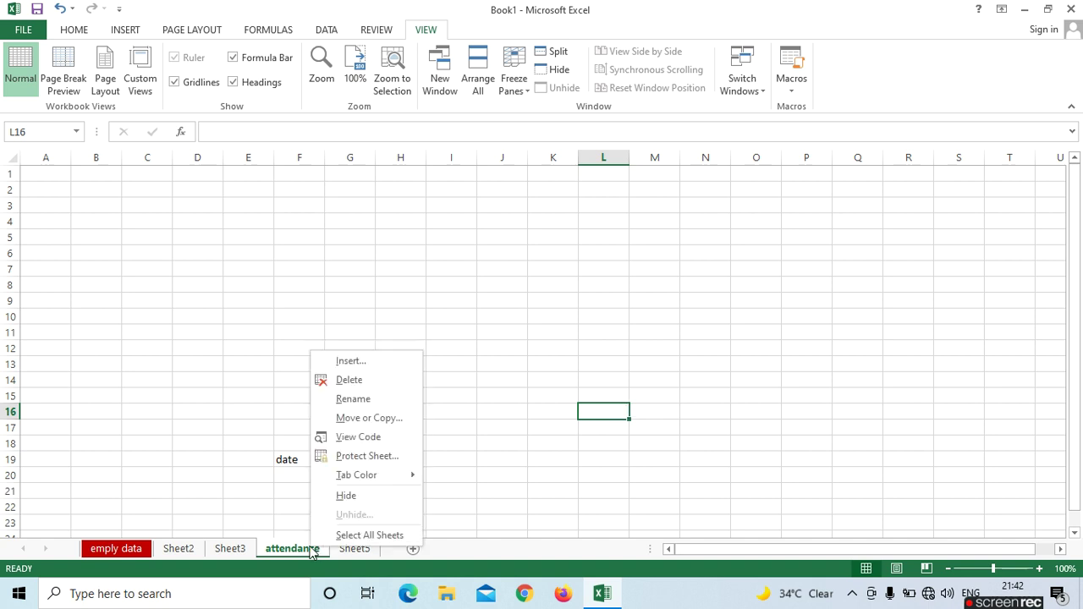
{"action": "left_click", "coordinate": [392, 457]}
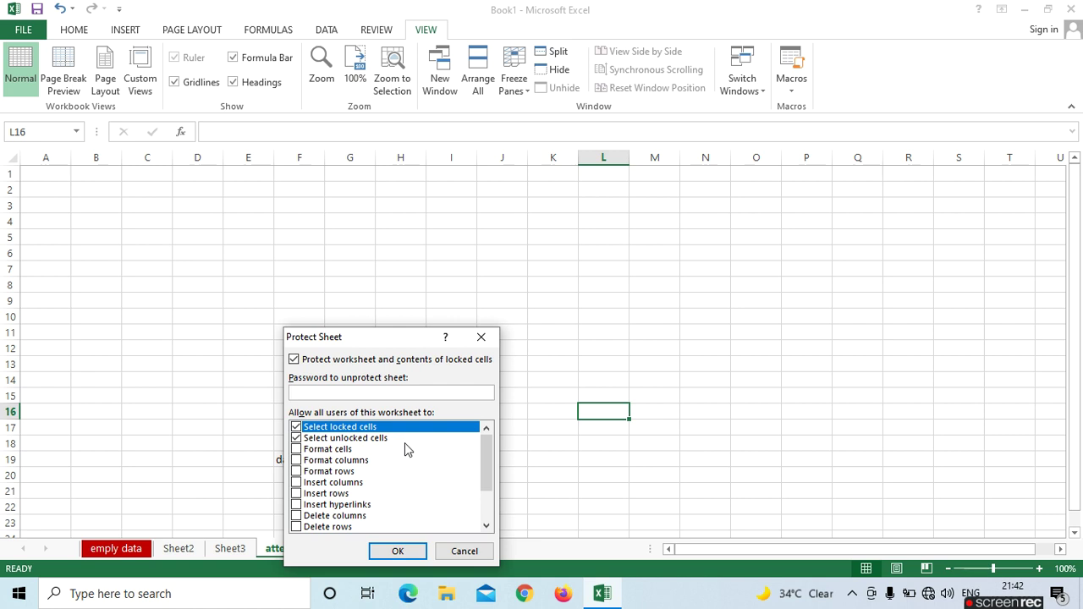
{"action": "left_click", "coordinate": [418, 551]}
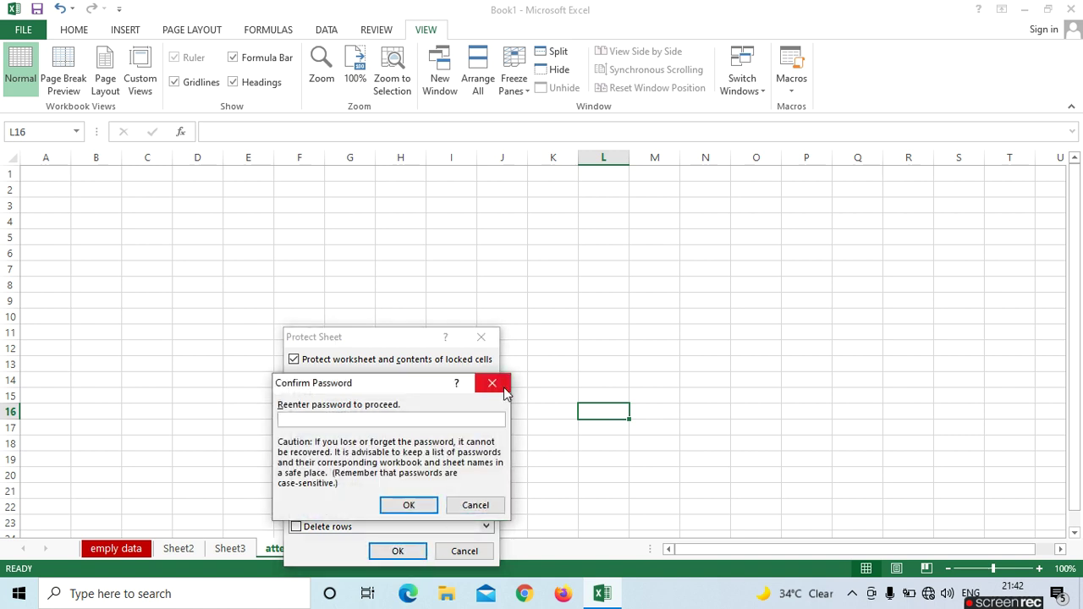
{"action": "left_click", "coordinate": [407, 505]}
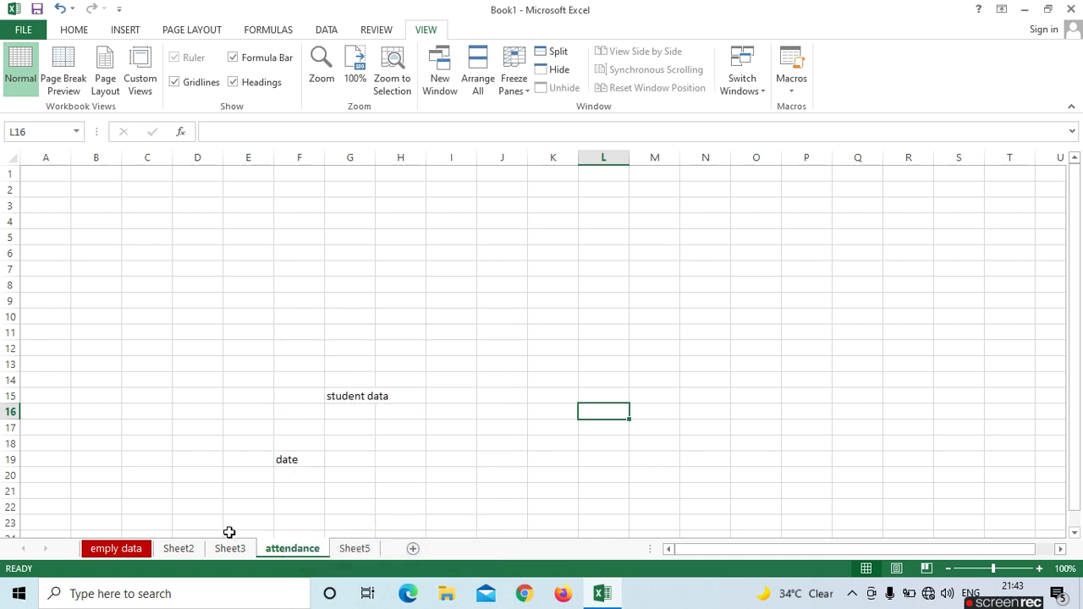
Step: Switch away and back to attendance, then try editing a cell to trigger the protection warning
{"action": "left_click", "coordinate": [353, 550]}
{"action": "left_click", "coordinate": [232, 549]}
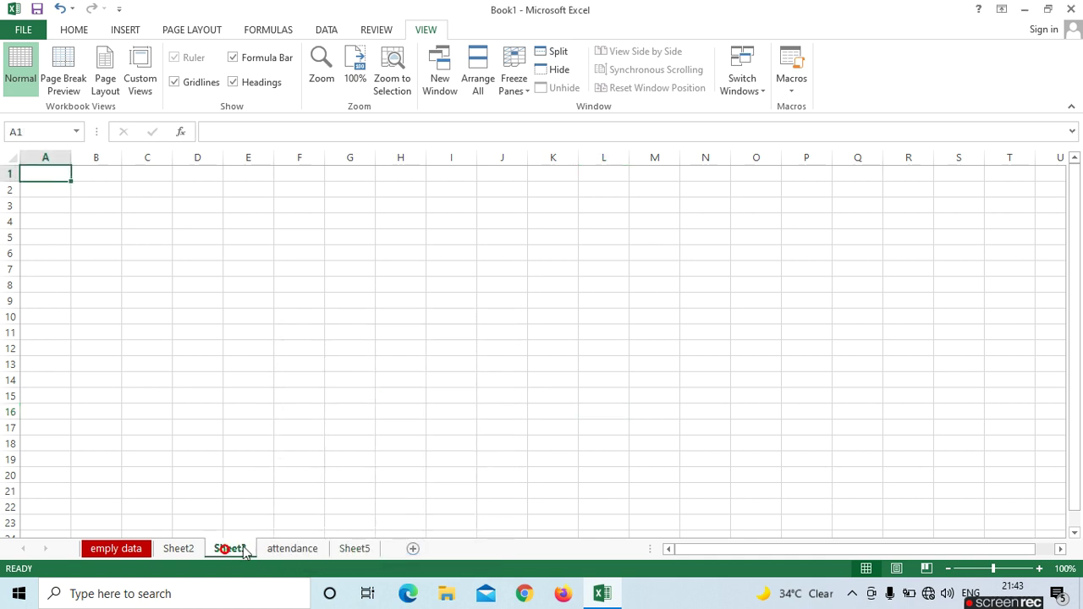
{"action": "left_click", "coordinate": [310, 548]}
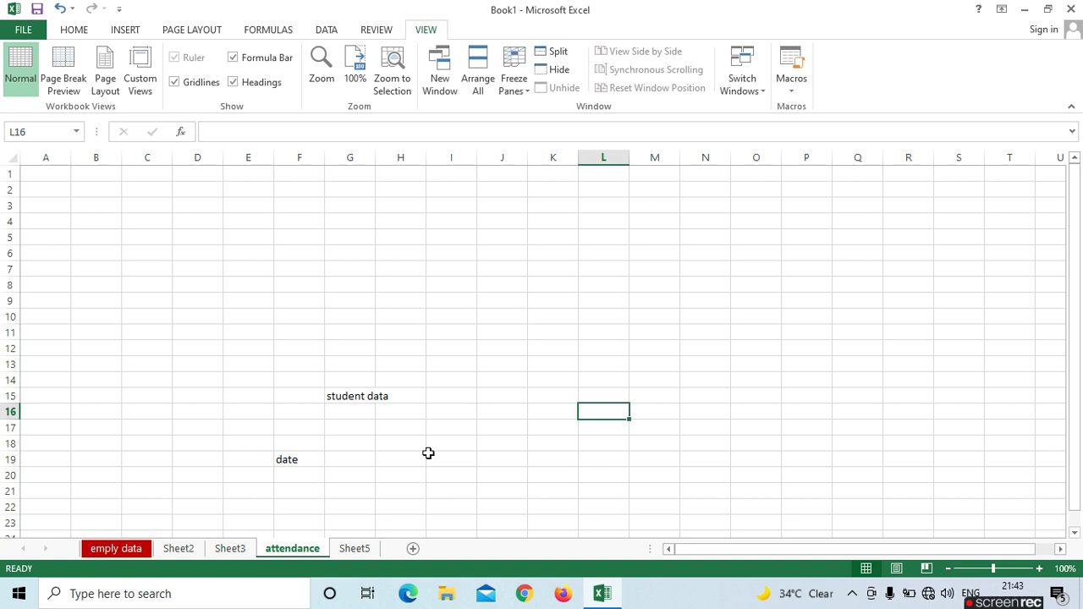
{"action": "double_click", "coordinate": [428, 454]}
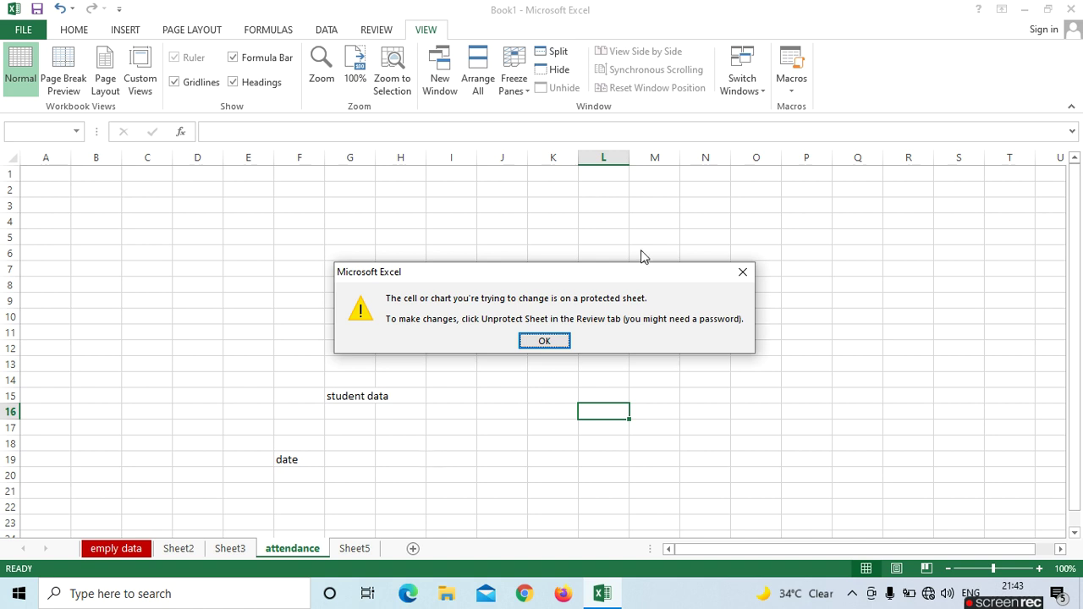
Step: Dismiss the warning and unprotect the attendance sheet with its password
{"action": "left_click", "coordinate": [545, 340]}
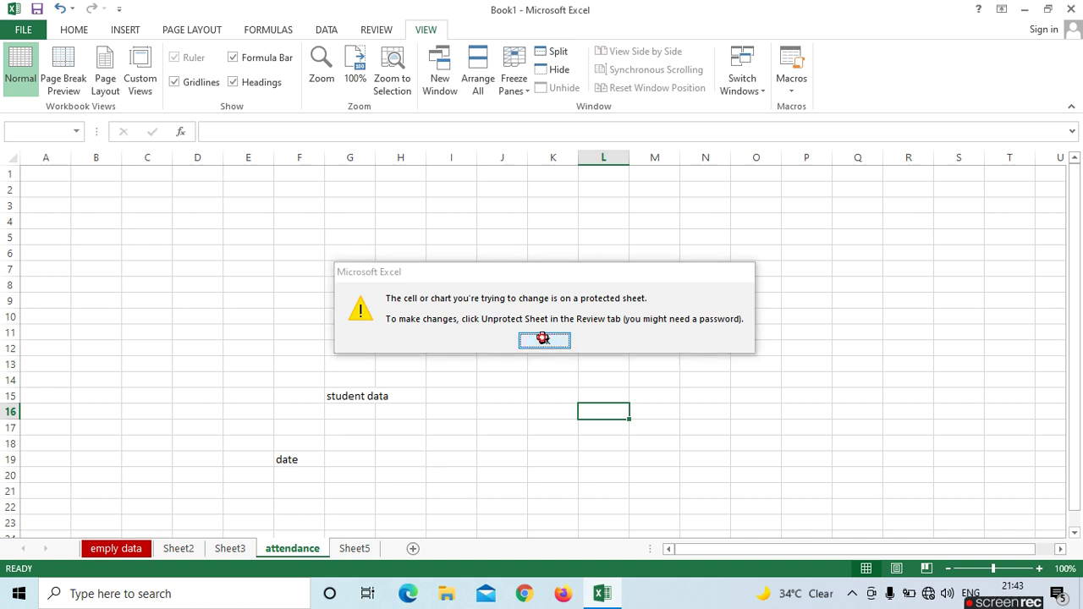
{"action": "right_click", "coordinate": [293, 551]}
{"action": "left_click", "coordinate": [353, 455]}
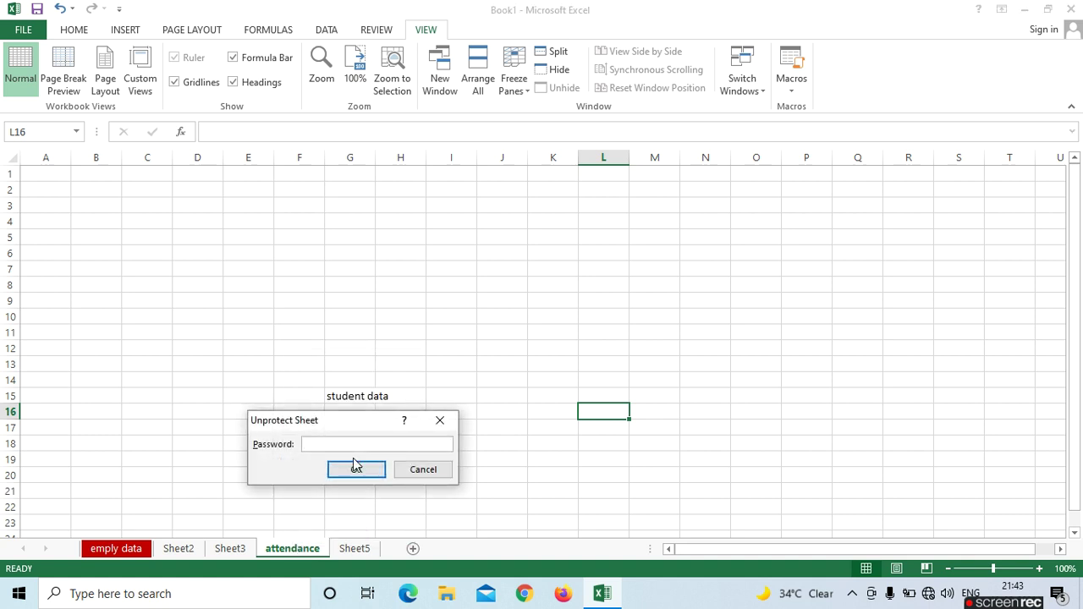
{"action": "left_click", "coordinate": [355, 469]}
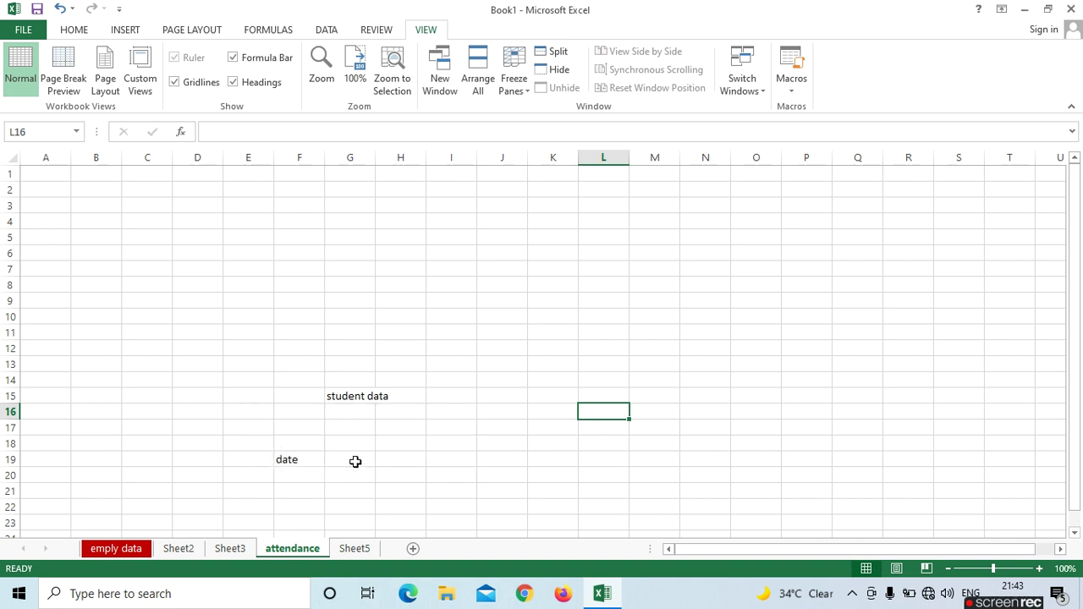
Step: Enter test text 'fdgfd' in G17 and 'jhlkj' in H17 to confirm editing works
{"action": "left_click", "coordinate": [375, 433]}
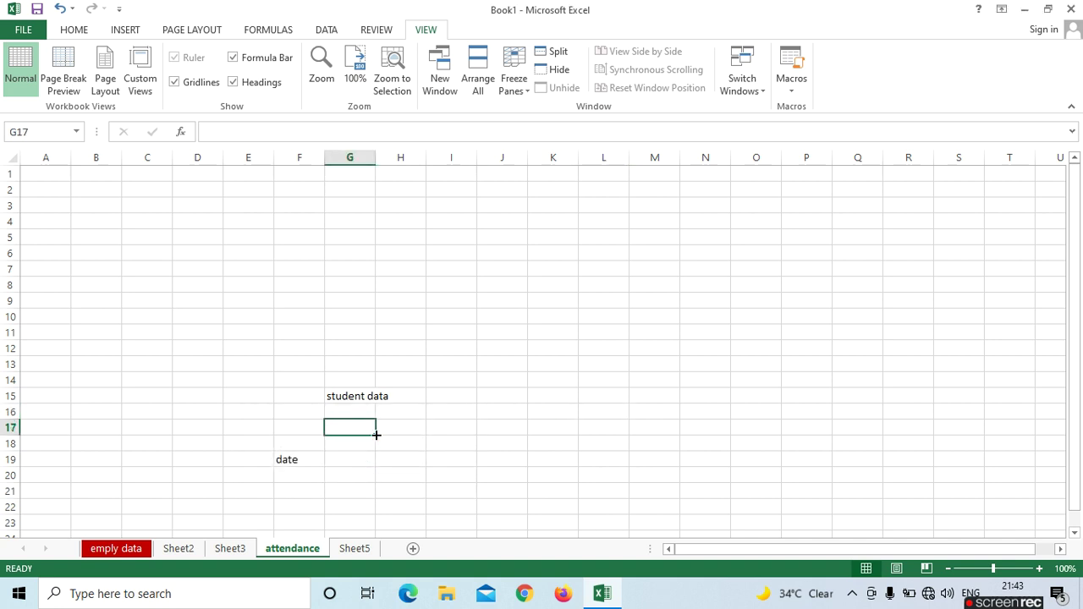
{"action": "type", "text": "fdgfd"}
{"action": "key", "text": "Tab"}
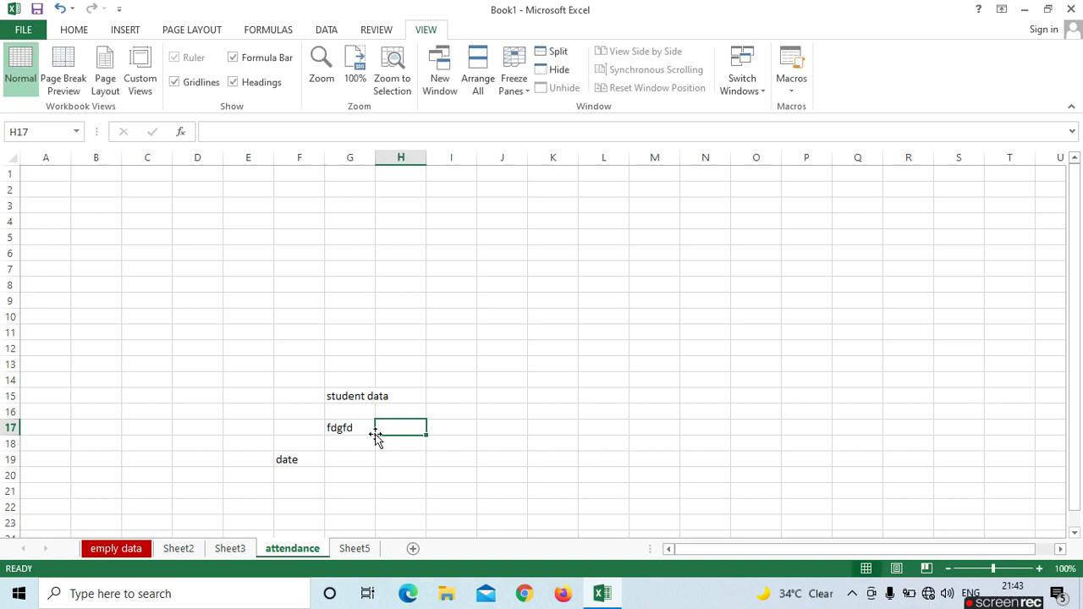
{"action": "type", "text": "jhlkj"}
{"action": "key", "text": "Tab"}
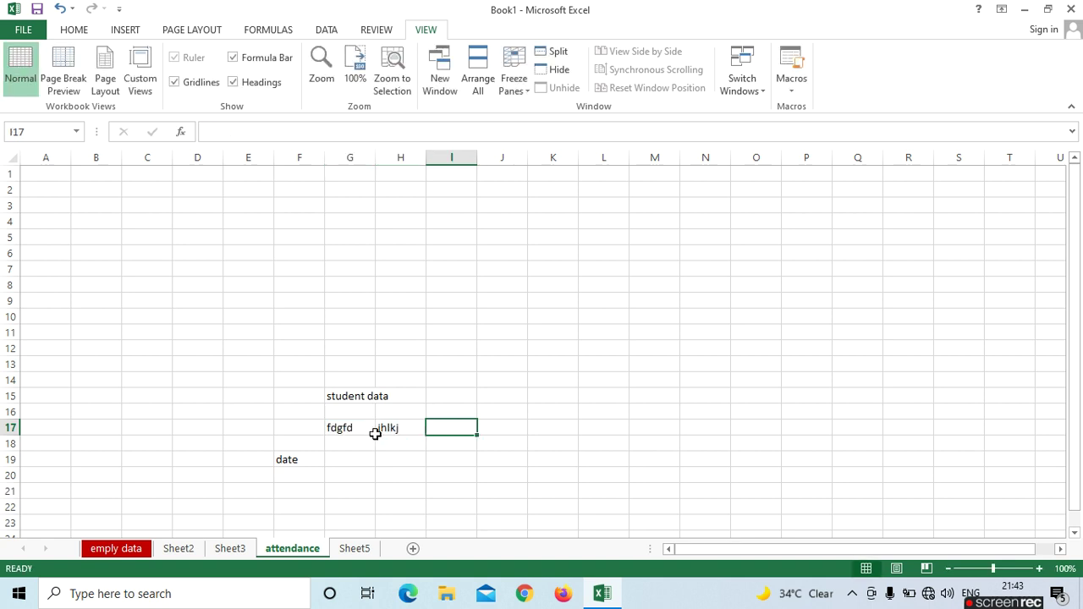
{"action": "left_click", "coordinate": [650, 347]}
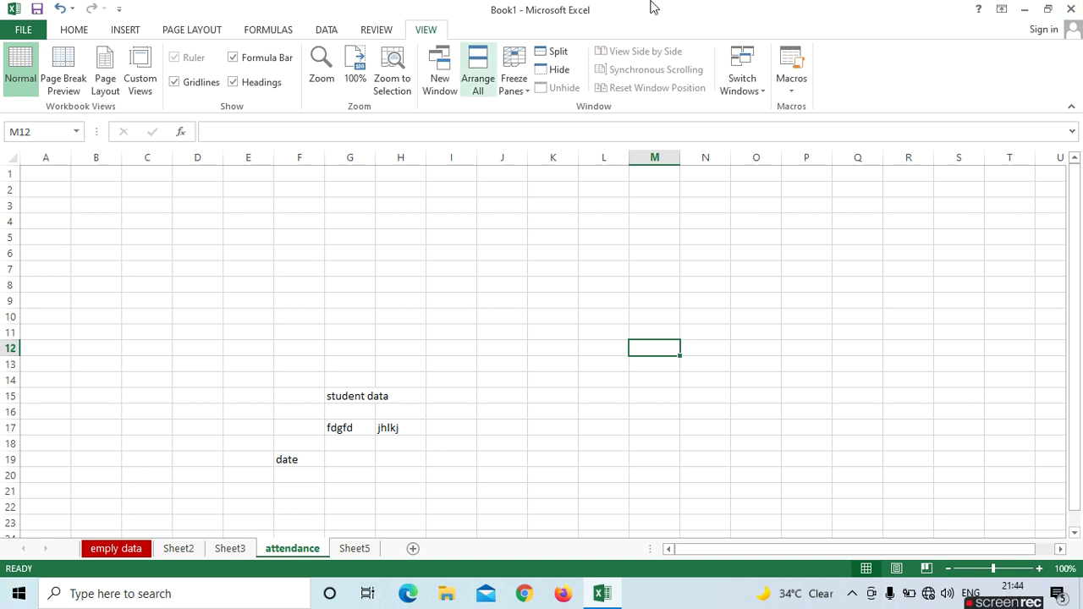
{"action": "left_click", "coordinate": [177, 548]}
Step: On Sheet2, enter 1 in F5 and 2 in F6, then select F5:F6
{"action": "left_click", "coordinate": [282, 232]}
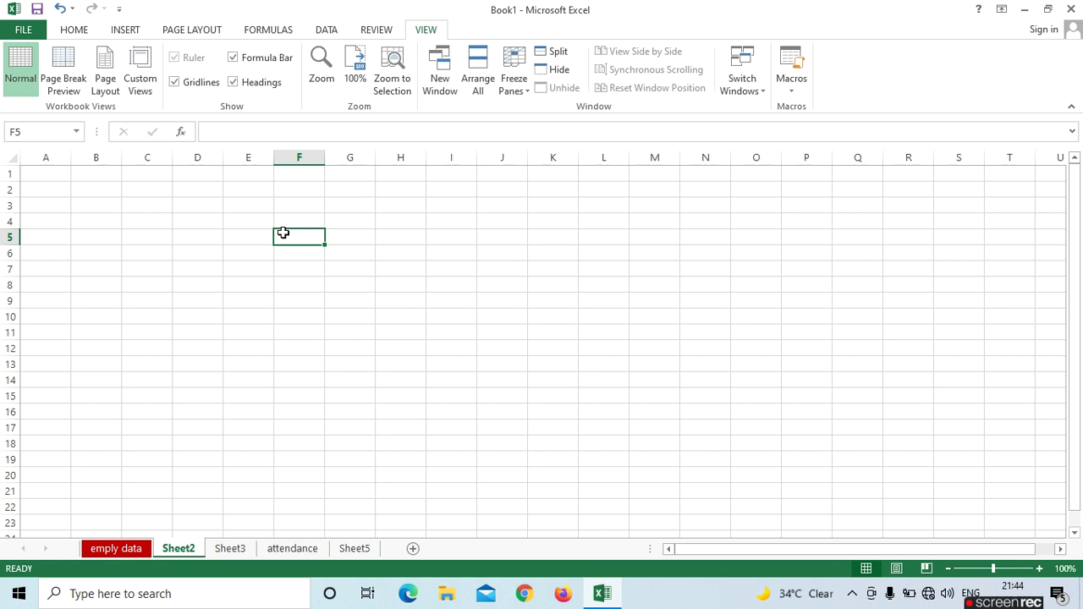
{"action": "type", "text": "1"}
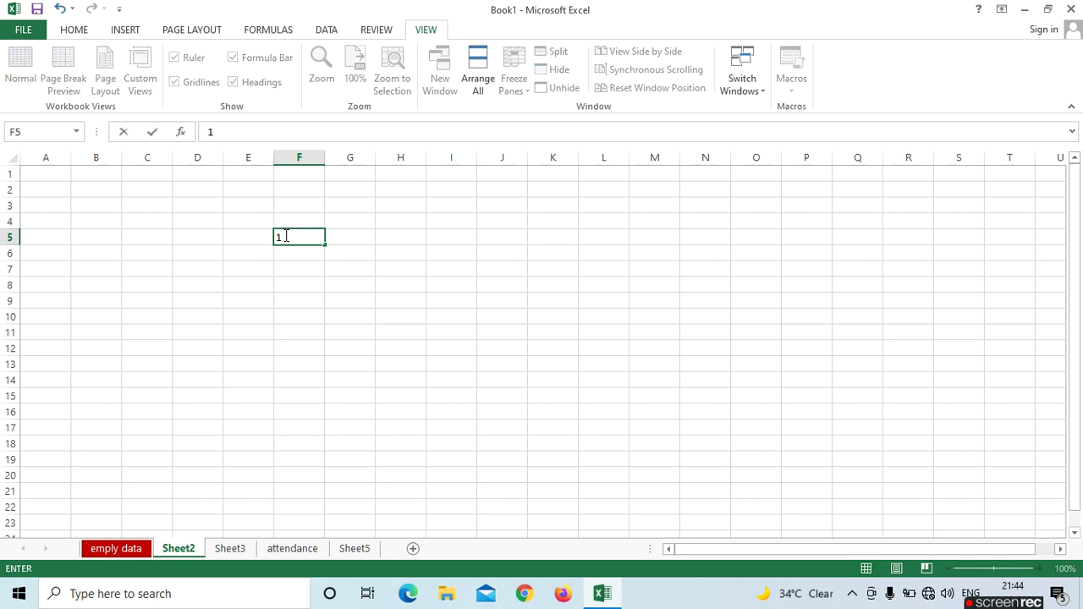
{"action": "key", "text": "Tab"}
{"action": "key", "text": "Return"}
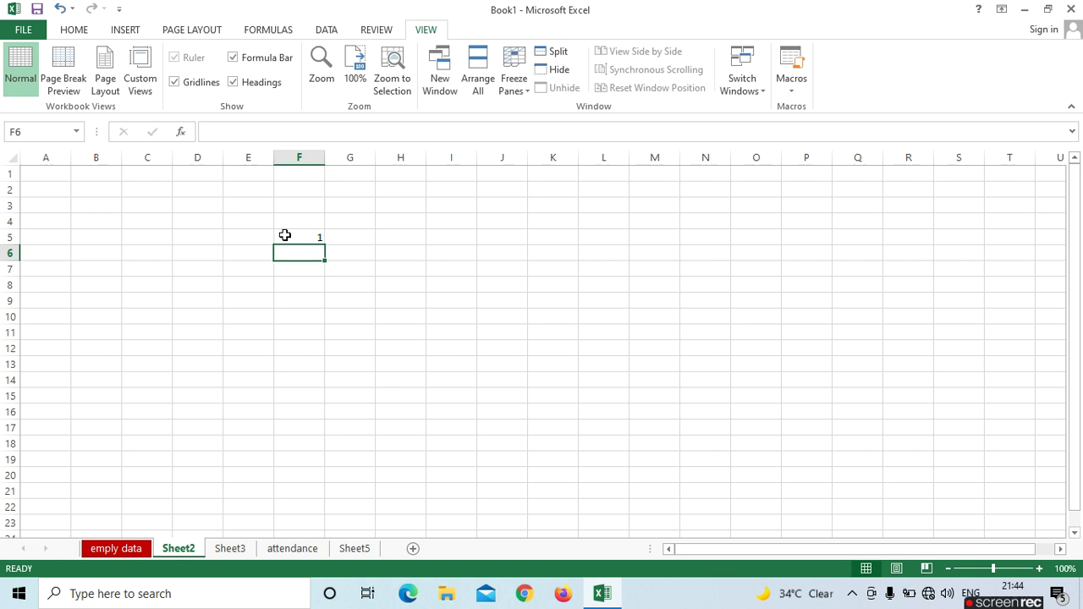
{"action": "type", "text": "2"}
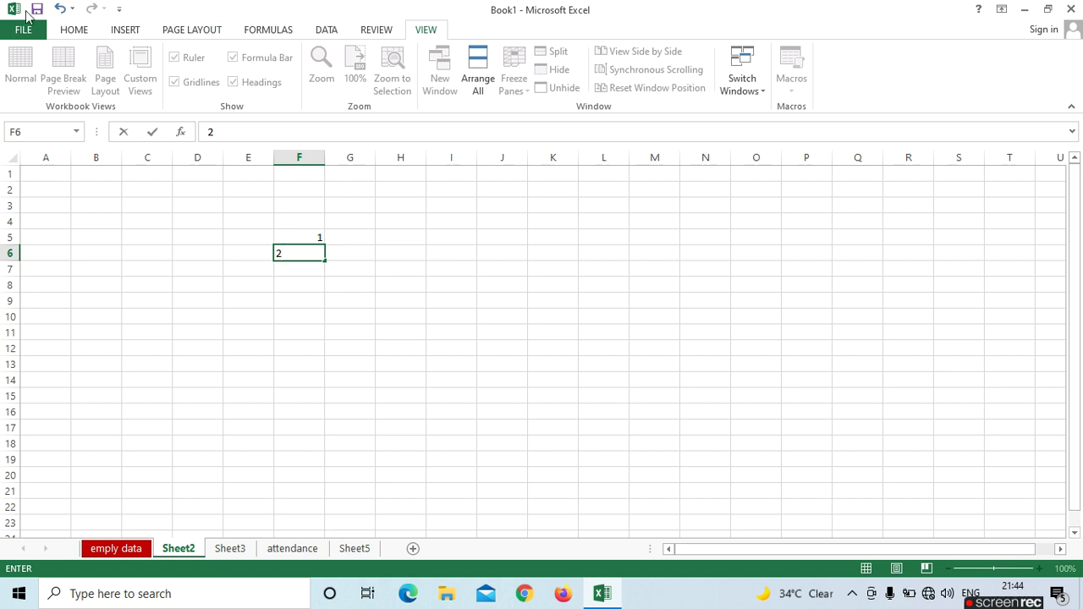
{"action": "left_click", "coordinate": [464, 285]}
{"action": "left_click", "coordinate": [298, 237]}
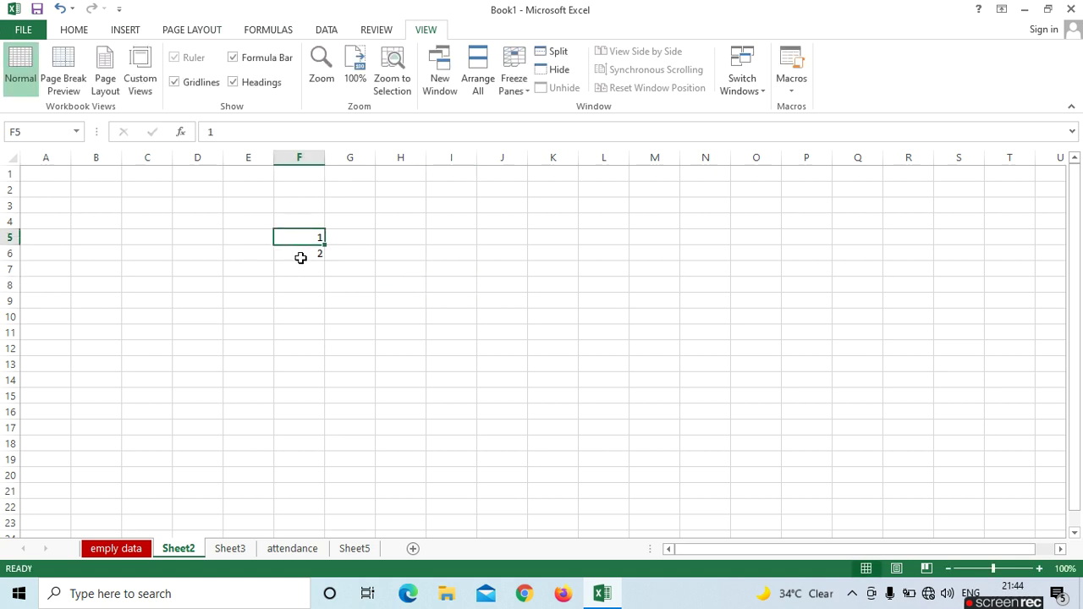
{"action": "left_click", "coordinate": [370, 237]}
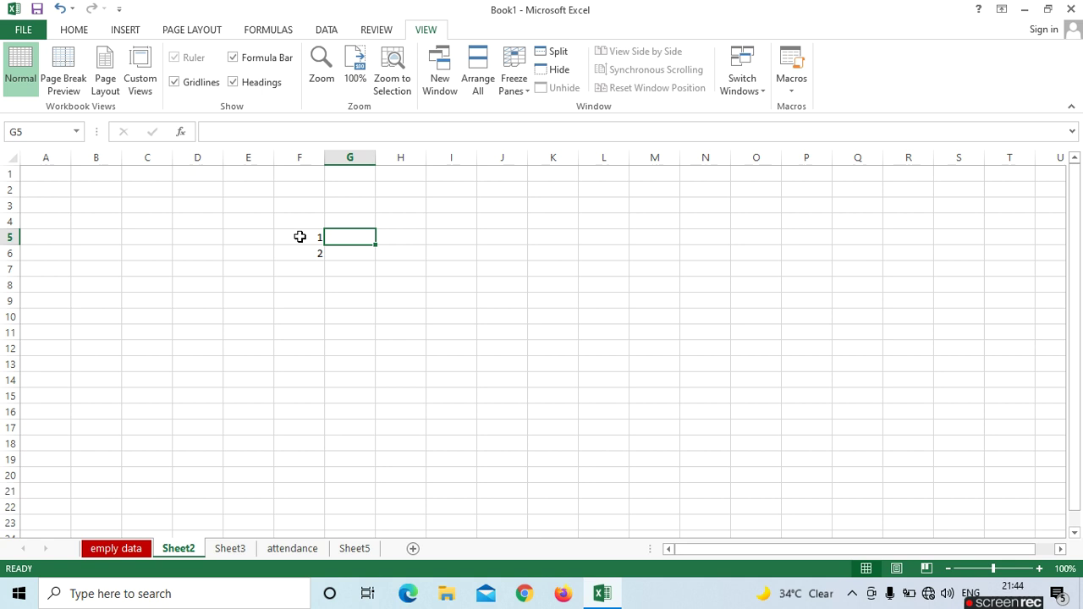
{"action": "left_click_drag", "start_coordinate": [298, 236], "coordinate": [298, 250]}
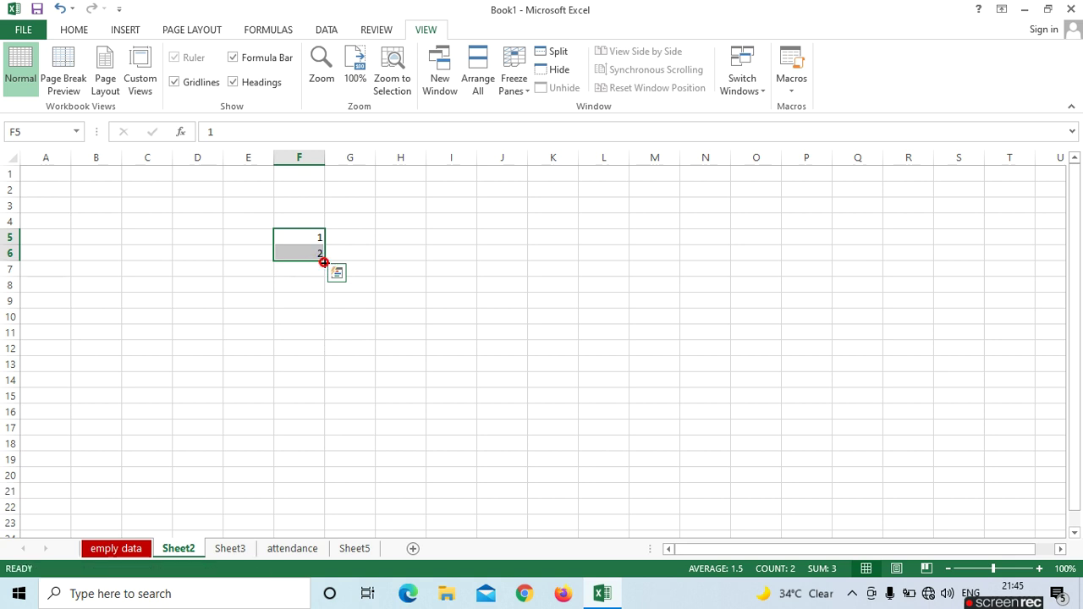
Step: Fill column F with the series 1 to 444 down to row 448, then return to the top
{"action": "left_click_drag", "start_coordinate": [324, 263], "coordinate": [325, 265]}
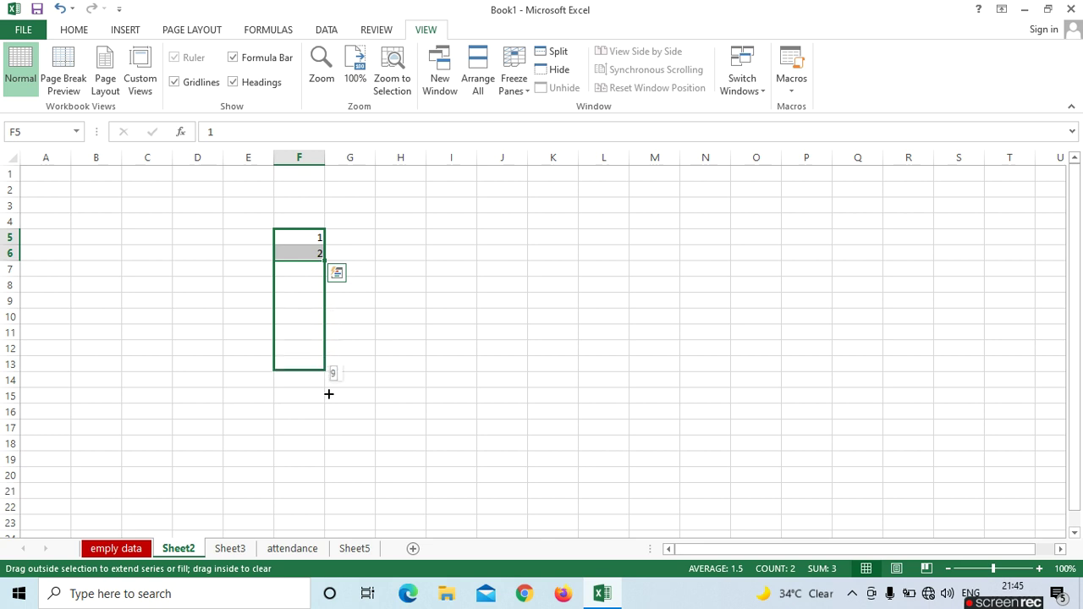
{"action": "mouse_move", "coordinate": [325, 264]}
{"action": "left_mouse_down"}
{"action": "mouse_move", "coordinate": [331, 502]}
{"action": "mouse_move", "coordinate": [319, 605]}
{"action": "mouse_move", "coordinate": [293, 593]}
{"action": "left_mouse_up"}
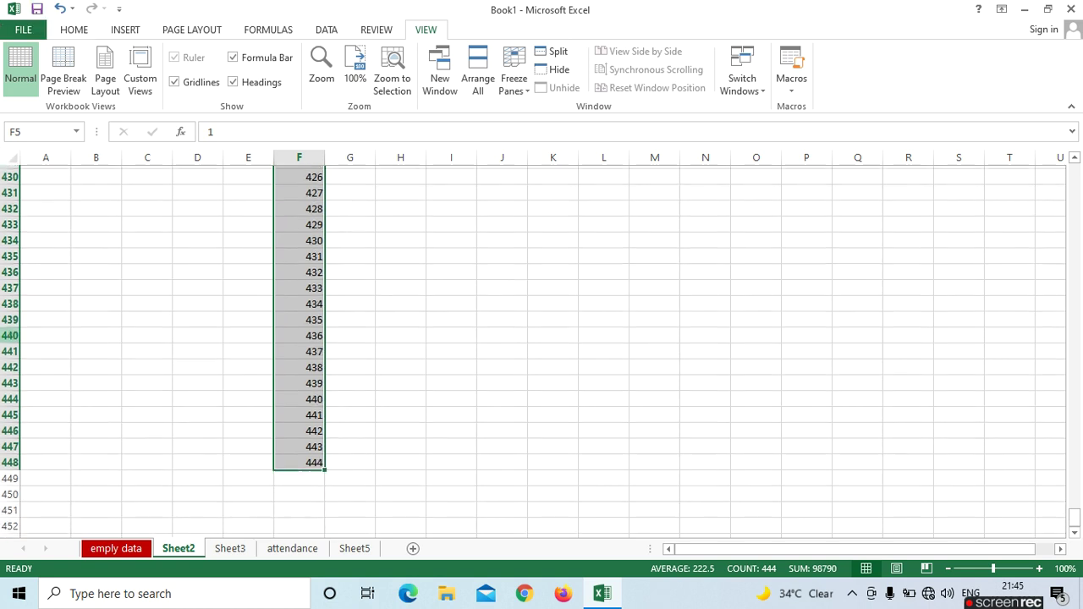
{"action": "scroll", "coordinate": [19, 258], "scroll_direction": "up", "scroll_amount": 8}
{"action": "scroll", "coordinate": [20, 258], "scroll_direction": "up", "scroll_amount": 9}
{"action": "scroll", "coordinate": [20, 258], "scroll_direction": "up", "scroll_amount": 6}
{"action": "left_click", "coordinate": [556, 315]}
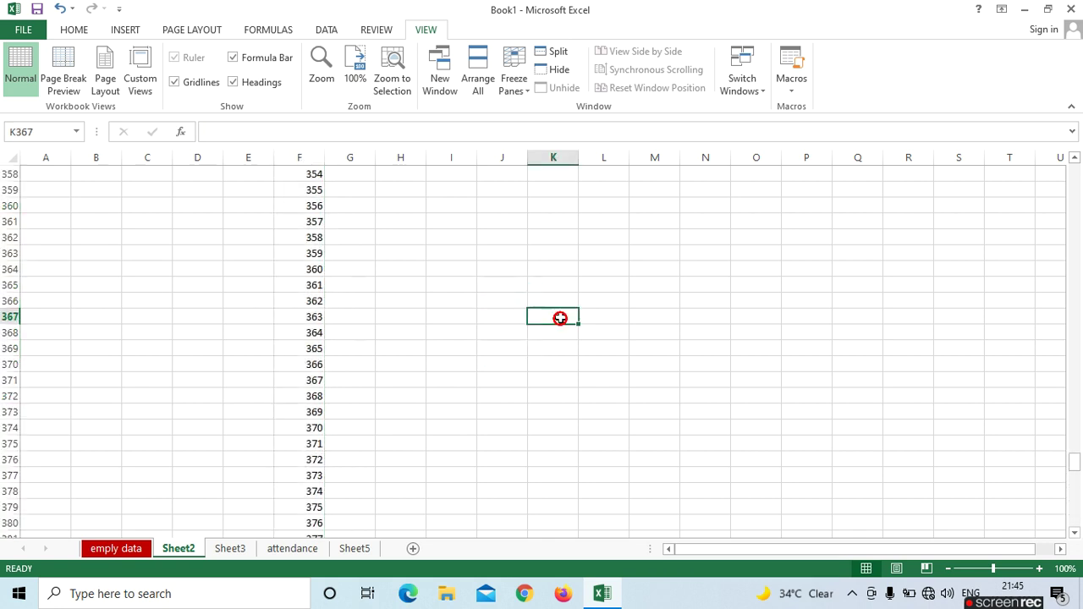
{"action": "scroll", "coordinate": [559, 316], "scroll_direction": "up", "scroll_amount": 19}
{"action": "scroll", "coordinate": [559, 317], "scroll_direction": "up", "scroll_amount": 10}
{"action": "scroll", "coordinate": [541, 253], "scroll_direction": "up", "scroll_amount": 20}
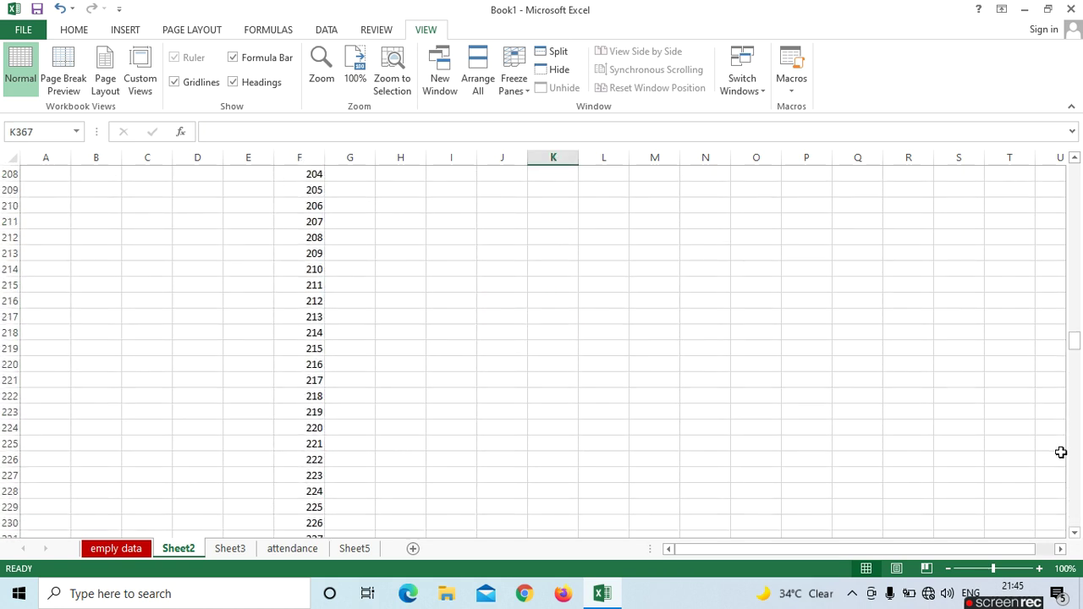
{"action": "left_click_drag", "start_coordinate": [1074, 347], "coordinate": [1071, 101]}
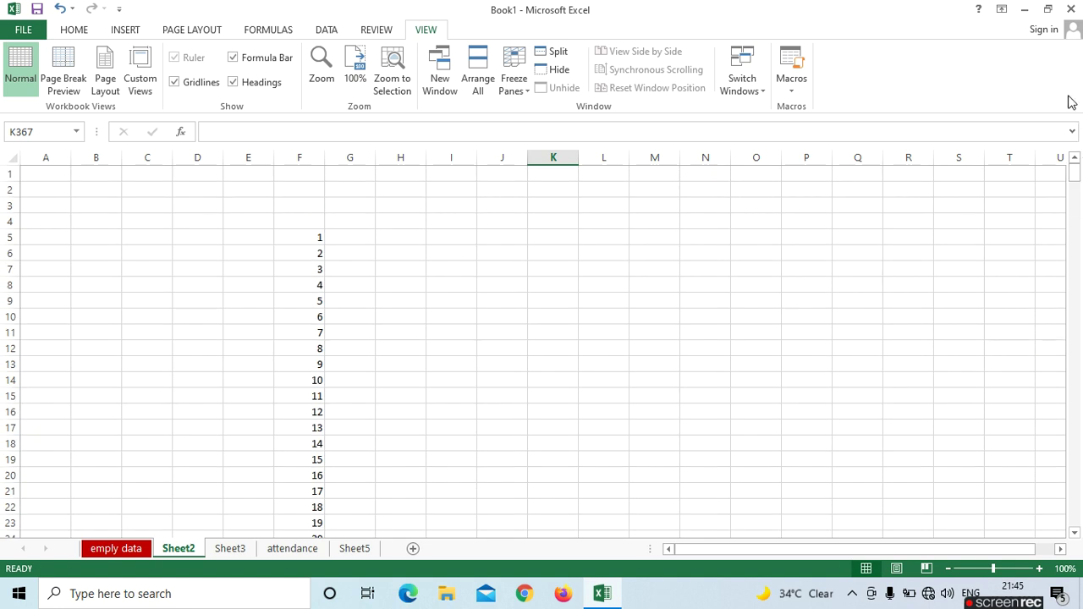
Step: Enter 1, 2, 3 in K5:K7 and extend the column K series to 26 at K30
{"action": "left_click", "coordinate": [576, 243]}
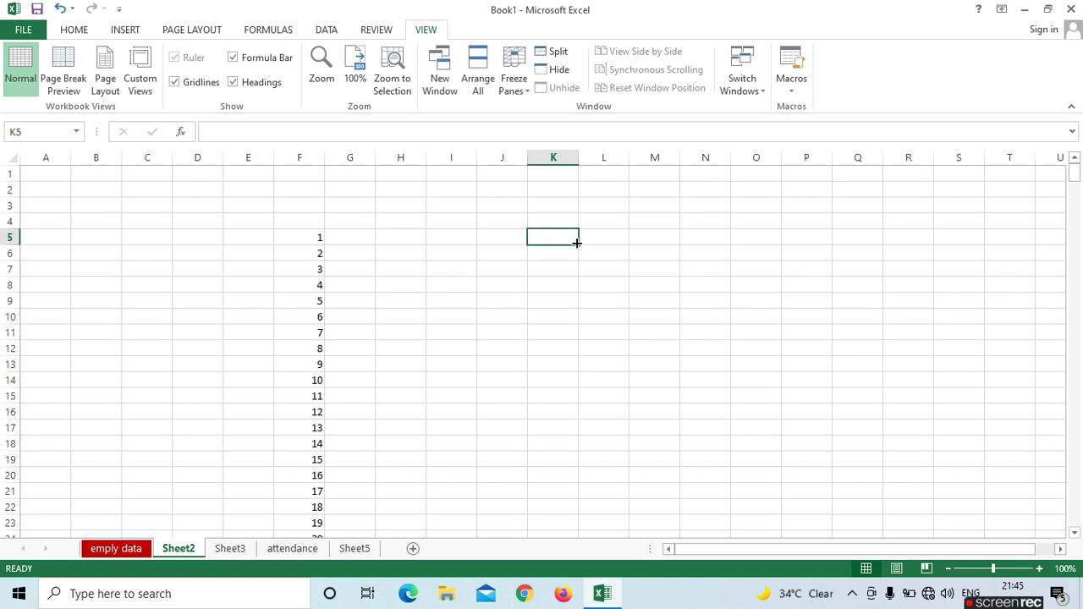
{"action": "type", "text": "1"}
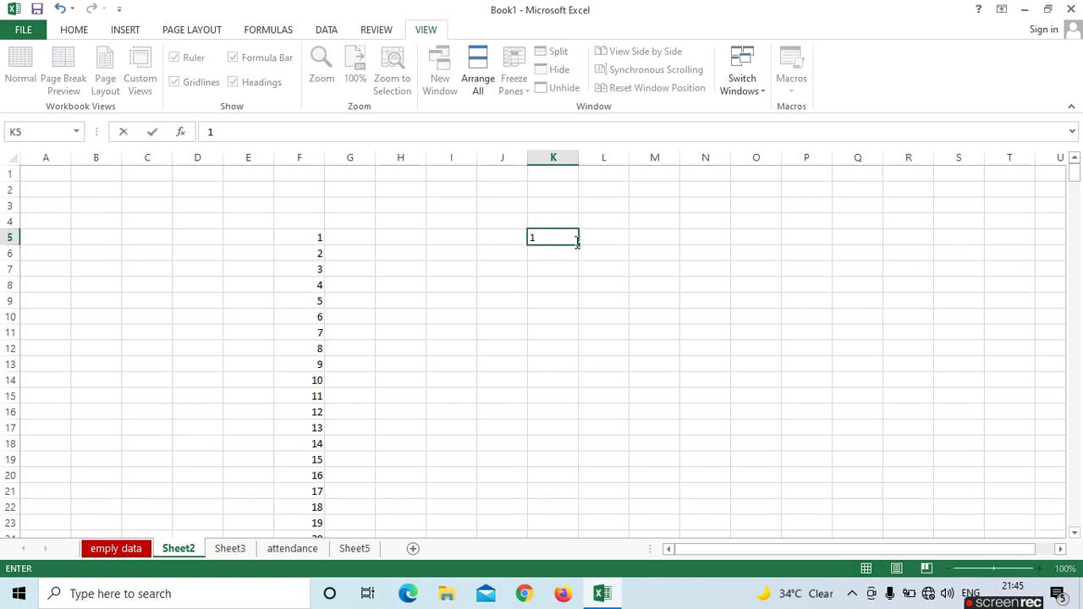
{"action": "key", "text": "Return"}
{"action": "type", "text": "2"}
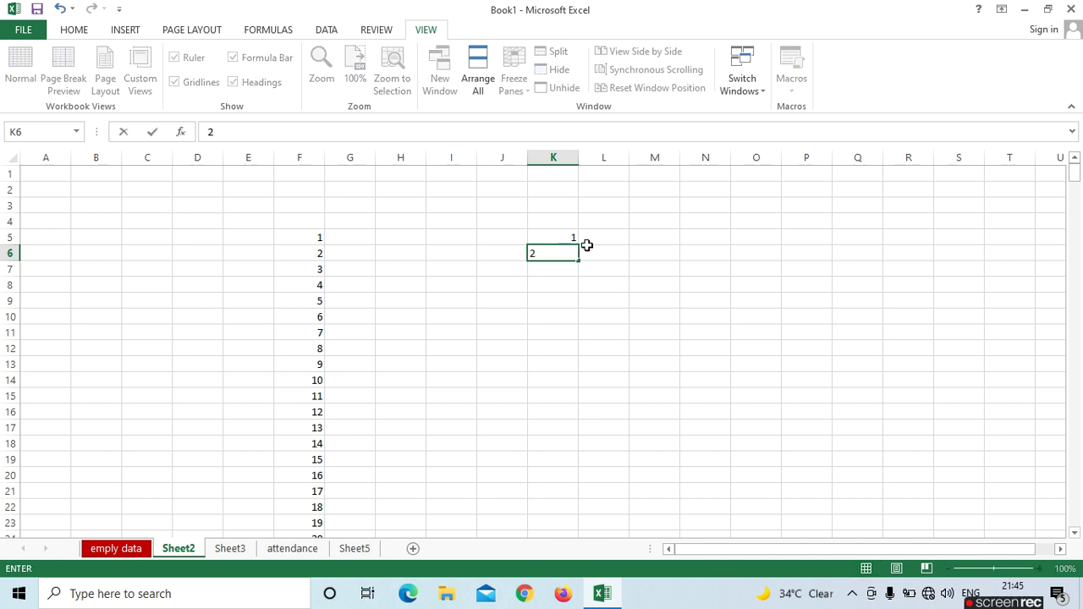
{"action": "left_click", "coordinate": [568, 267]}
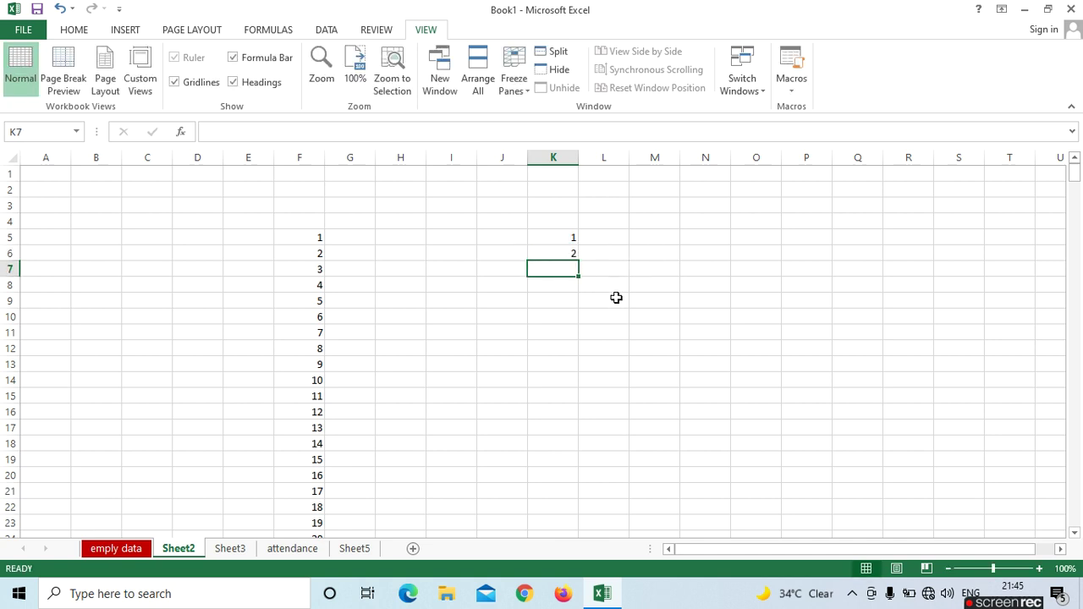
{"action": "type", "text": "3"}
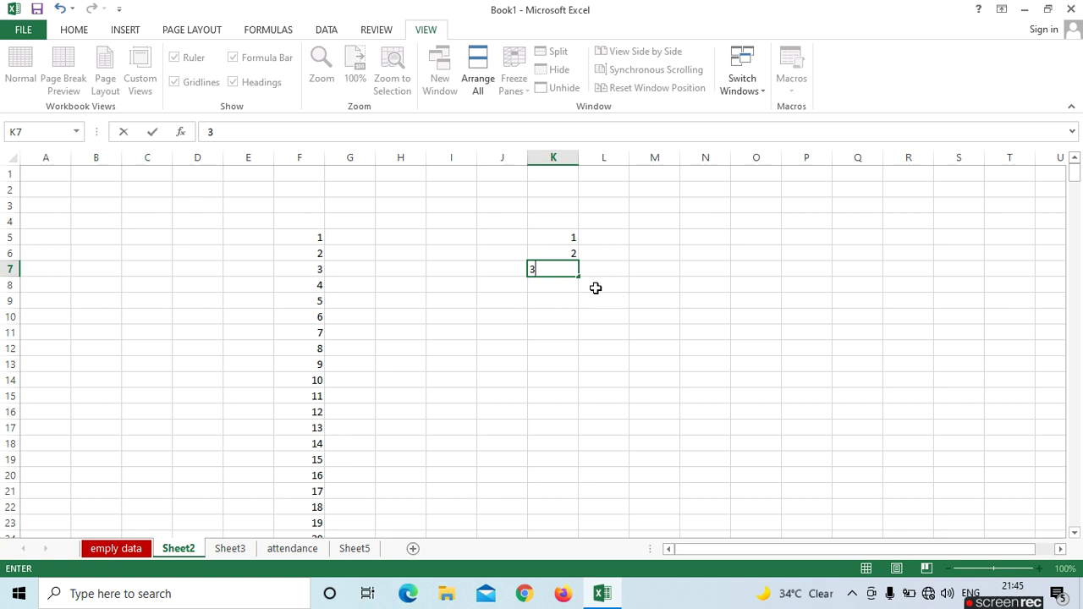
{"action": "left_click", "coordinate": [604, 270]}
{"action": "left_click", "coordinate": [564, 241]}
{"action": "left_click", "coordinate": [553, 254]}
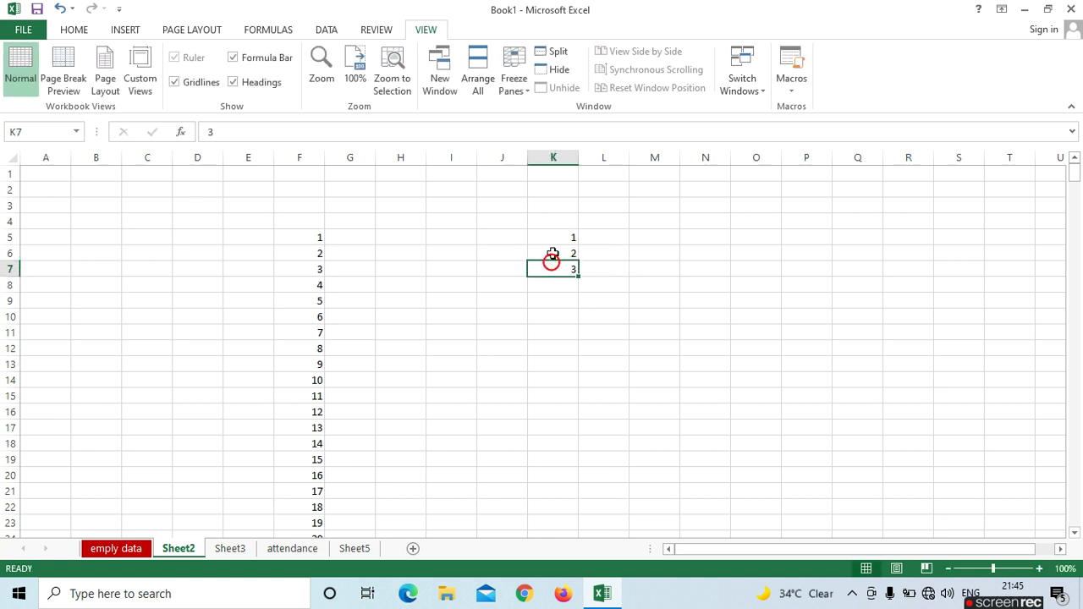
{"action": "mouse_move", "coordinate": [561, 239]}
{"action": "left_mouse_down"}
{"action": "mouse_move", "coordinate": [585, 344]}
{"action": "mouse_move", "coordinate": [574, 563]}
{"action": "left_mouse_up"}
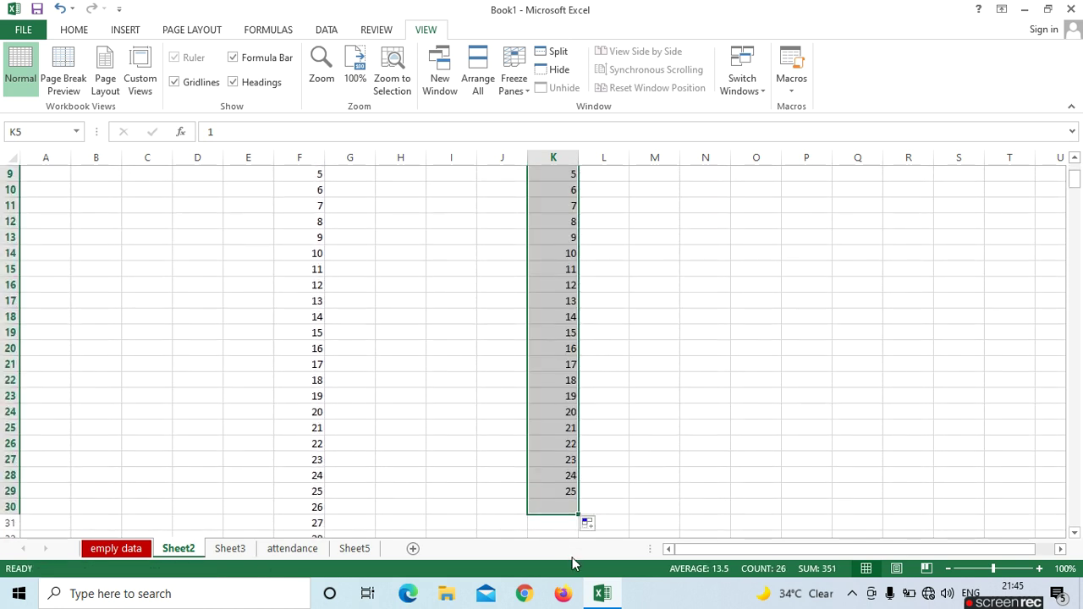
{"action": "scroll", "coordinate": [713, 423], "scroll_direction": "up", "scroll_amount": 3}
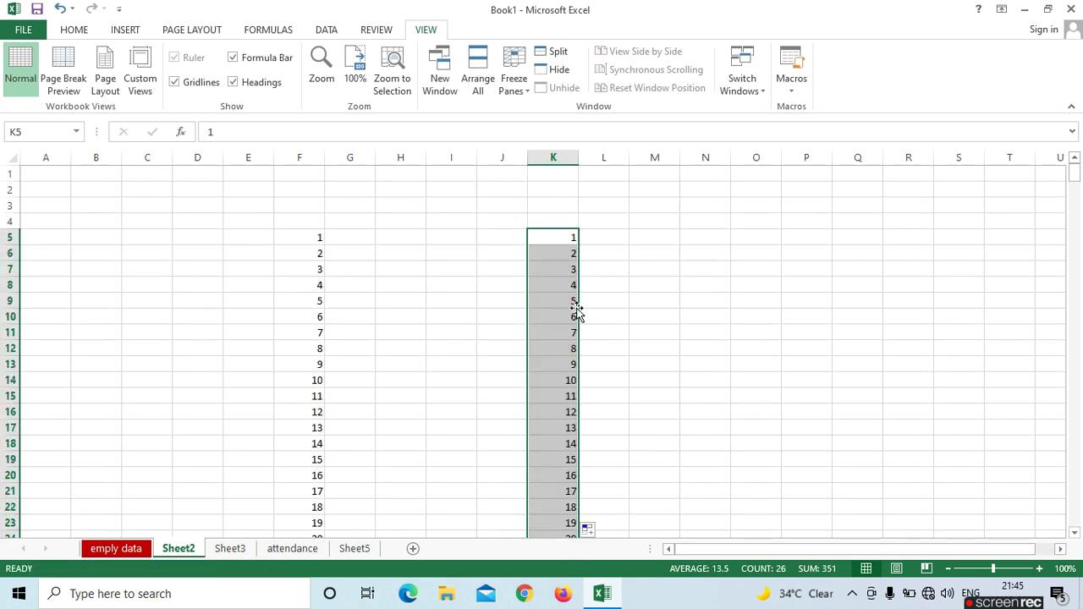
{"action": "left_click", "coordinate": [414, 251]}
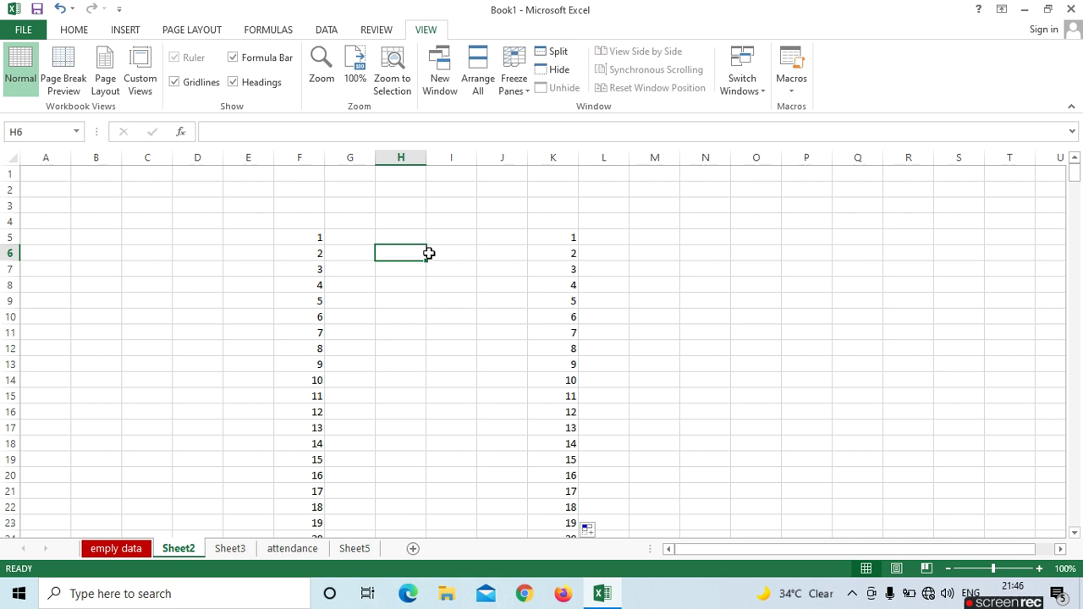
Step: Enter 2 and 4 in H6:H7 and fill the even series down to 52 at H31
{"action": "type", "text": "2"}
{"action": "left_click", "coordinate": [395, 266]}
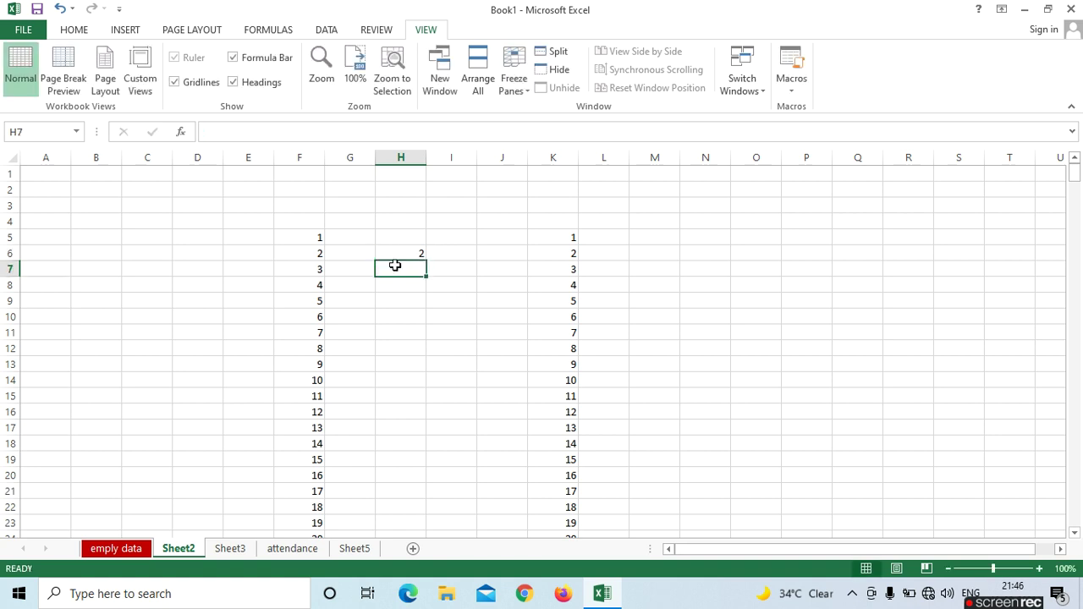
{"action": "type", "text": "4"}
{"action": "left_click", "coordinate": [446, 281]}
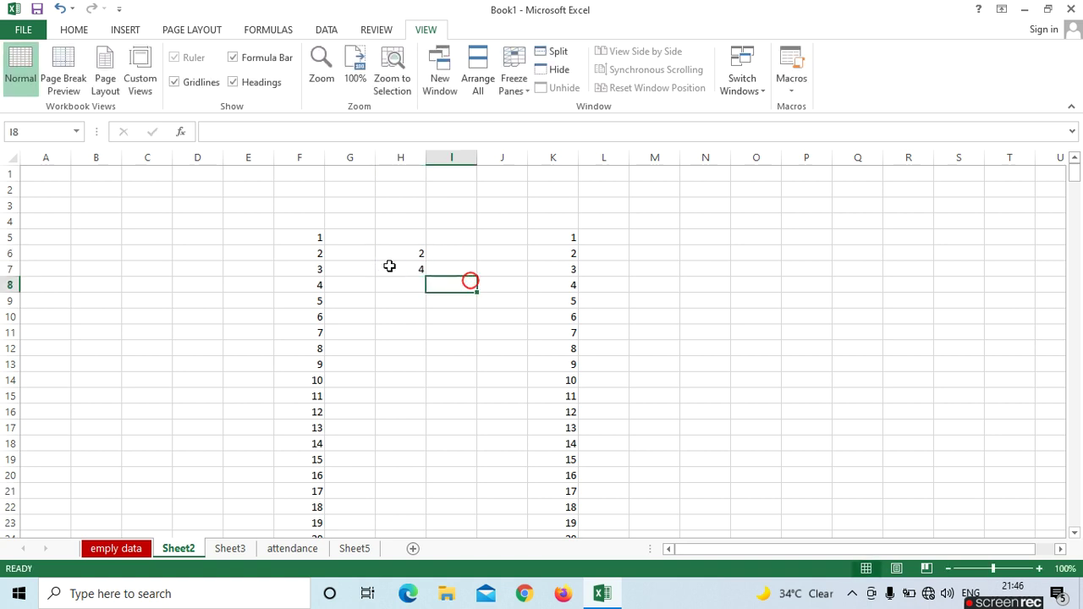
{"action": "left_click_drag", "start_coordinate": [395, 254], "coordinate": [406, 268]}
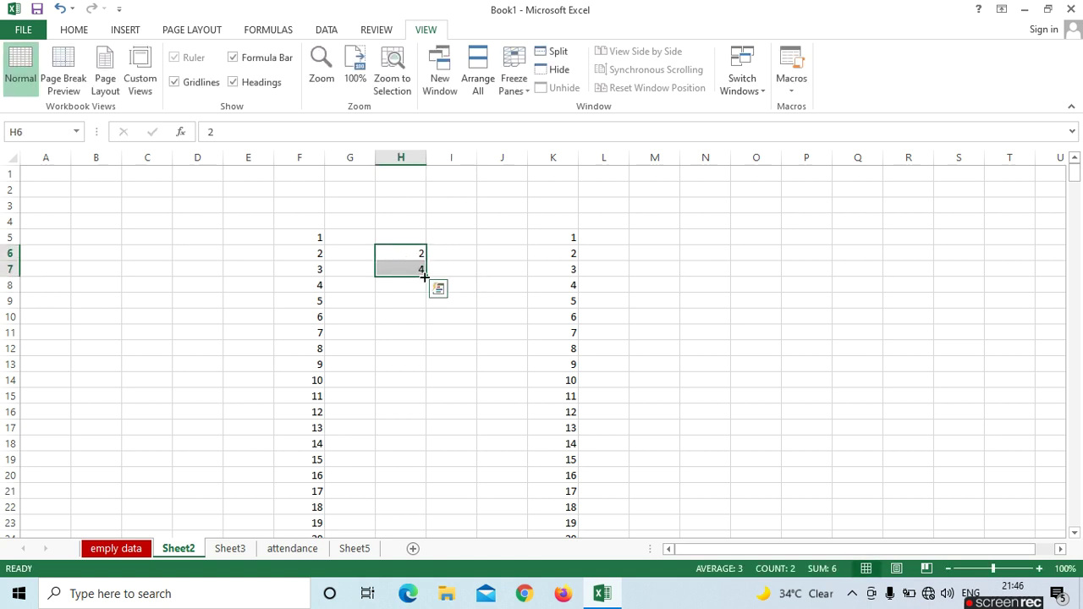
{"action": "left_click_drag", "start_coordinate": [425, 275], "coordinate": [414, 573]}
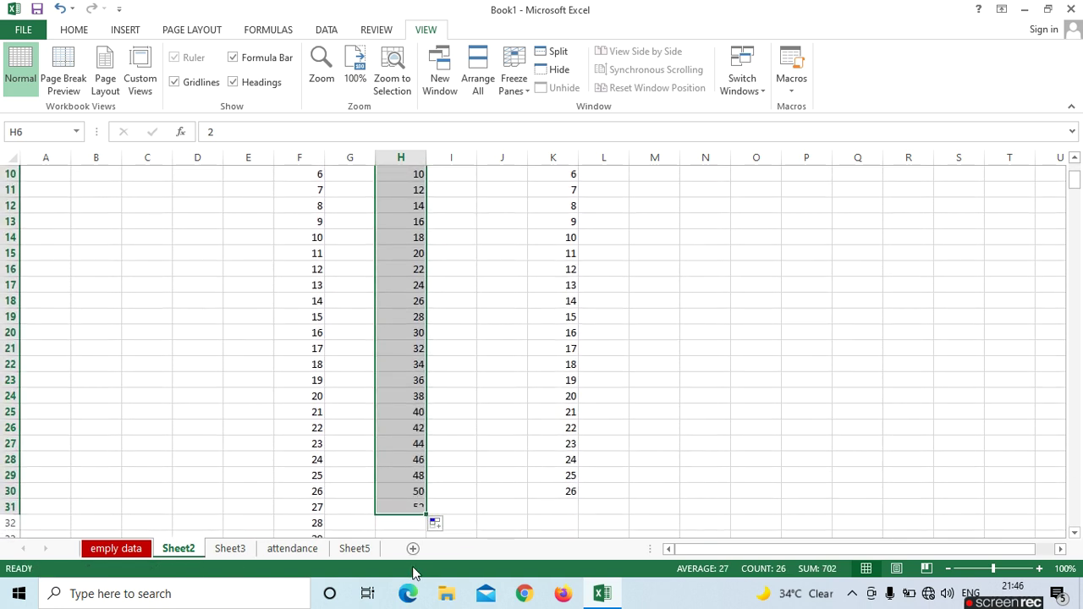
{"action": "scroll", "coordinate": [507, 486], "scroll_direction": "up", "scroll_amount": 3}
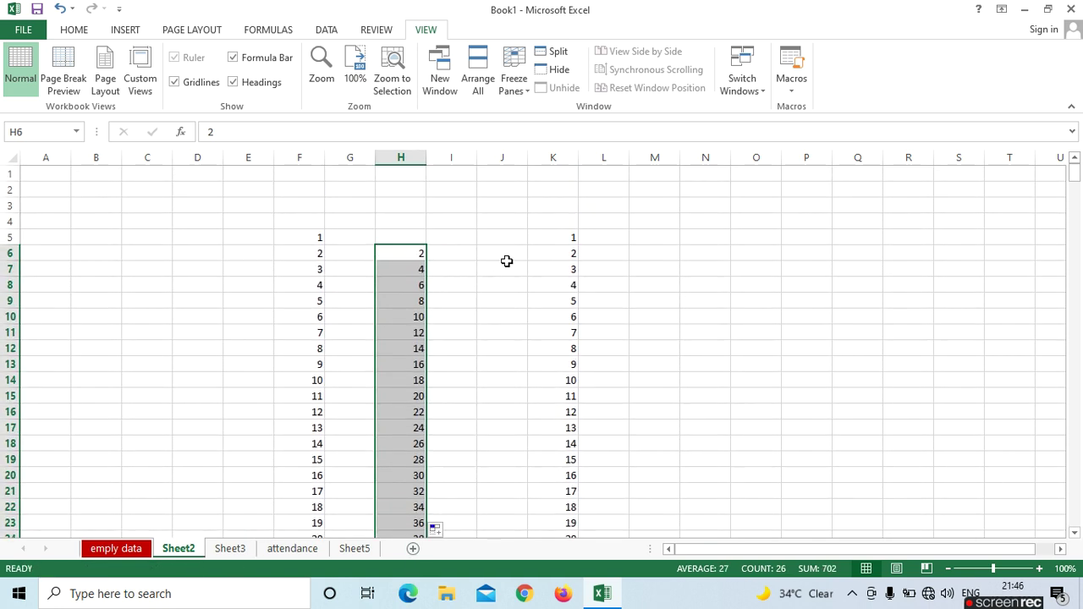
Step: Enter 6 in O6 and 8 in O7, then fill the even series down column O
{"action": "left_click", "coordinate": [769, 253]}
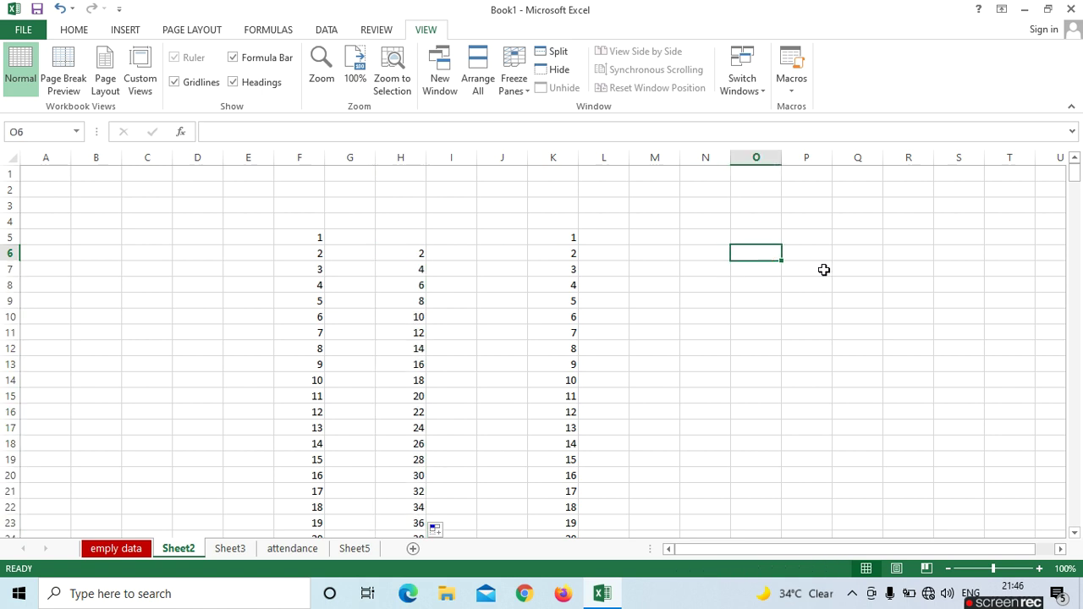
{"action": "type", "text": "6"}
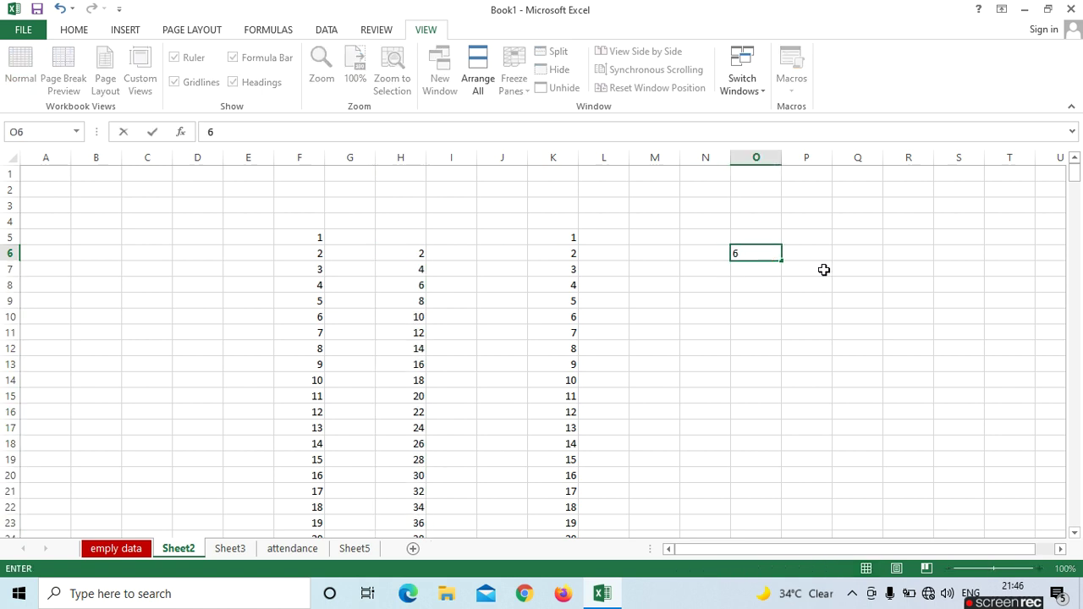
{"action": "key", "text": "Return"}
{"action": "type", "text": "8"}
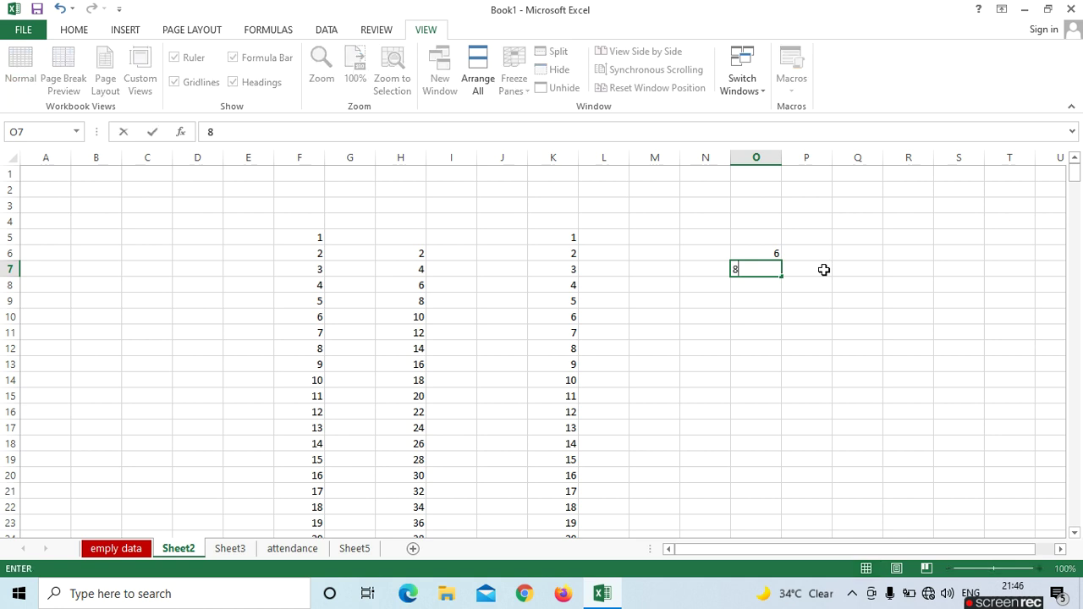
{"action": "left_click", "coordinate": [799, 269]}
{"action": "mouse_move", "coordinate": [768, 253]}
{"action": "left_mouse_down"}
{"action": "mouse_move", "coordinate": [794, 533]}
{"action": "mouse_move", "coordinate": [780, 553]}
{"action": "left_mouse_up"}
{"action": "scroll", "coordinate": [831, 506], "scroll_direction": "up", "scroll_amount": 3}
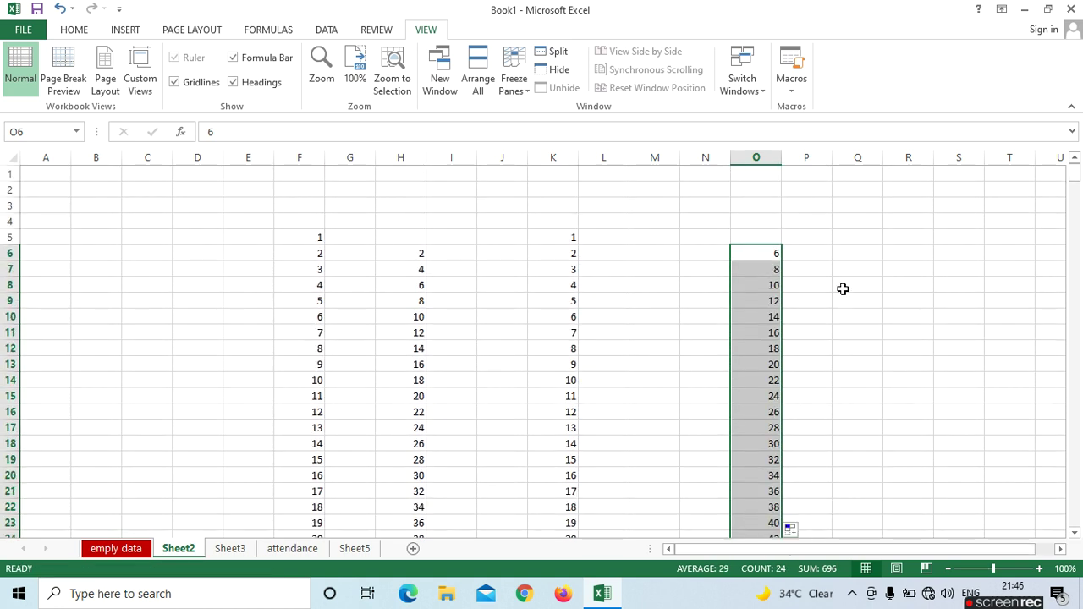
{"action": "left_click", "coordinate": [913, 317]}
{"action": "left_click", "coordinate": [858, 256]}
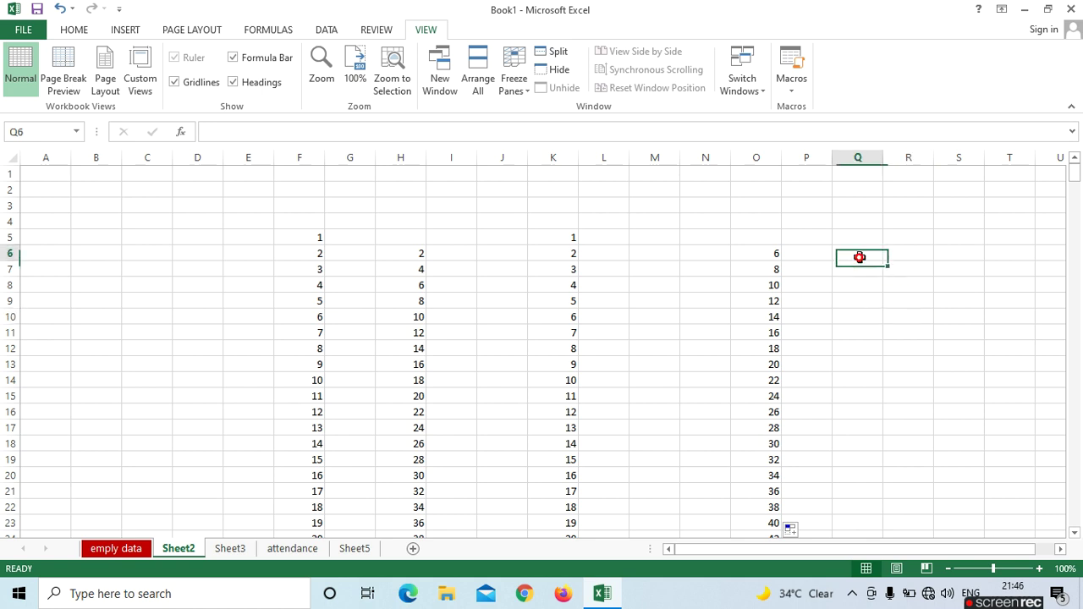
{"action": "left_click", "coordinate": [861, 238]}
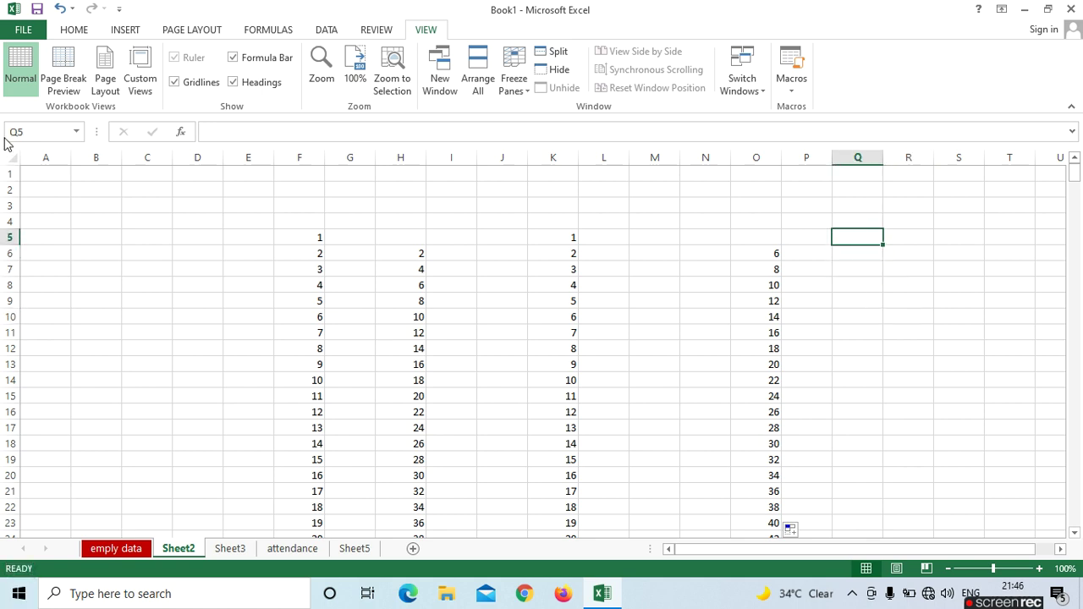
Step: Enter 1 and 3 in M6:M7 and fill odd numbers down to 93 at M52
{"action": "left_click", "coordinate": [665, 253]}
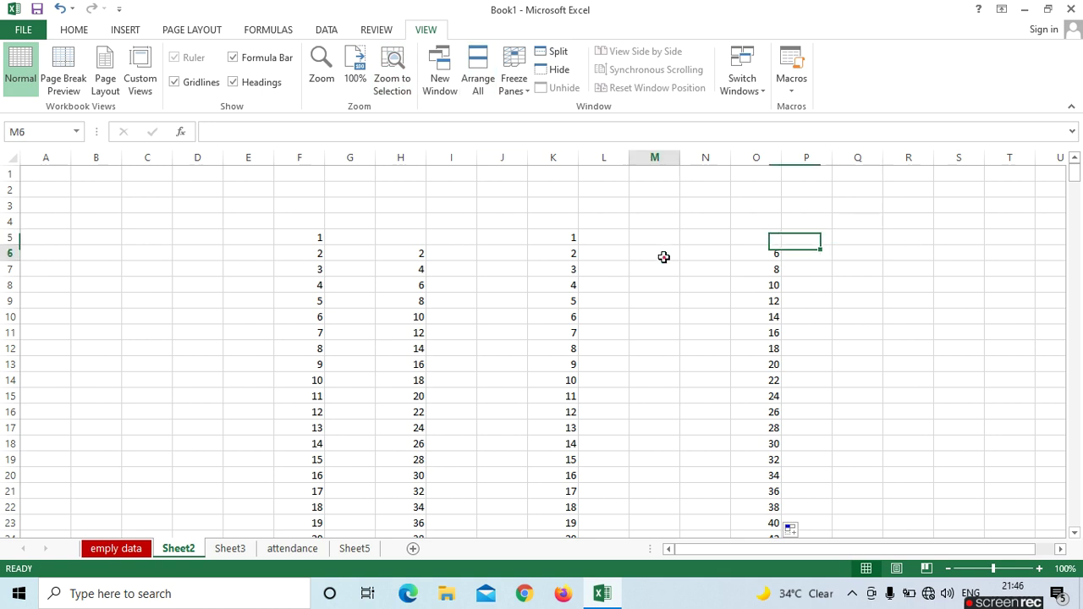
{"action": "type", "text": "1"}
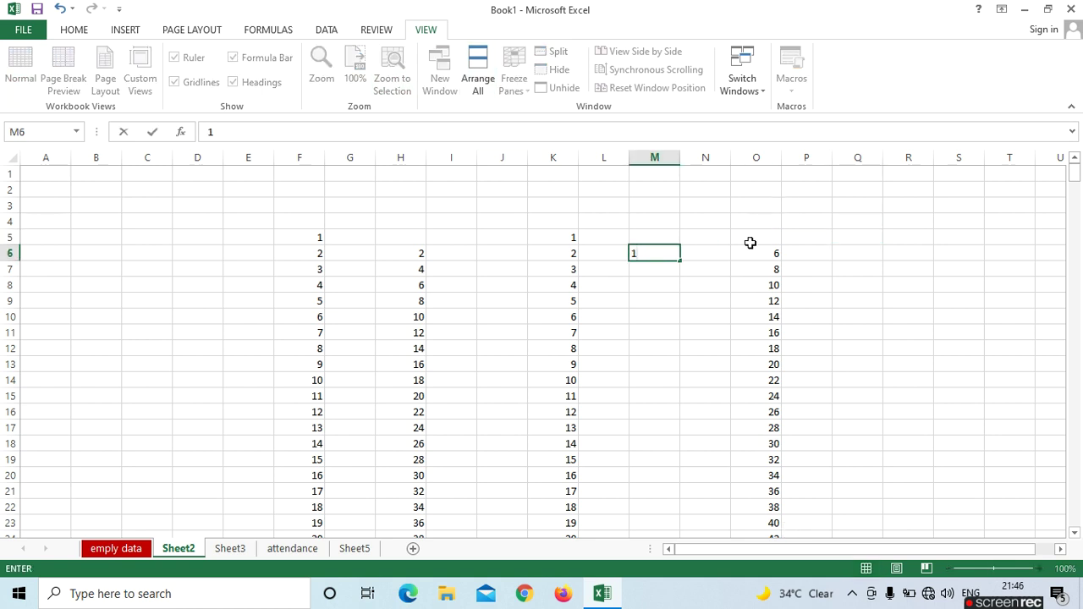
{"action": "left_click", "coordinate": [660, 267]}
{"action": "type", "text": "3"}
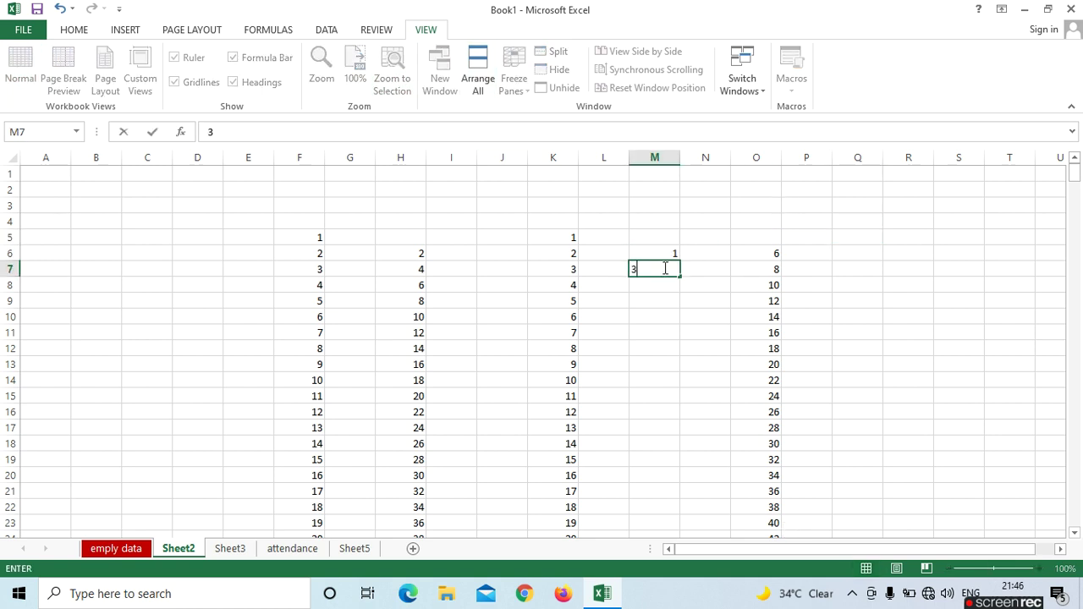
{"action": "left_click", "coordinate": [704, 287]}
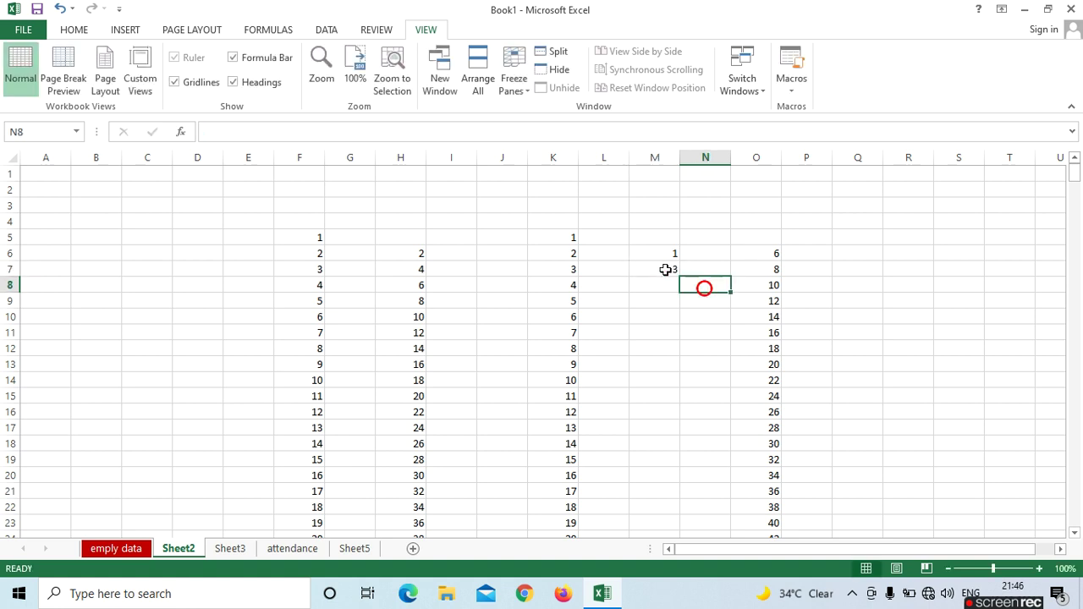
{"action": "left_click", "coordinate": [668, 254]}
{"action": "left_click_drag", "start_coordinate": [667, 255], "coordinate": [667, 566]}
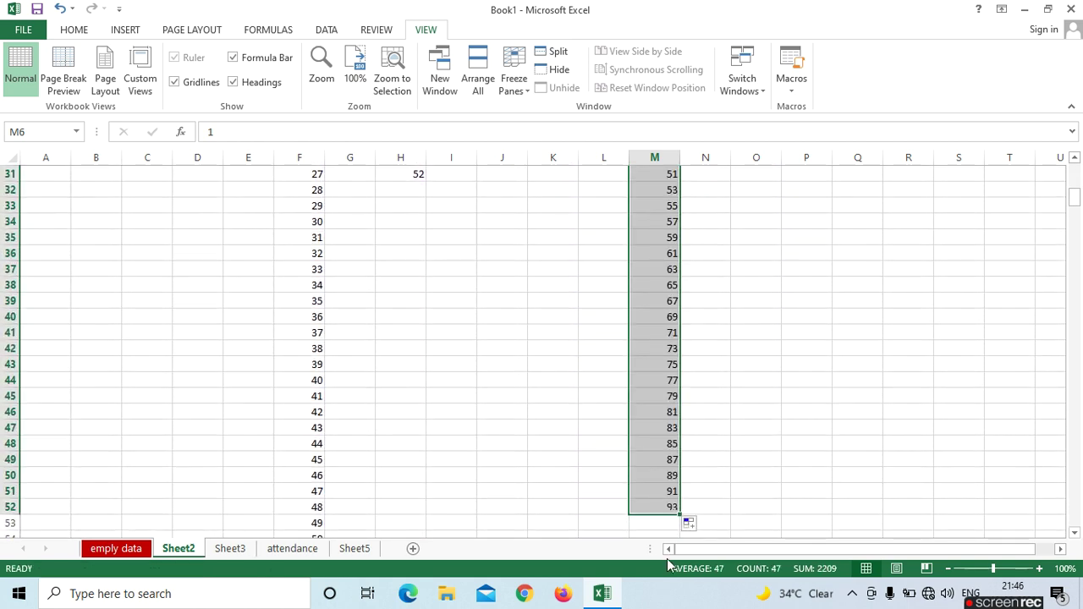
{"action": "scroll", "coordinate": [718, 443], "scroll_direction": "up", "scroll_amount": 5}
{"action": "scroll", "coordinate": [717, 443], "scroll_direction": "up", "scroll_amount": 5}
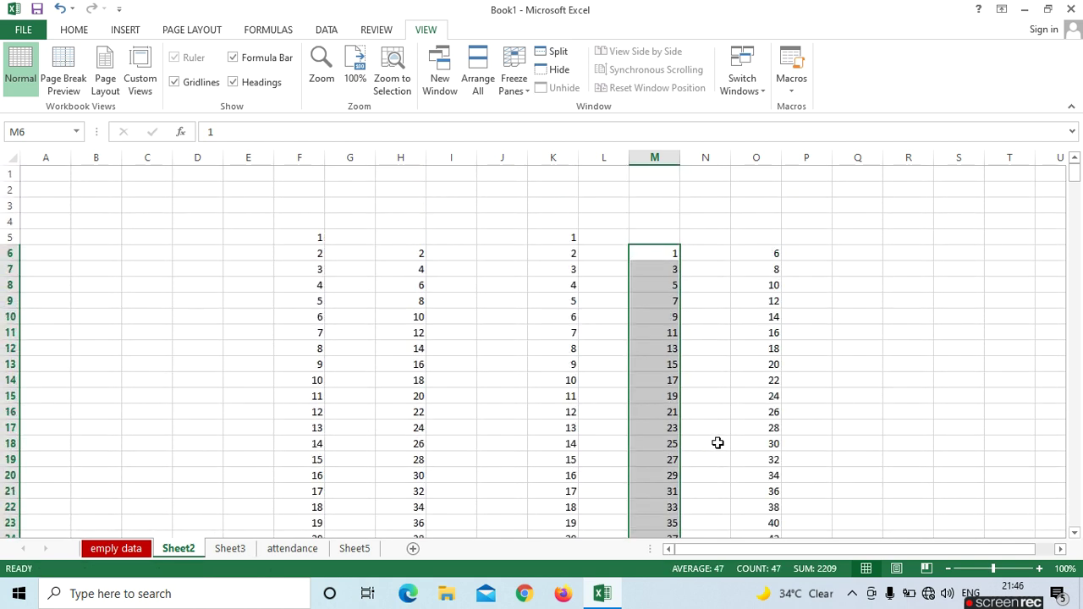
{"action": "left_click", "coordinate": [941, 259]}
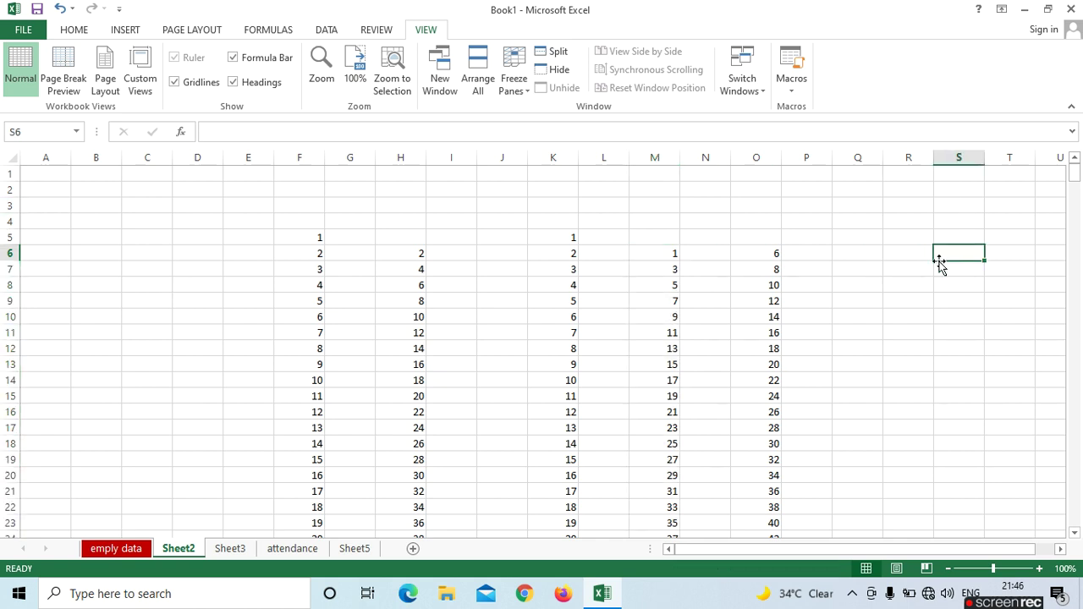
Step: Enter 4 in S6 and fill it down column S to S21, then return to the sheet top
{"action": "type", "text": "4"}
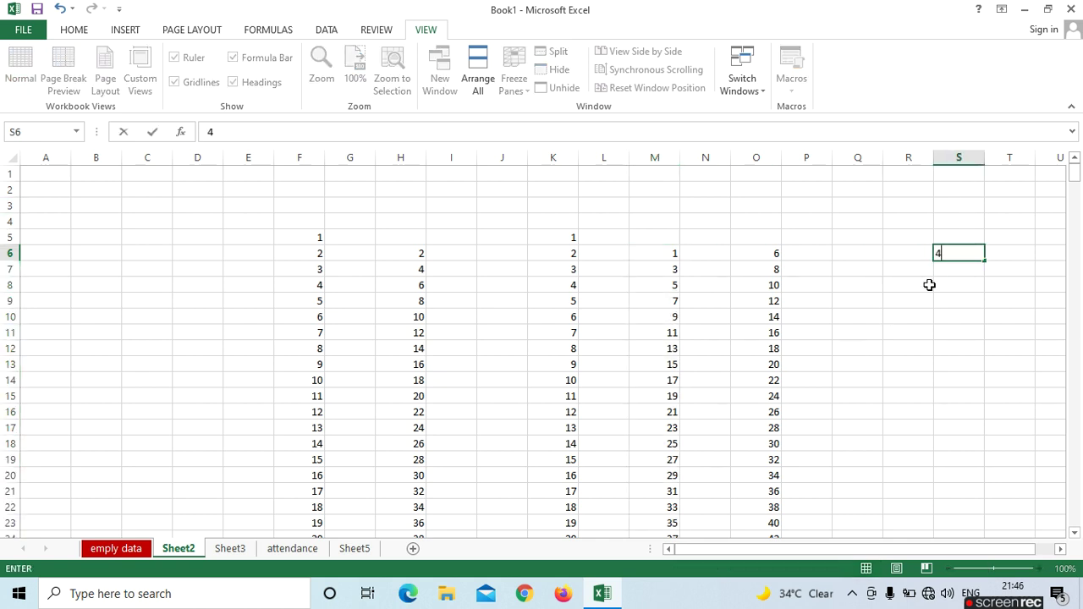
{"action": "left_click", "coordinate": [929, 285]}
{"action": "left_click", "coordinate": [960, 259]}
{"action": "left_click_drag", "start_coordinate": [984, 261], "coordinate": [1032, 493]}
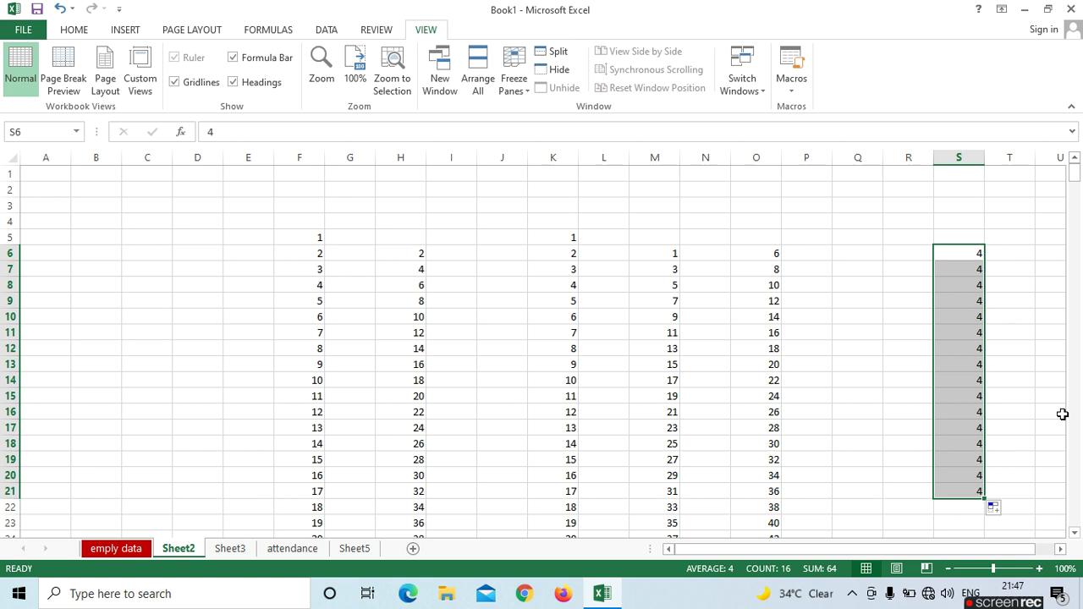
{"action": "left_click_drag", "start_coordinate": [227, 204], "coordinate": [1052, 568]}
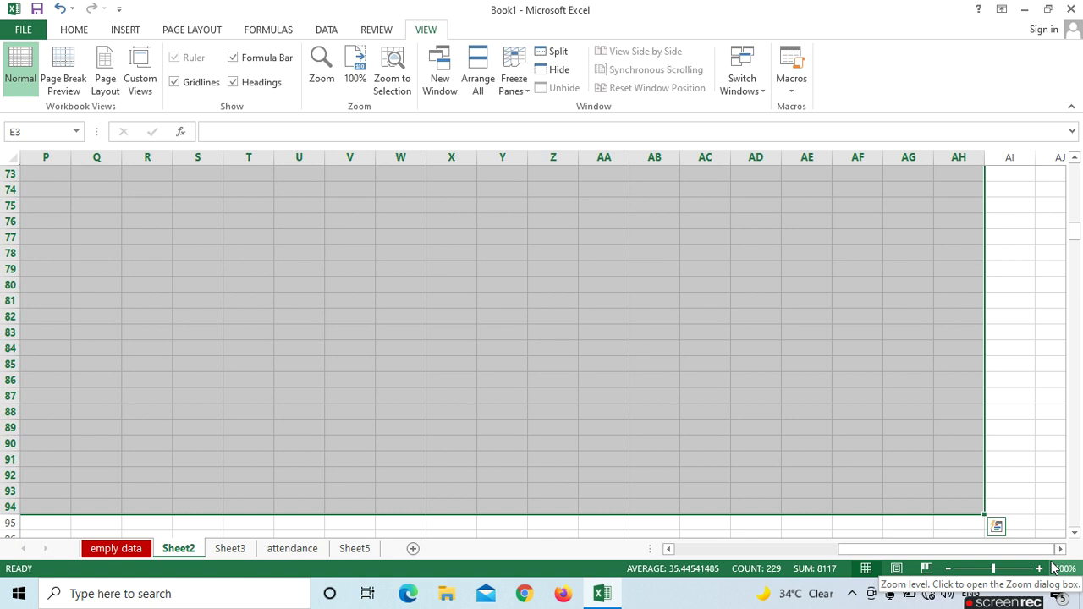
{"action": "key", "text": "ctrl+BackSpace"}
{"action": "left_click", "coordinate": [645, 316]}
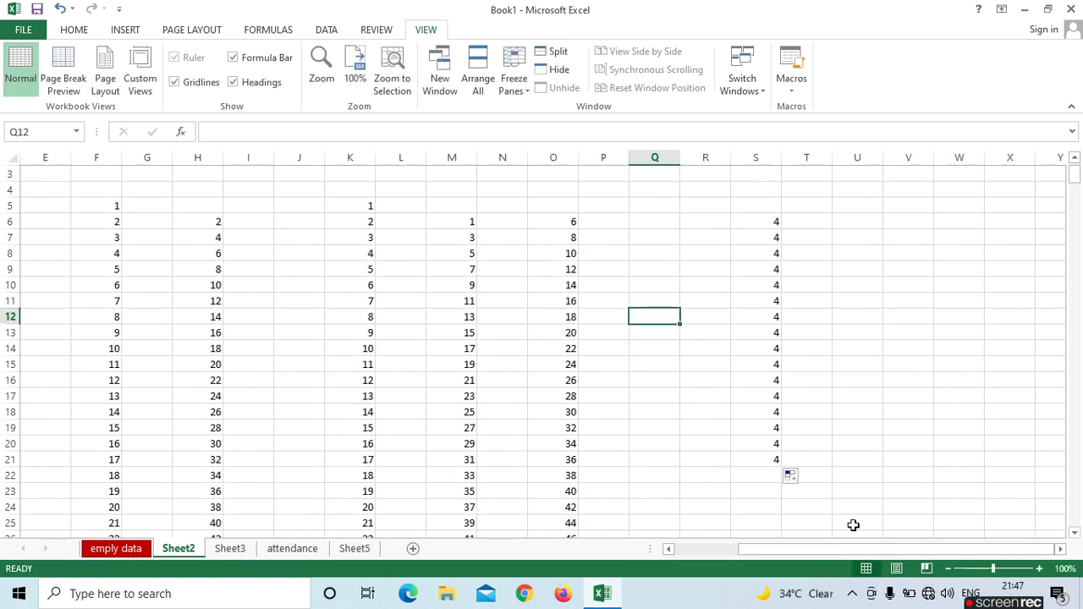
Step: Enter Monday in W13 and fill the weekday names down to W44
{"action": "left_click", "coordinate": [935, 331]}
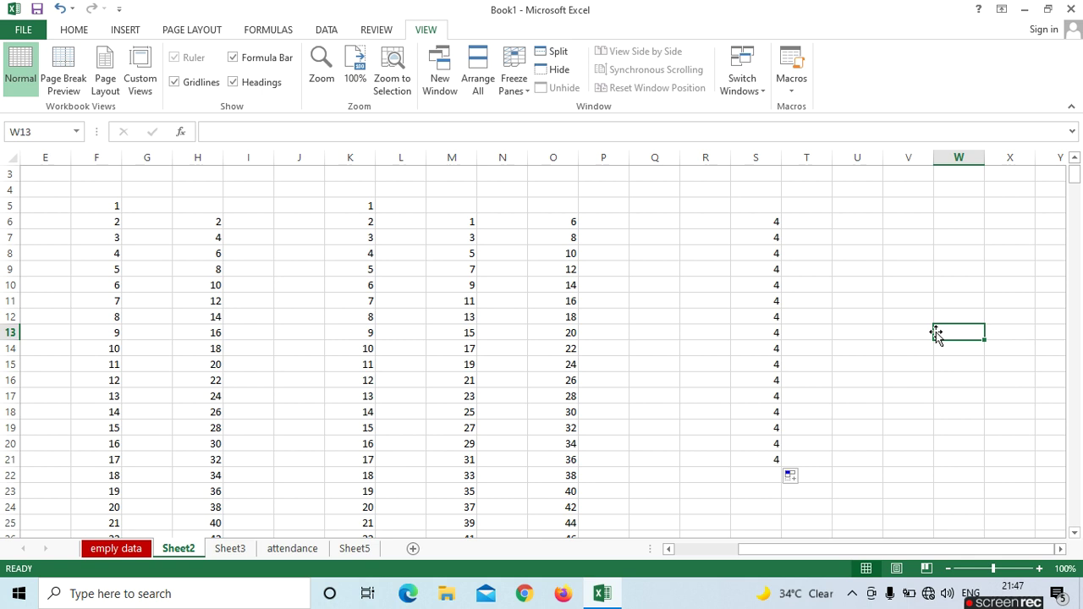
{"action": "type", "text": "monday"}
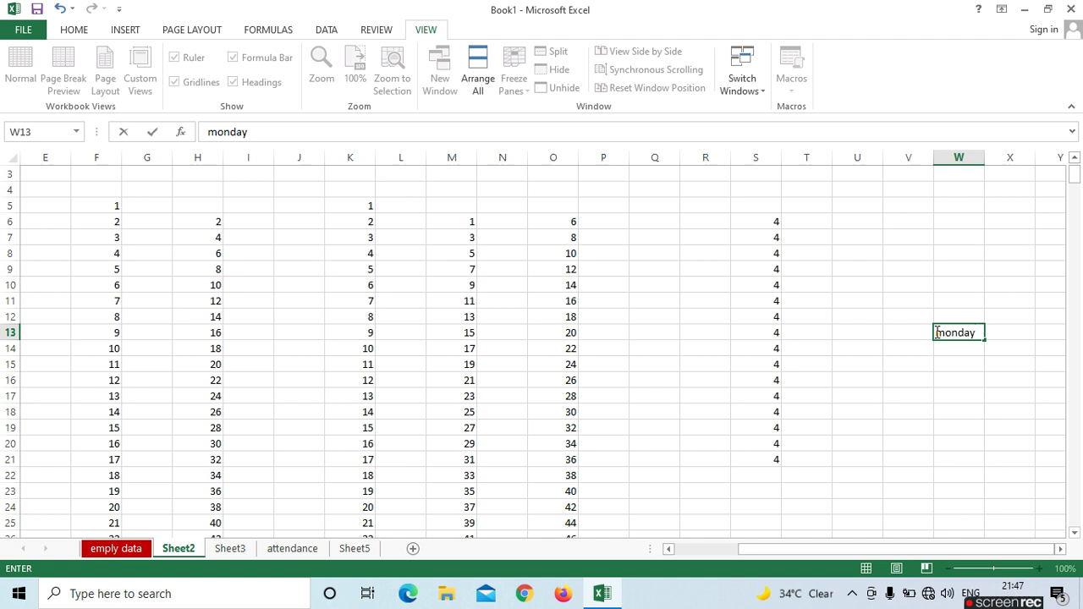
{"action": "scroll", "coordinate": [752, 212], "scroll_direction": "down", "scroll_amount": 1}
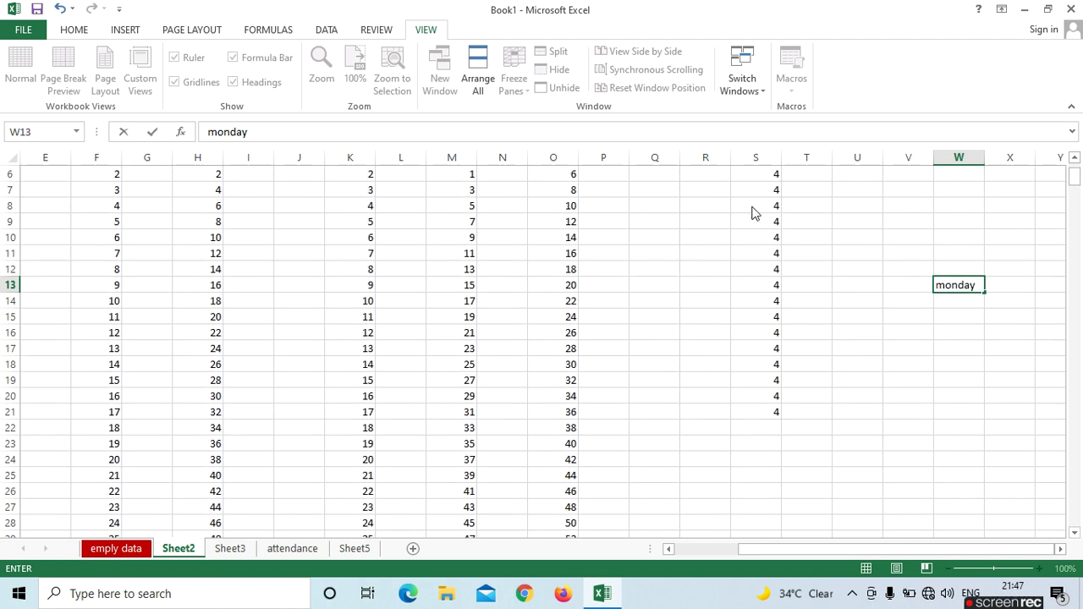
{"action": "left_click", "coordinate": [904, 288]}
{"action": "left_click", "coordinate": [962, 288]}
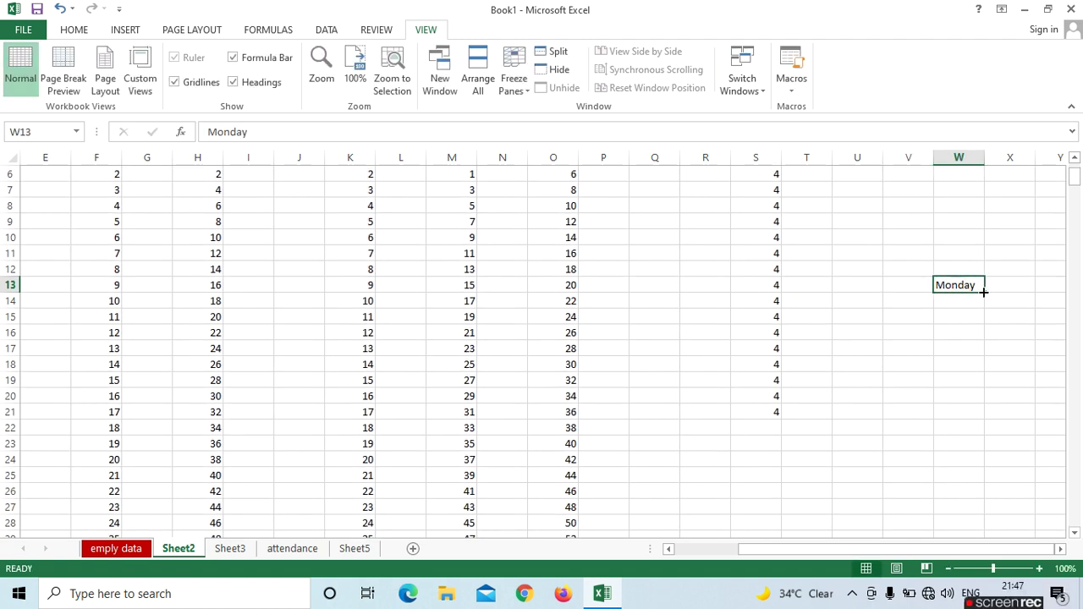
{"action": "left_click_drag", "start_coordinate": [983, 292], "coordinate": [981, 533]}
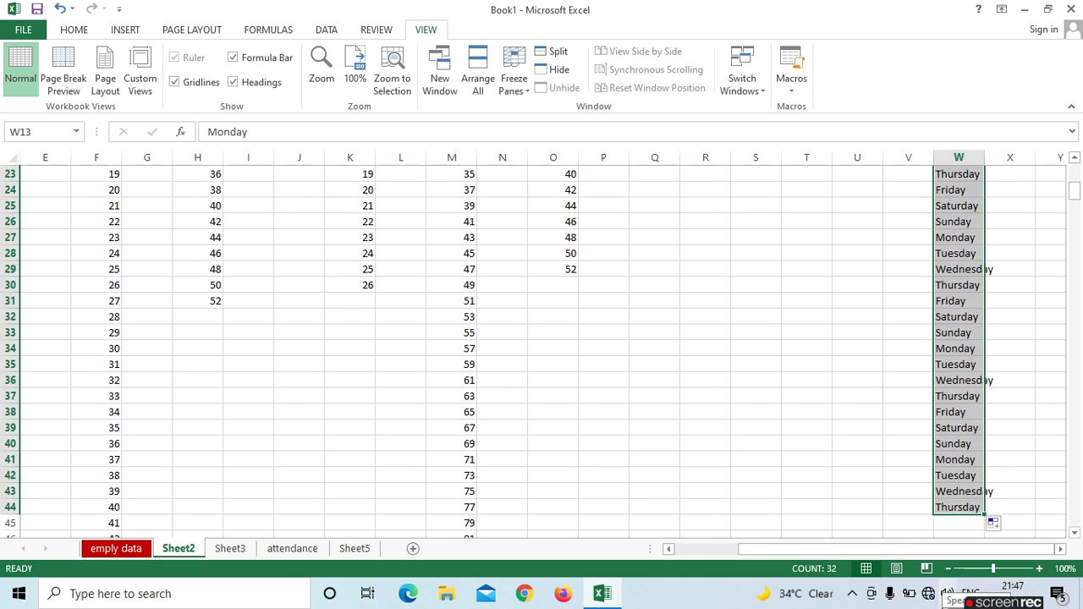
{"action": "scroll", "coordinate": [983, 397], "scroll_direction": "up", "scroll_amount": 3}
{"action": "scroll", "coordinate": [984, 398], "scroll_direction": "up", "scroll_amount": 1}
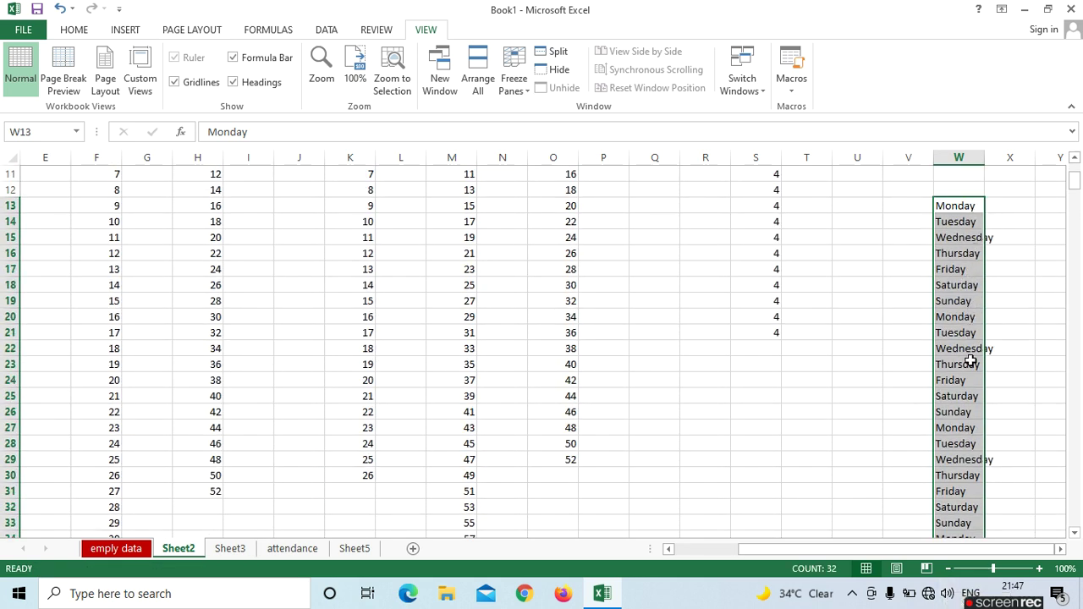
Step: Start typing 'january' into cell U15
{"action": "left_click_drag", "start_coordinate": [852, 236], "coordinate": [855, 269]}
{"action": "left_click", "coordinate": [852, 237]}
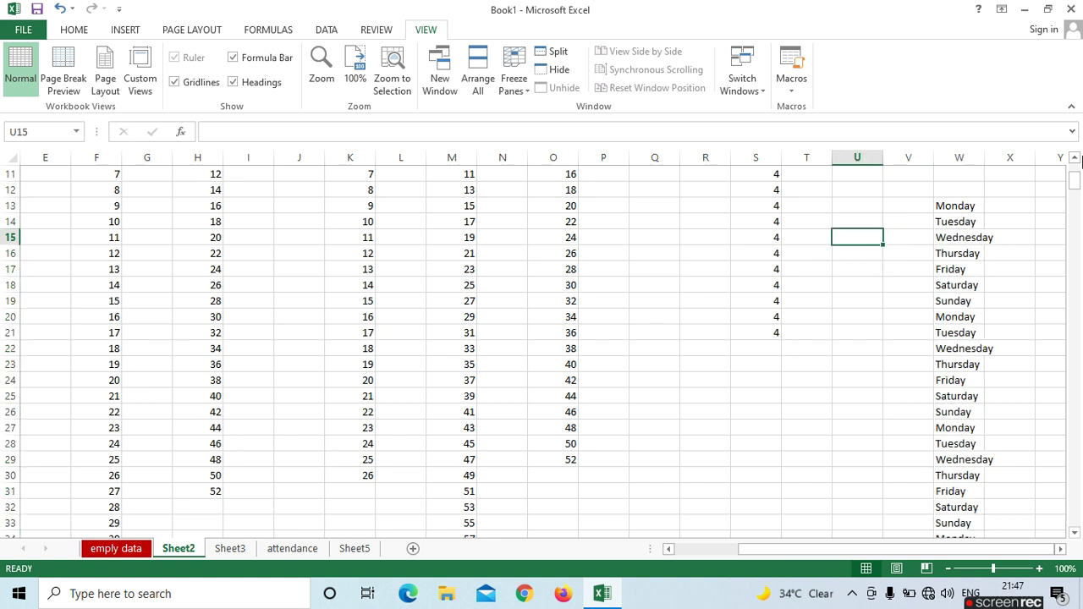
{"action": "type", "text": "january"}
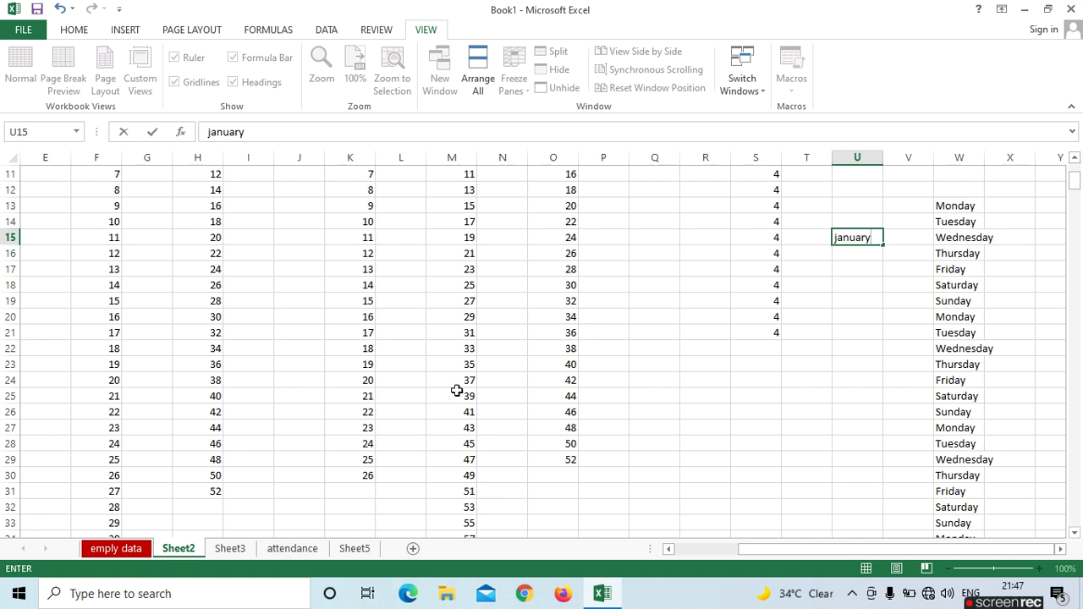
Step: Confirm january in U15 and fill the months down to december in U26
{"action": "left_click", "coordinate": [812, 317]}
{"action": "left_click", "coordinate": [865, 240]}
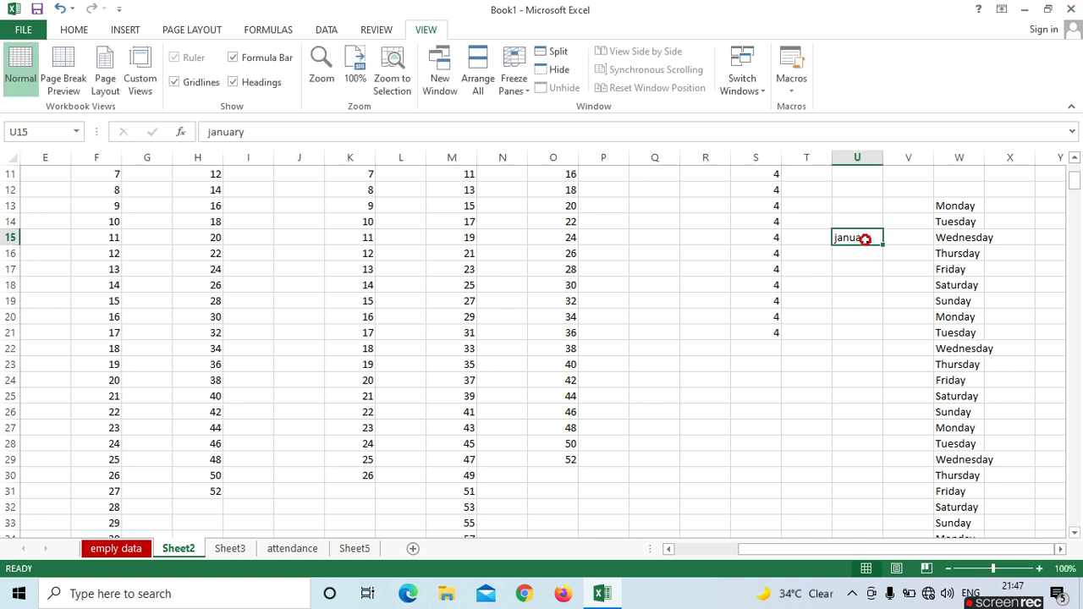
{"action": "left_click_drag", "start_coordinate": [882, 246], "coordinate": [879, 424]}
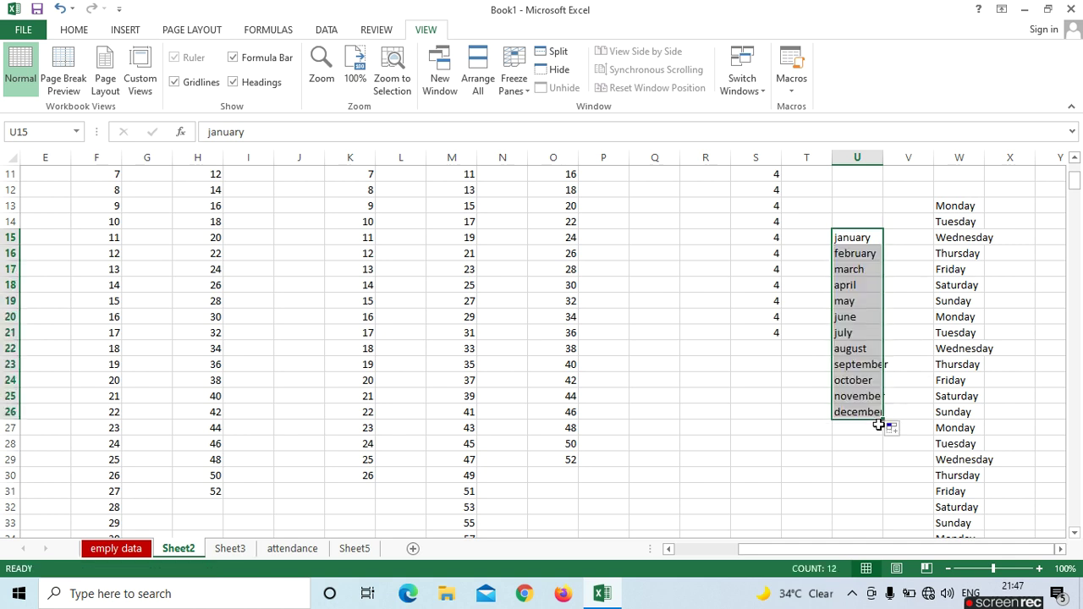
{"action": "scroll", "coordinate": [879, 425], "scroll_direction": "up", "scroll_amount": 1}
{"action": "scroll", "coordinate": [884, 474], "scroll_direction": "up", "scroll_amount": 3}
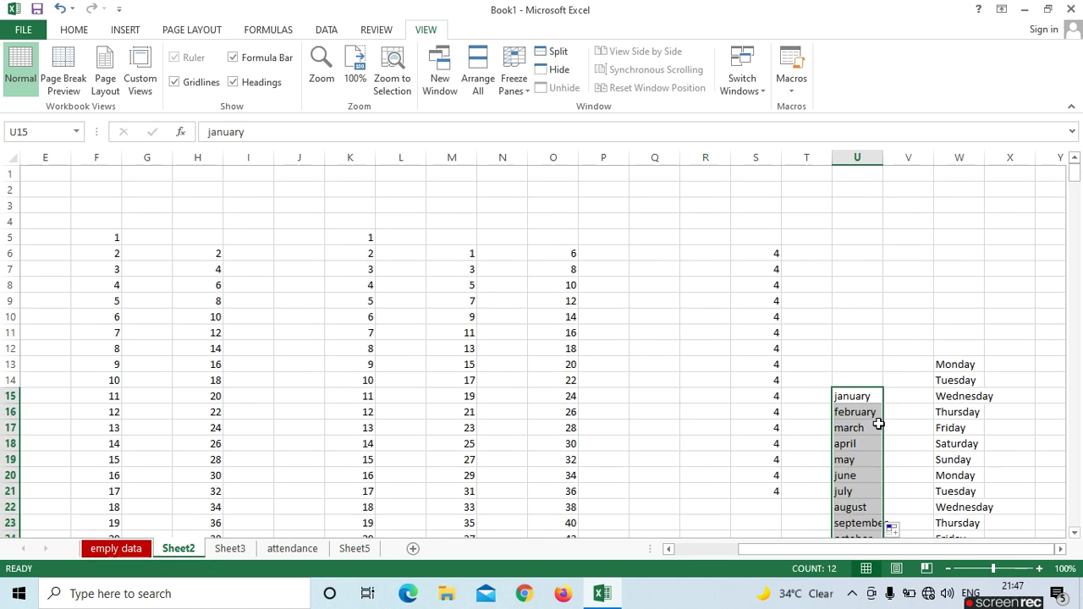
Step: Select the G5:P19 numbers, the weekday names, the months january–july, then the may cell
{"action": "left_click_drag", "start_coordinate": [166, 240], "coordinate": [604, 457]}
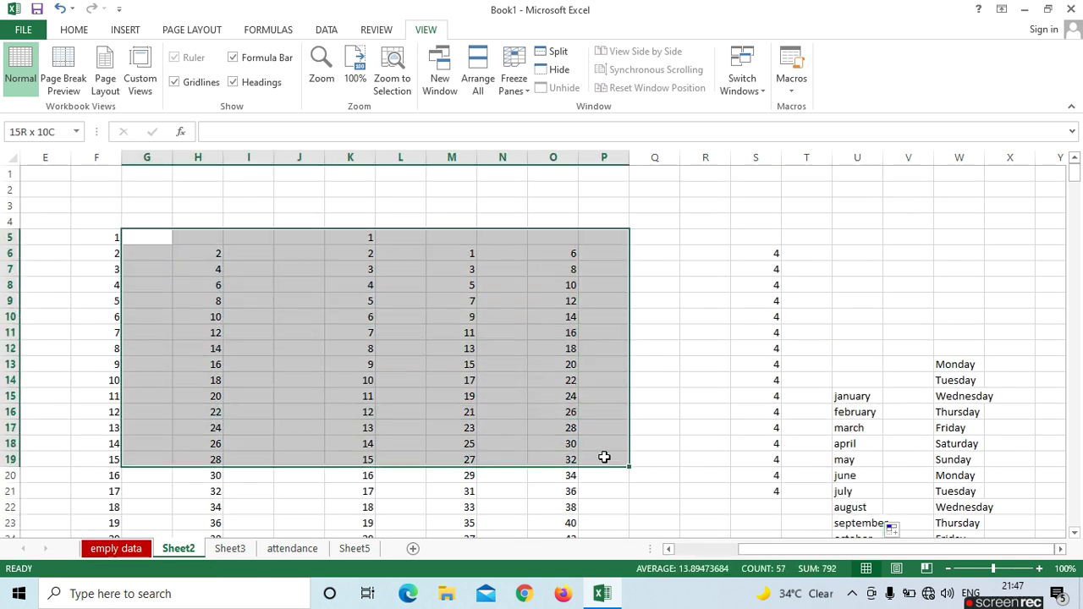
{"action": "left_click_drag", "start_coordinate": [958, 365], "coordinate": [951, 491]}
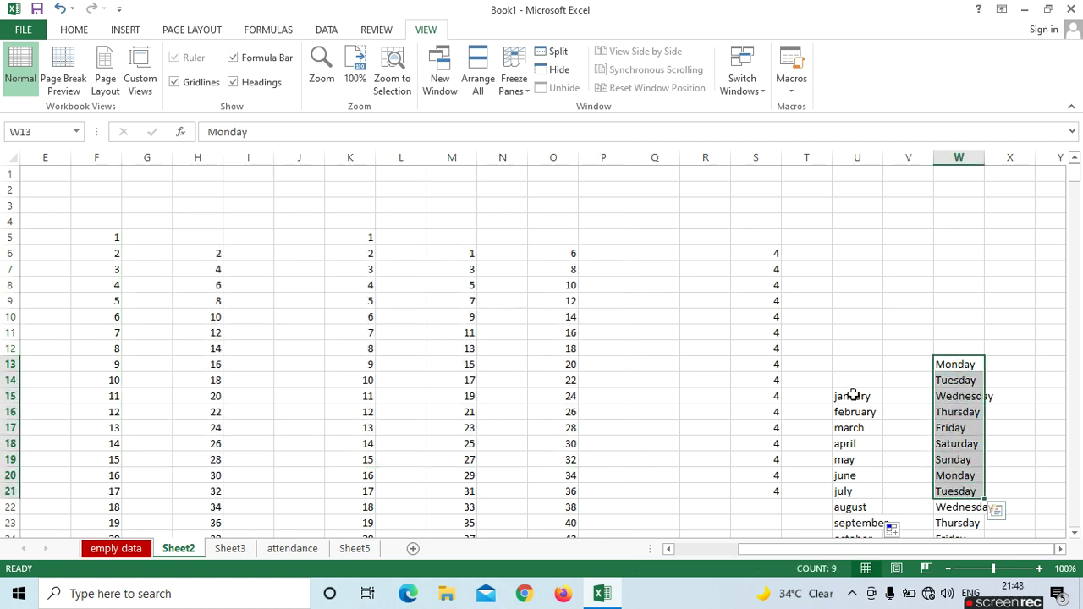
{"action": "mouse_move", "coordinate": [843, 397]}
{"action": "left_mouse_down"}
{"action": "mouse_move", "coordinate": [841, 491]}
{"action": "mouse_move", "coordinate": [859, 537]}
{"action": "left_mouse_up"}
{"action": "scroll", "coordinate": [846, 416], "scroll_direction": "down", "scroll_amount": 1}
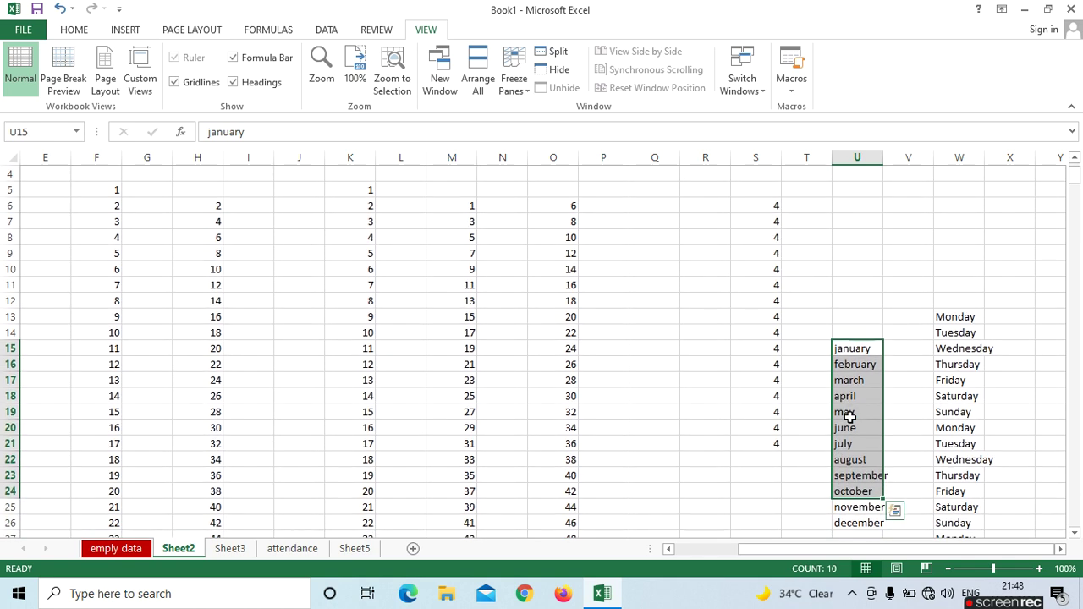
{"action": "left_click", "coordinate": [846, 413]}
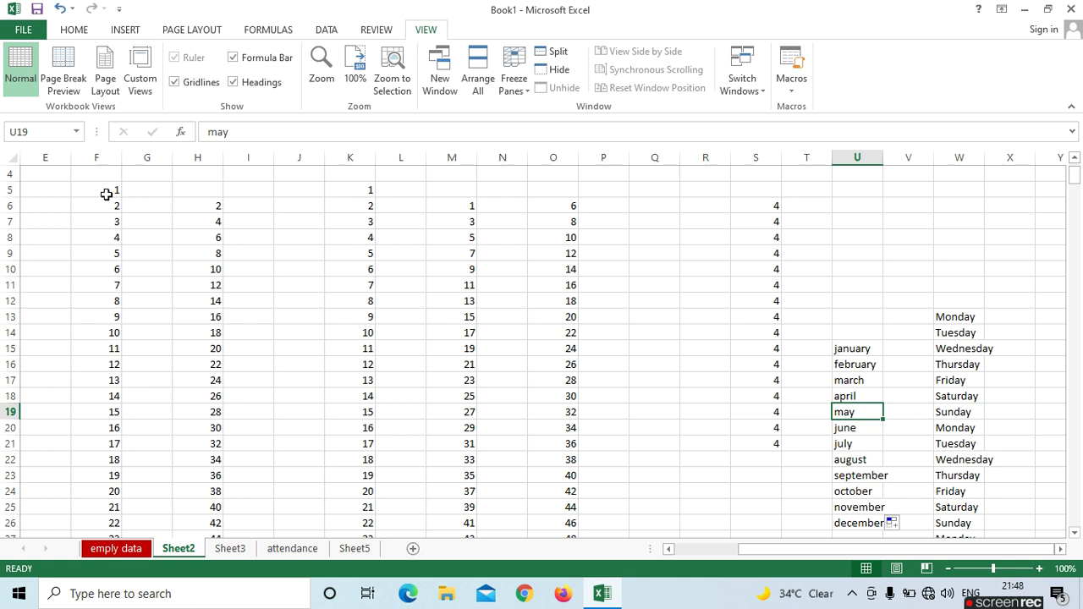
{"action": "left_click_drag", "start_coordinate": [106, 195], "coordinate": [107, 208]}
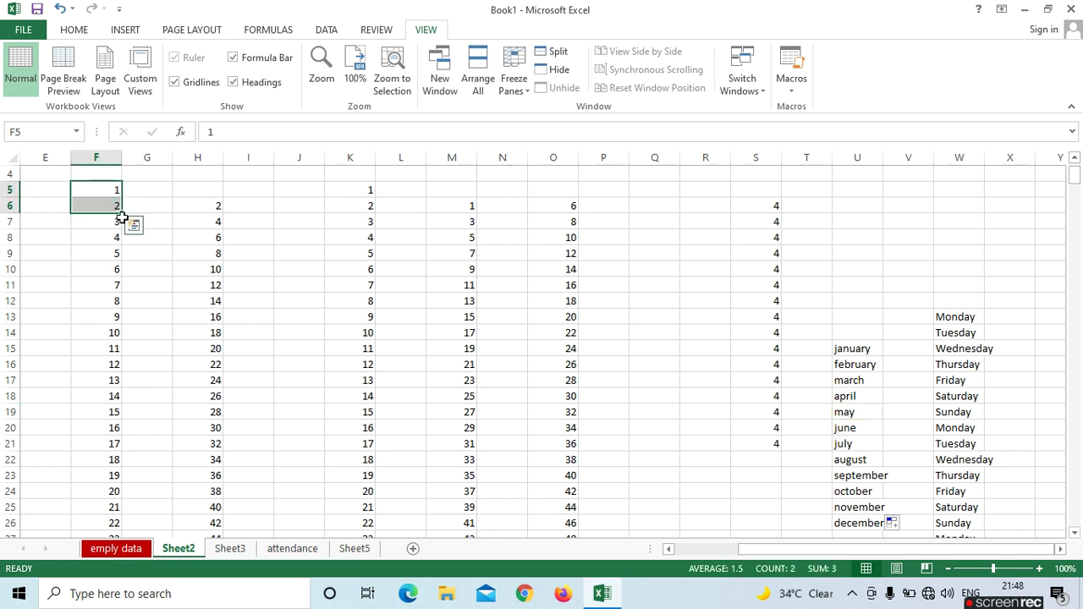
{"action": "left_click", "coordinate": [207, 206]}
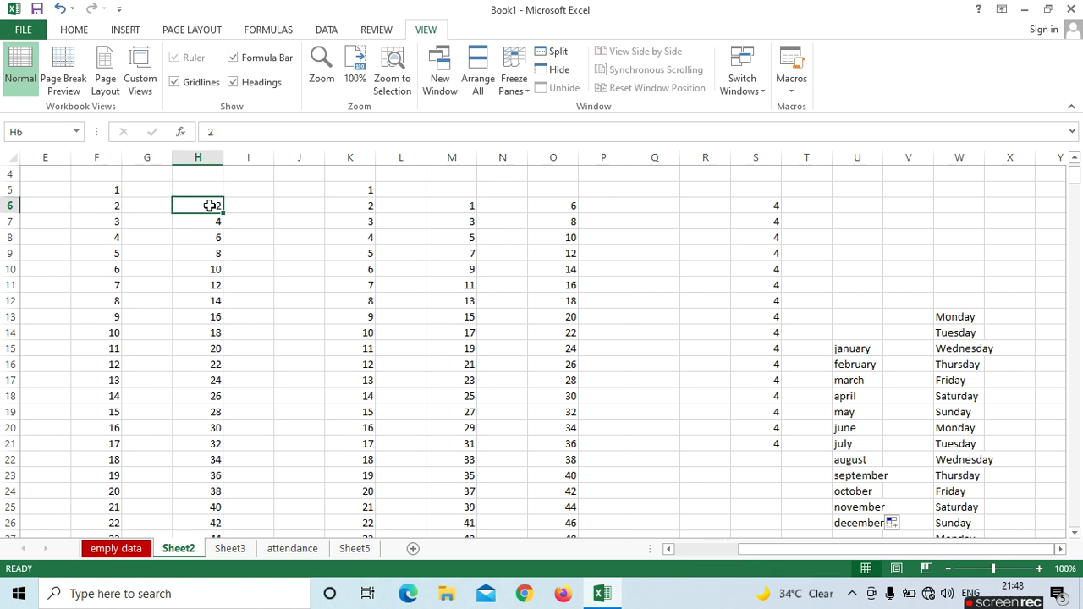
{"action": "left_click", "coordinate": [337, 185]}
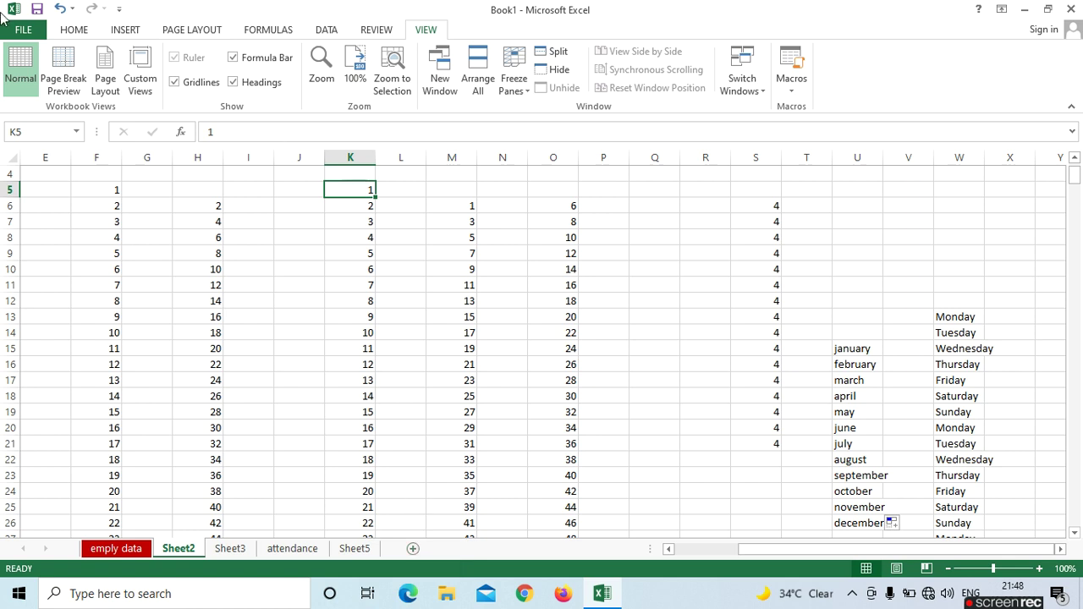
{"action": "left_click", "coordinate": [353, 550]}
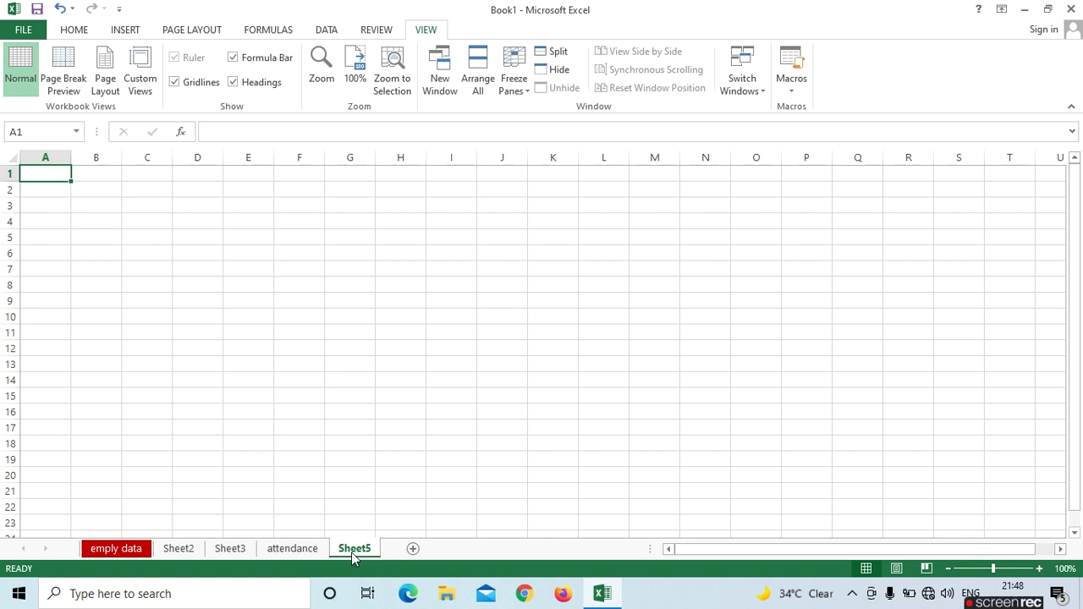
{"action": "right_click", "coordinate": [351, 551]}
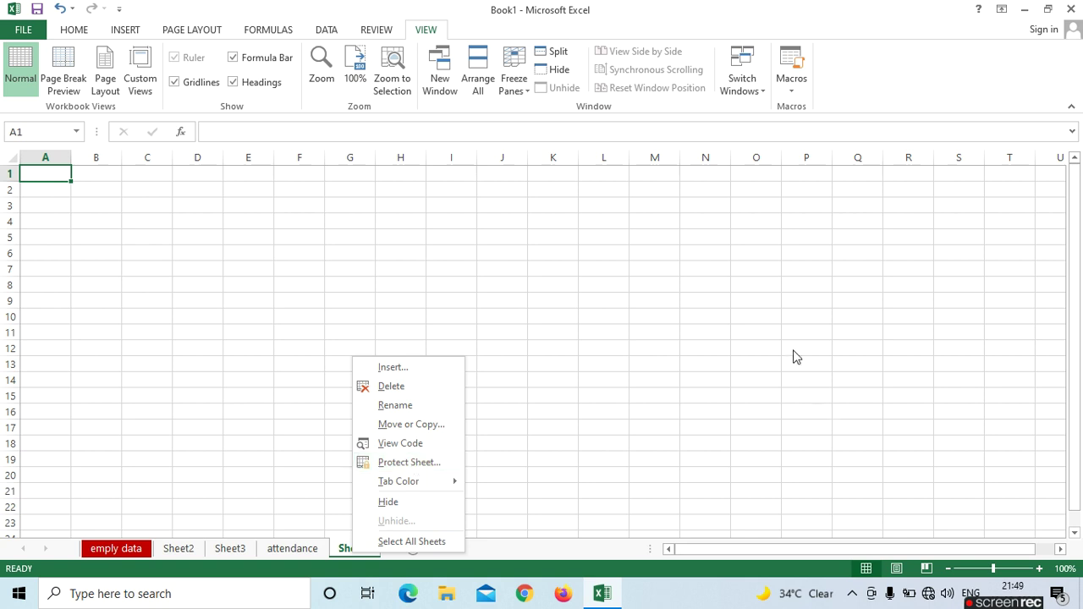
{"action": "left_click", "coordinate": [524, 326]}
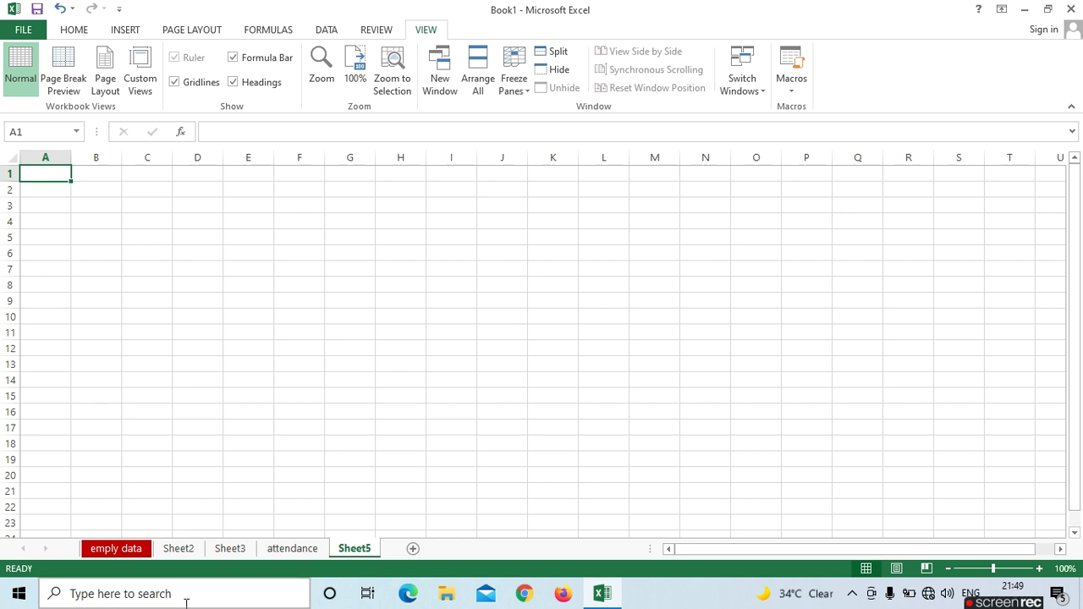
{"action": "left_click", "coordinate": [181, 549]}
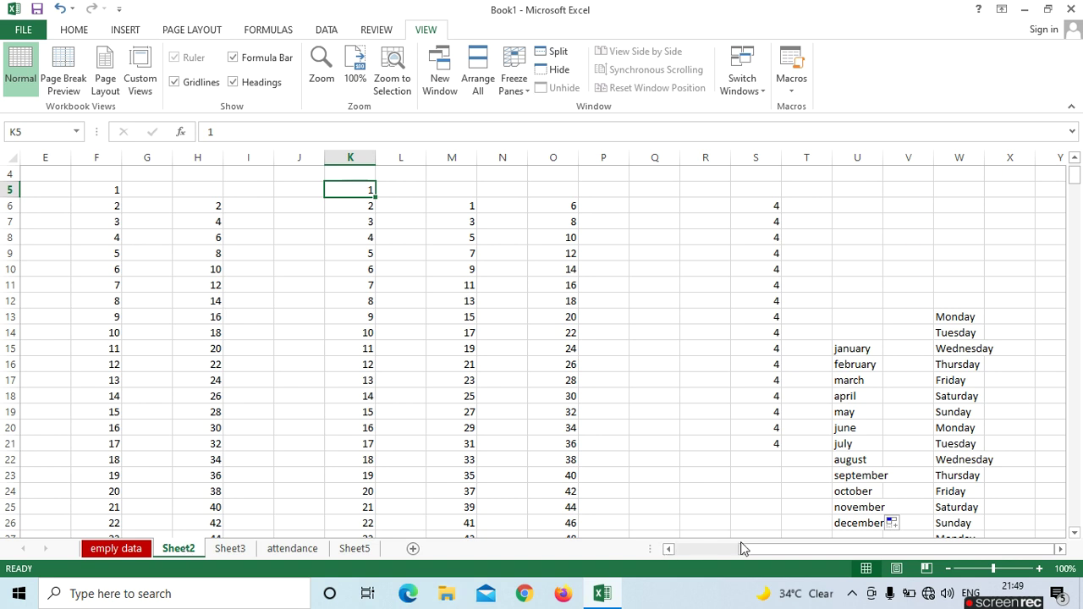
{"action": "left_click_drag", "start_coordinate": [741, 548], "coordinate": [677, 548]}
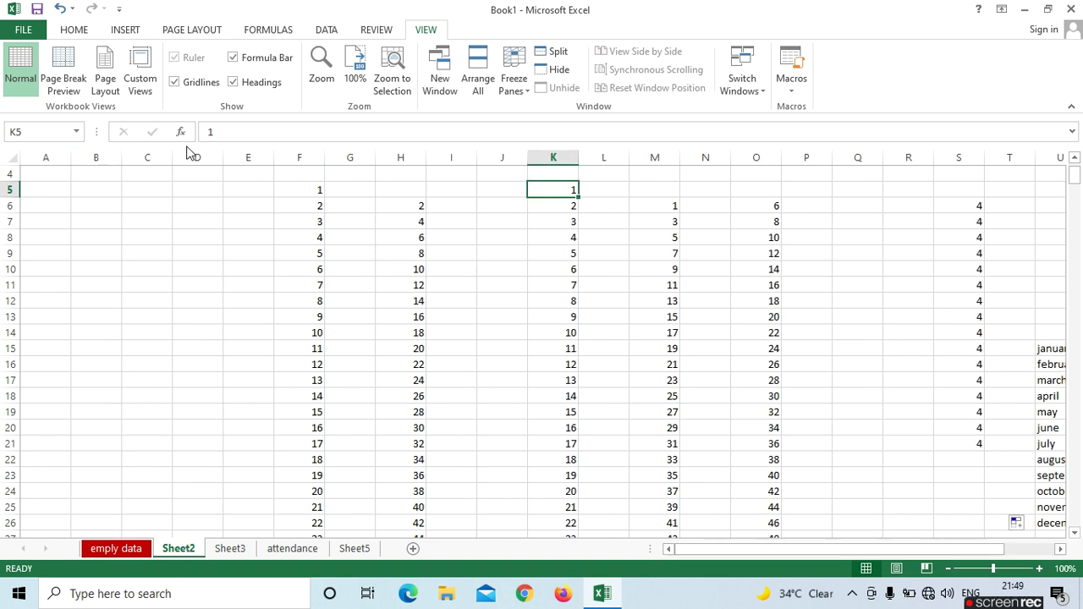
{"action": "left_click", "coordinate": [141, 156]}
{"action": "left_click", "coordinate": [89, 155]}
{"action": "left_click", "coordinate": [44, 159]}
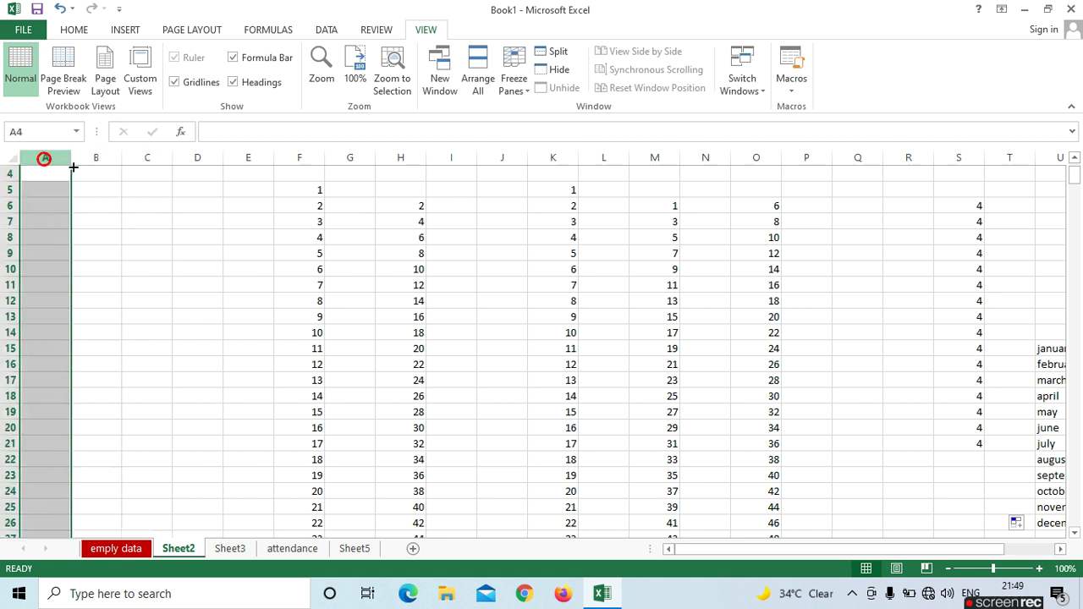
{"action": "left_click", "coordinate": [89, 159]}
{"action": "left_click", "coordinate": [161, 160]}
{"action": "left_click", "coordinate": [212, 161]}
{"action": "left_click", "coordinate": [283, 173]}
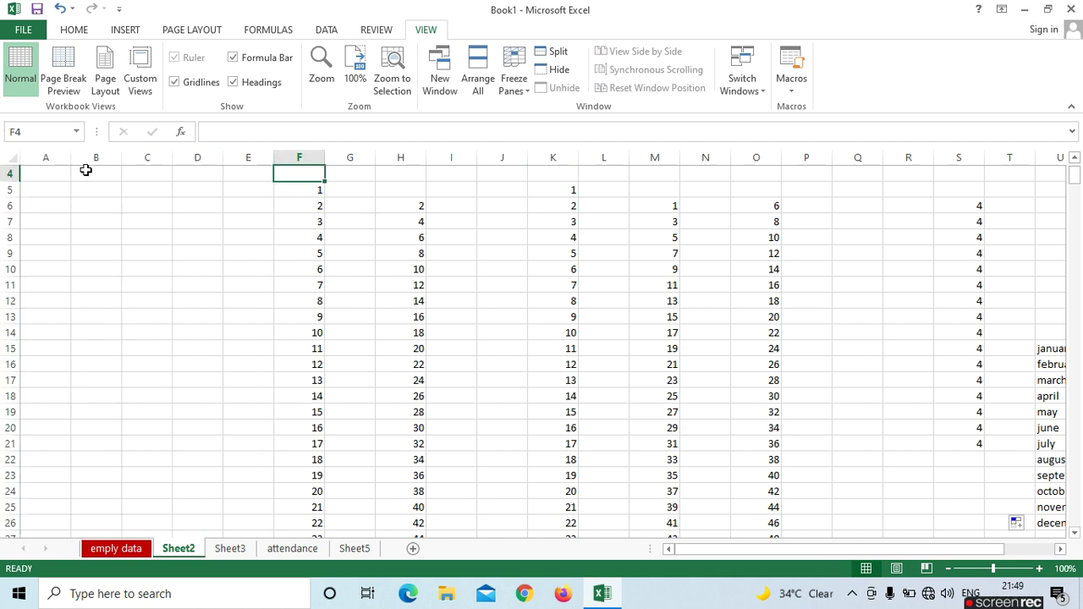
{"action": "left_click", "coordinate": [8, 174]}
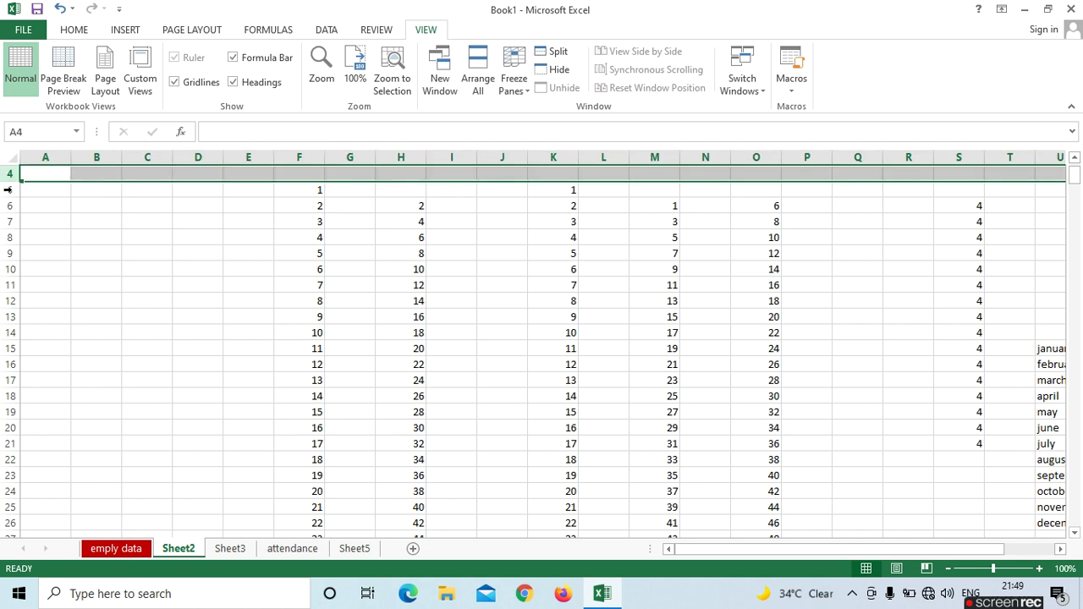
{"action": "scroll", "coordinate": [618, 431], "scroll_direction": "up", "scroll_amount": 1}
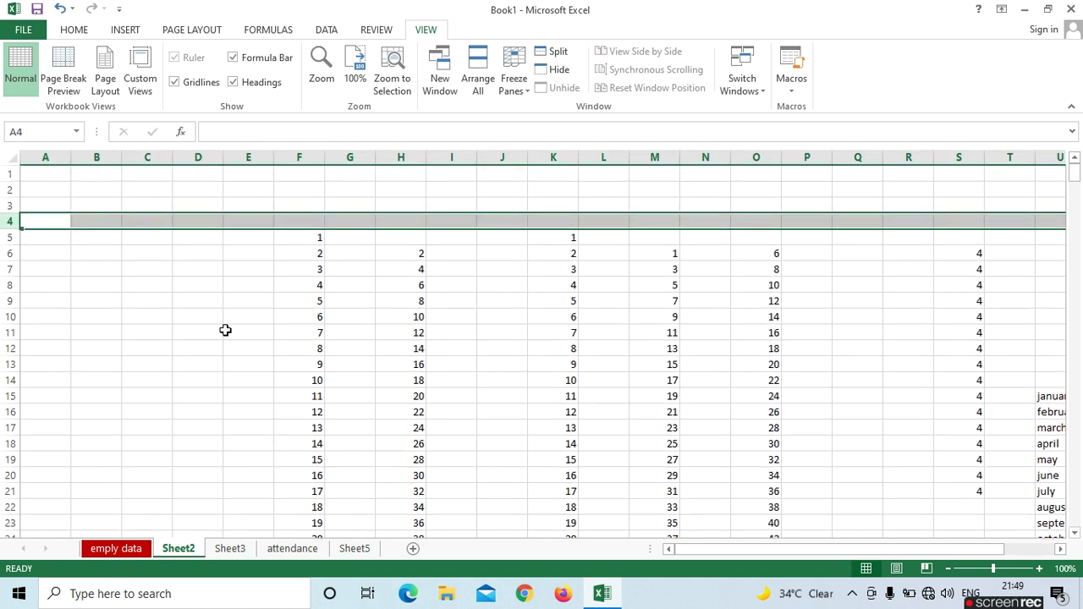
{"action": "left_click", "coordinate": [42, 187]}
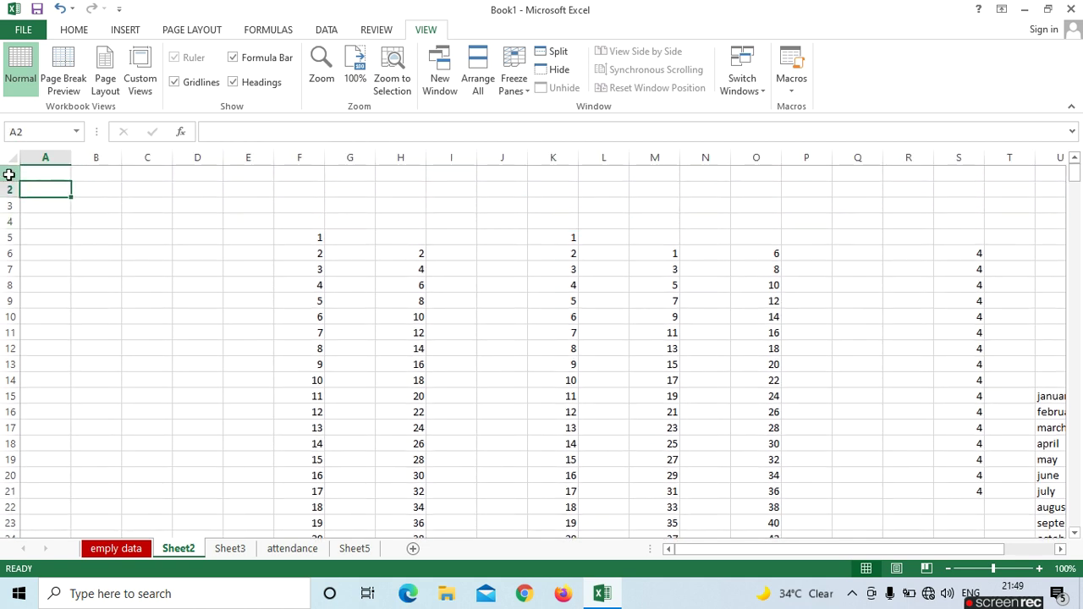
{"action": "left_click", "coordinate": [8, 173]}
{"action": "left_click", "coordinate": [177, 286]}
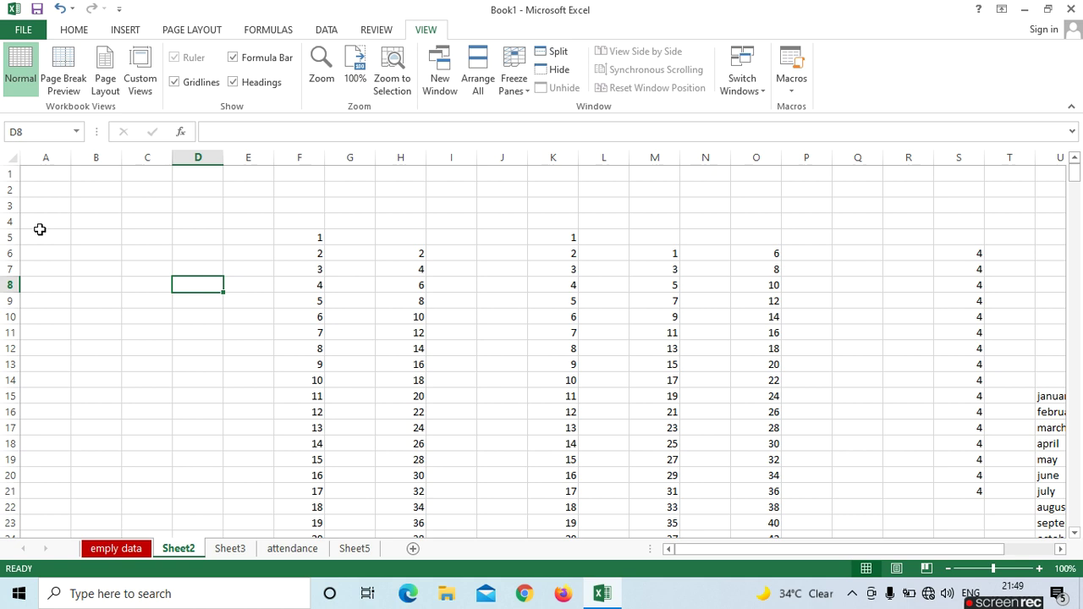
{"action": "right_click", "coordinate": [11, 221]}
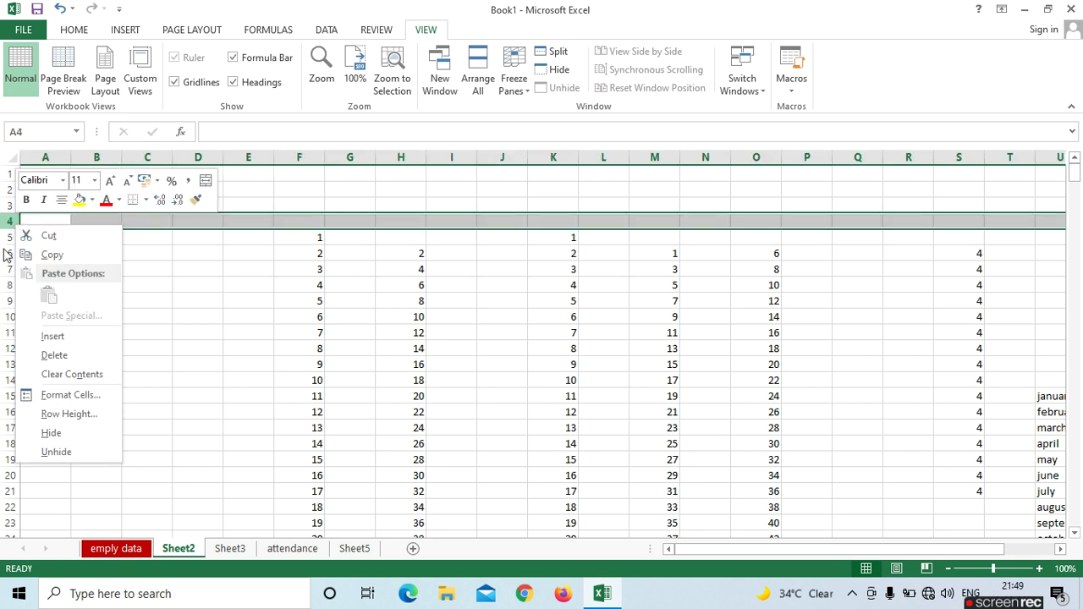
{"action": "left_click", "coordinate": [52, 337]}
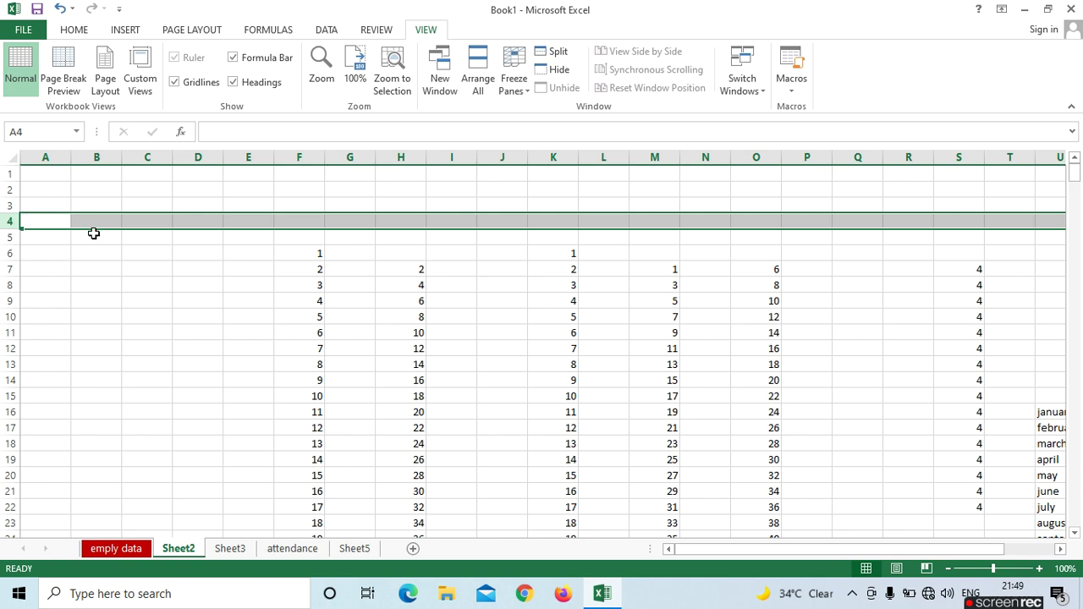
{"action": "right_click", "coordinate": [12, 220]}
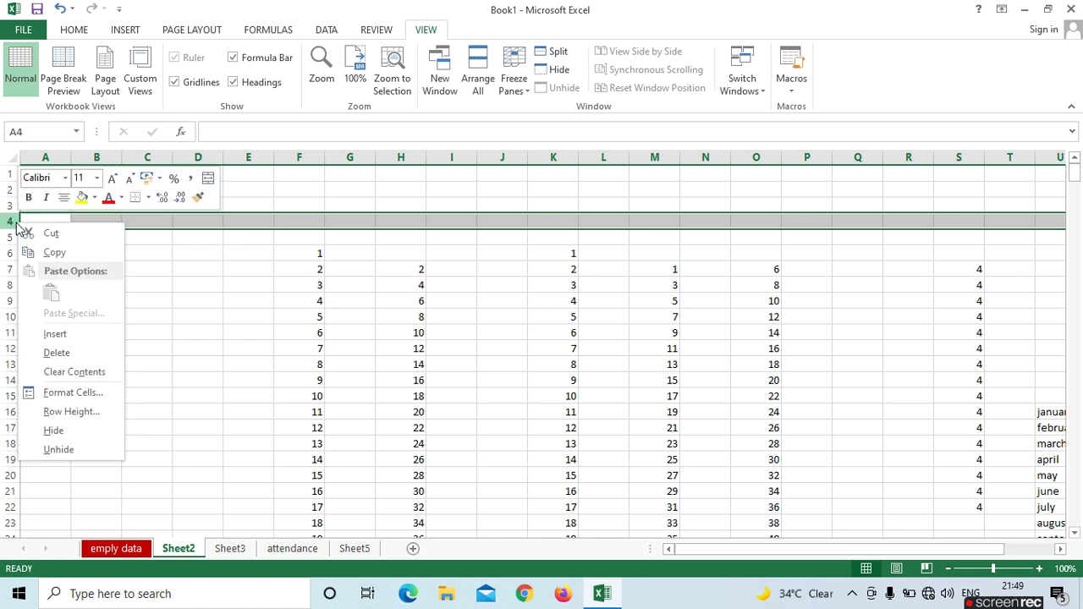
{"action": "left_click", "coordinate": [68, 348]}
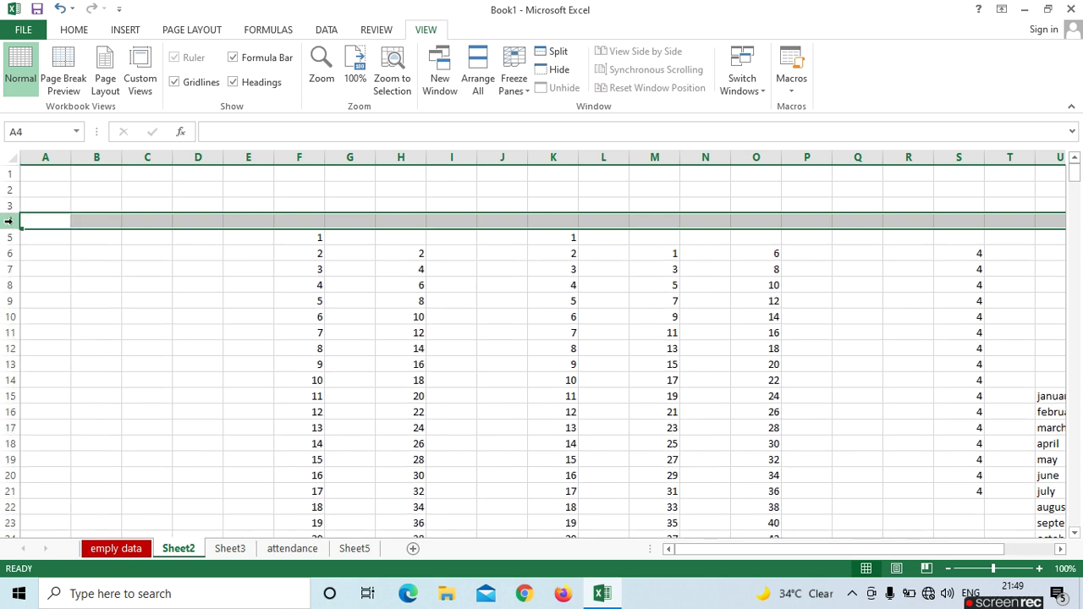
{"action": "right_click", "coordinate": [11, 221]}
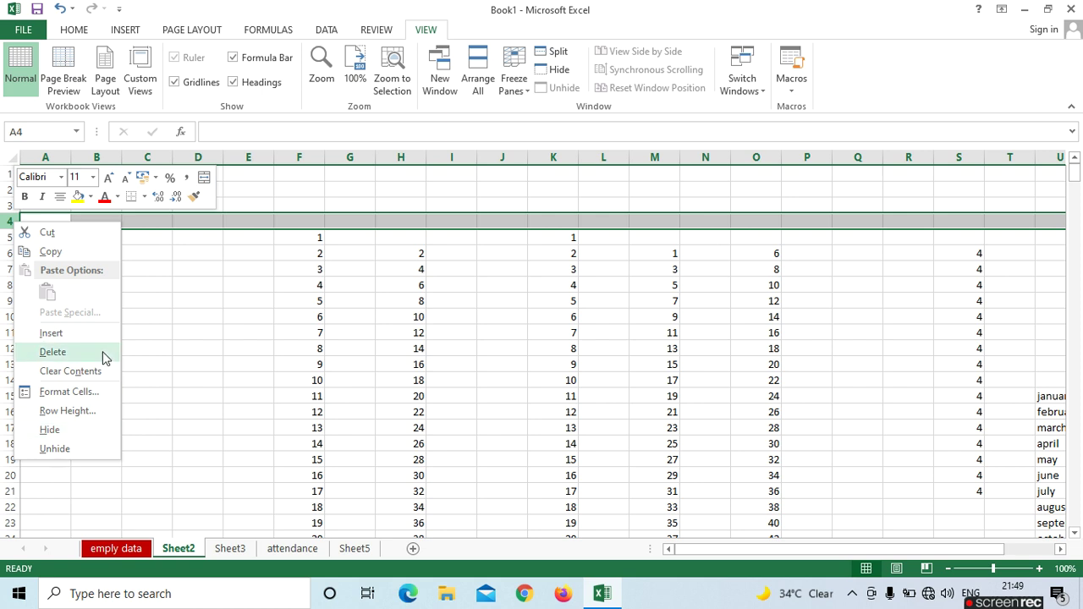
{"action": "left_click", "coordinate": [93, 391]}
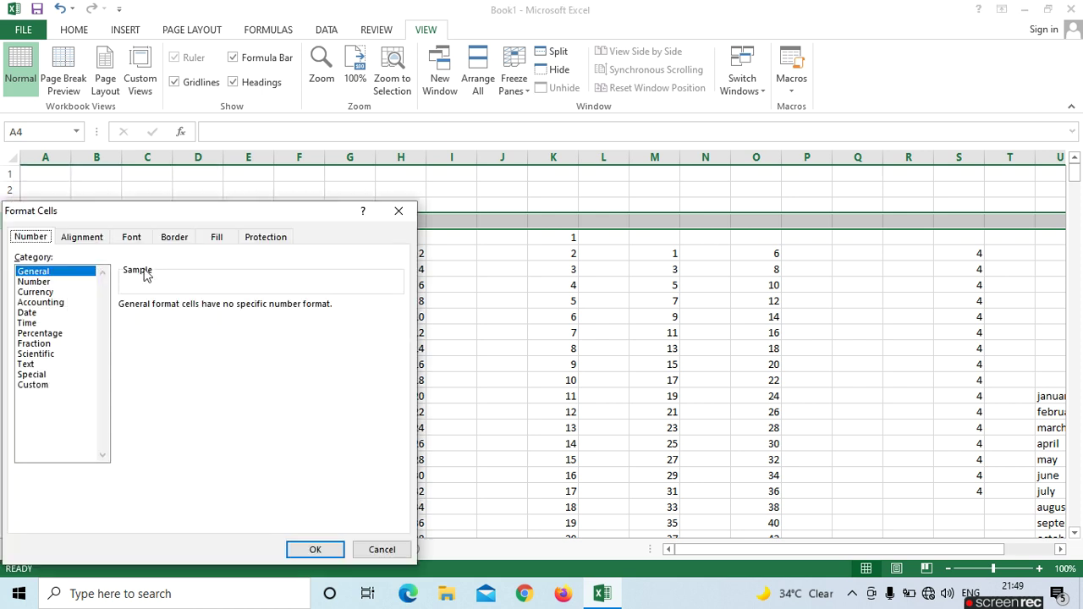
{"action": "left_click", "coordinate": [382, 549]}
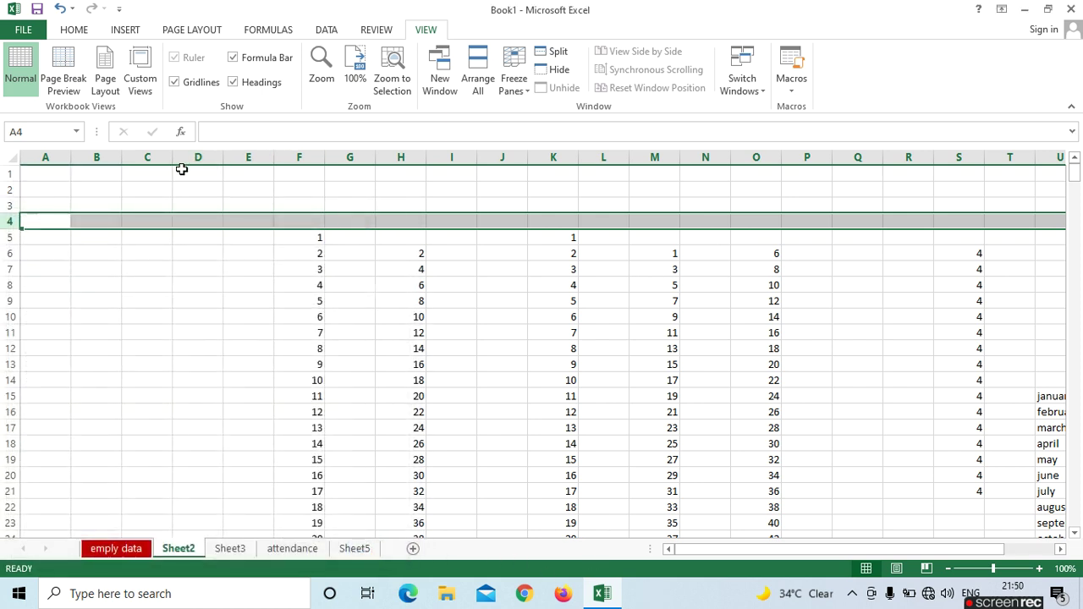
{"action": "left_click", "coordinate": [198, 156]}
Step: Insert a new empty column at column D
{"action": "right_click", "coordinate": [198, 152]}
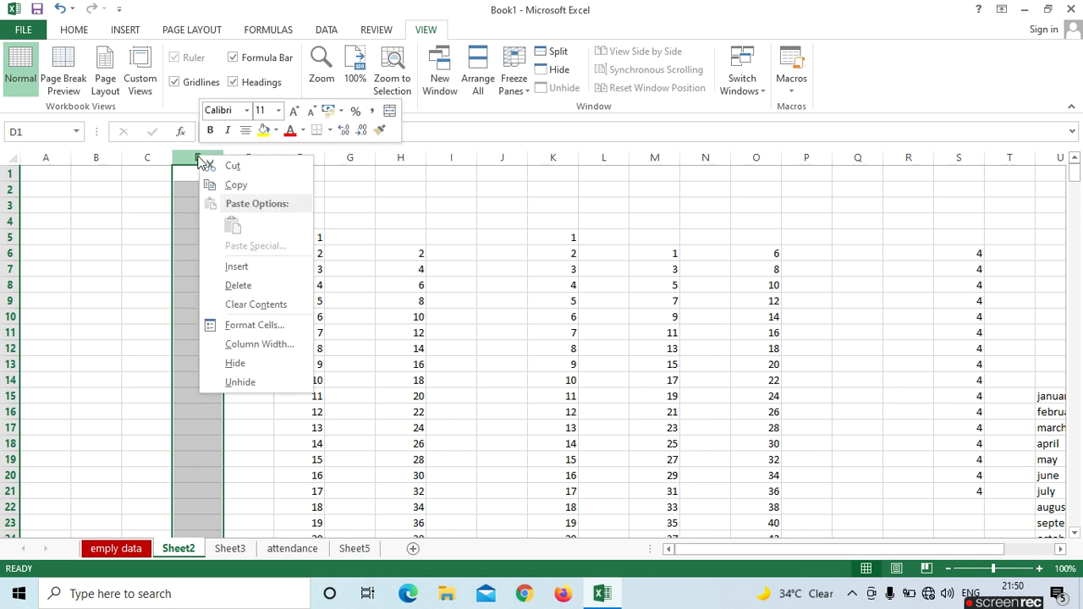
{"action": "left_click", "coordinate": [247, 272]}
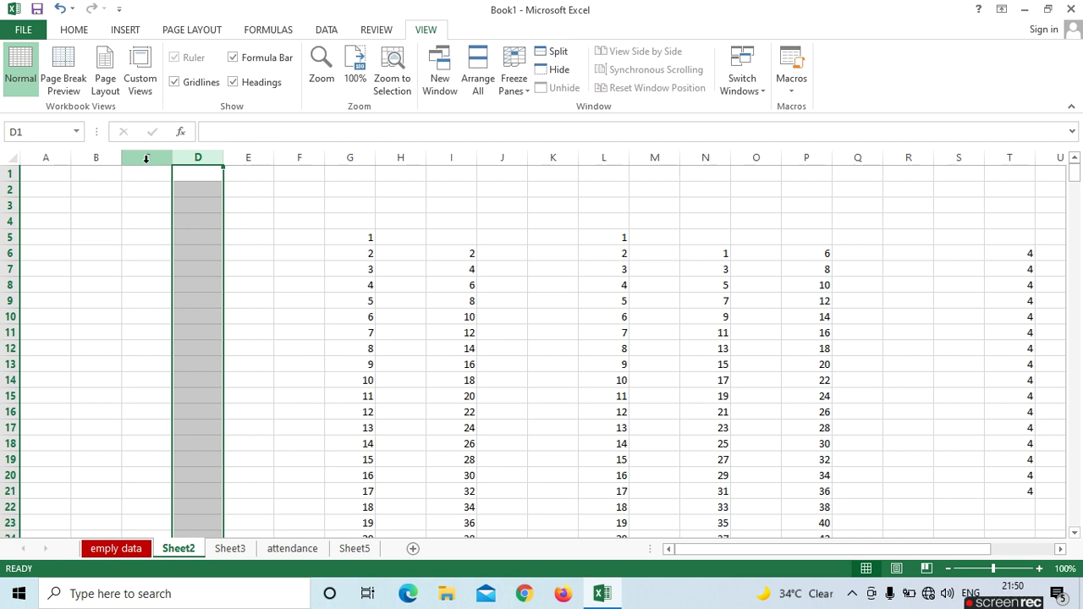
{"action": "right_click", "coordinate": [198, 157]}
{"action": "left_click", "coordinate": [450, 216]}
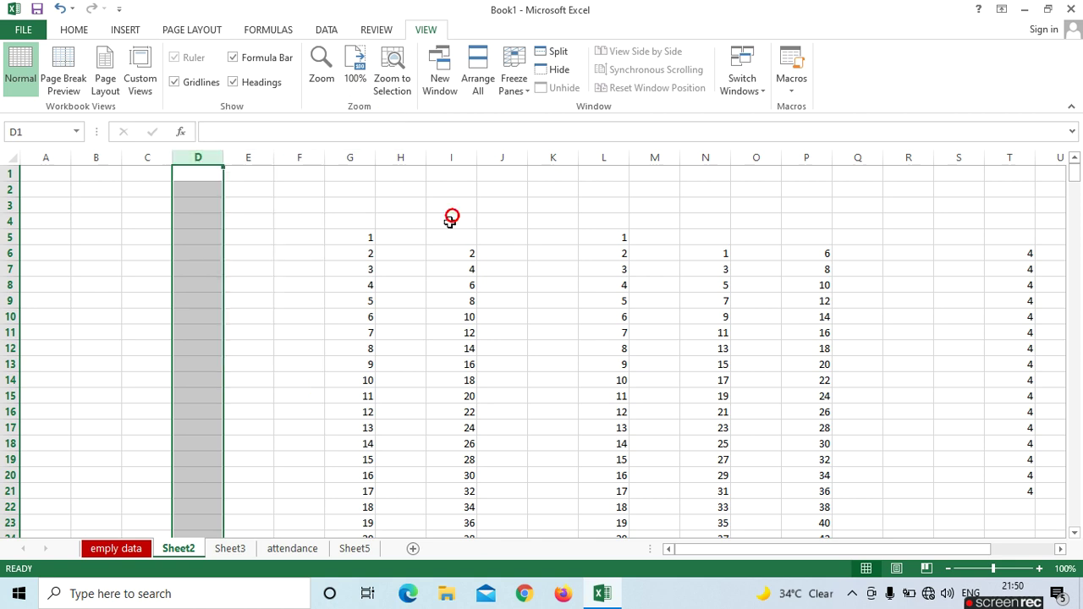
Step: Delete columns G, H and J from Sheet2
{"action": "left_click_drag", "start_coordinate": [372, 237], "coordinate": [366, 447]}
{"action": "scroll", "coordinate": [365, 448], "scroll_direction": "up", "scroll_amount": 3}
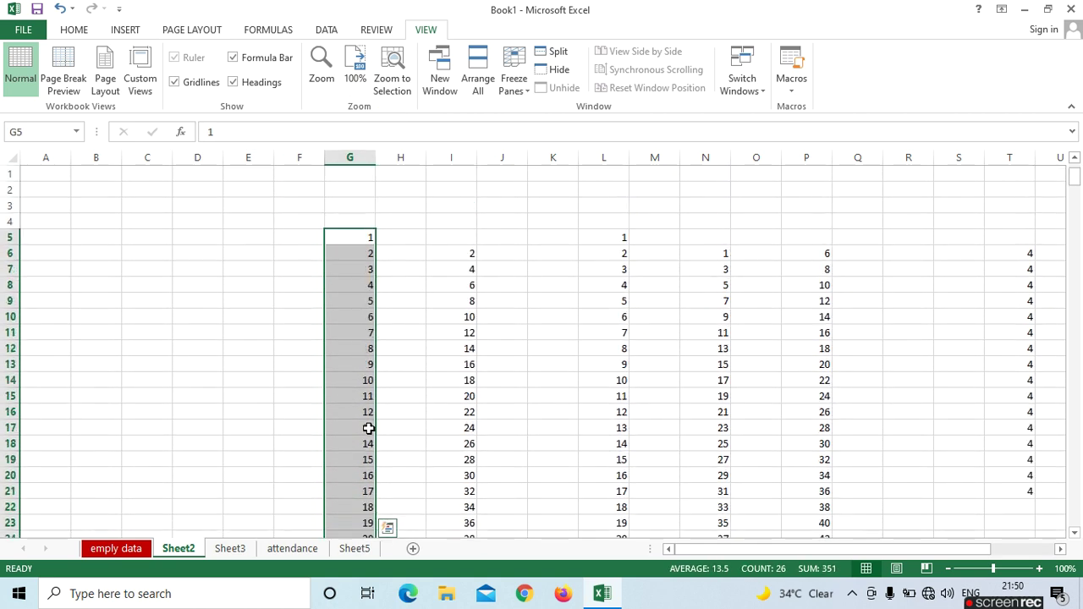
{"action": "left_click", "coordinate": [347, 157]}
{"action": "right_click", "coordinate": [347, 156]}
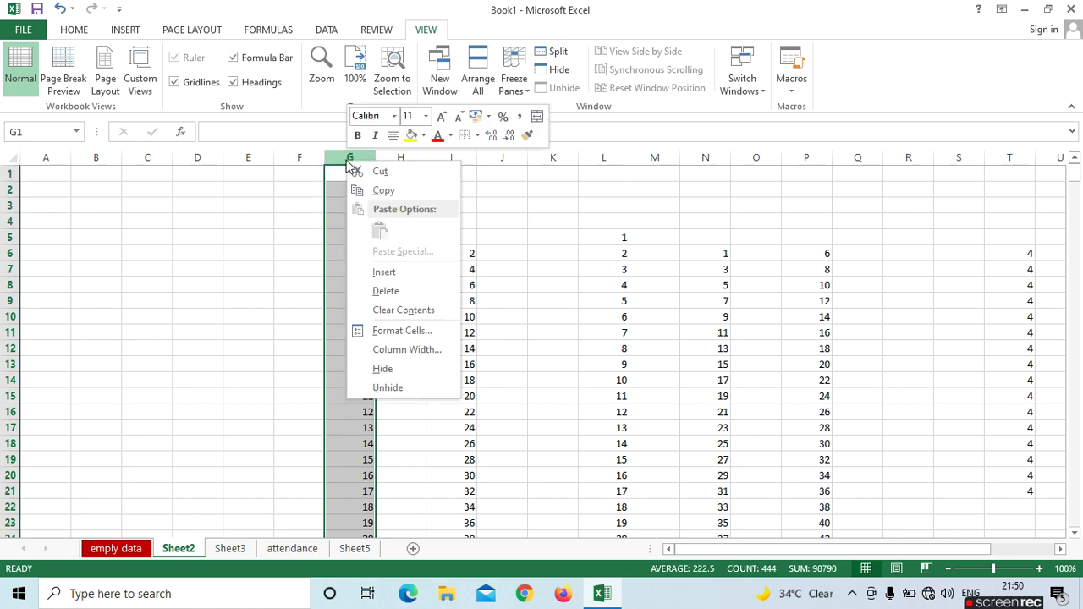
{"action": "left_click", "coordinate": [378, 292]}
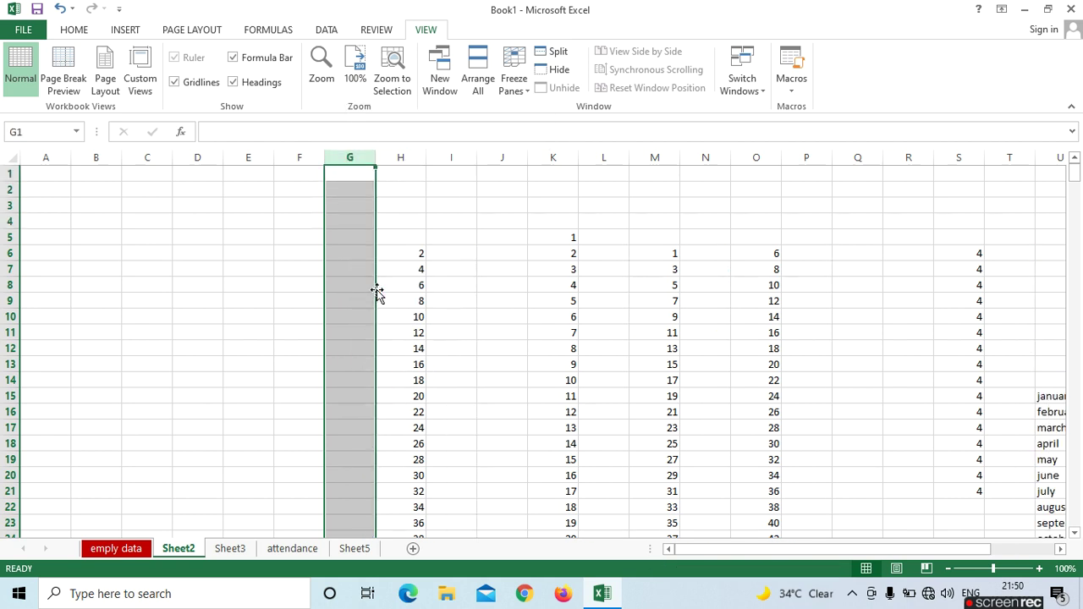
{"action": "right_click", "coordinate": [401, 158]}
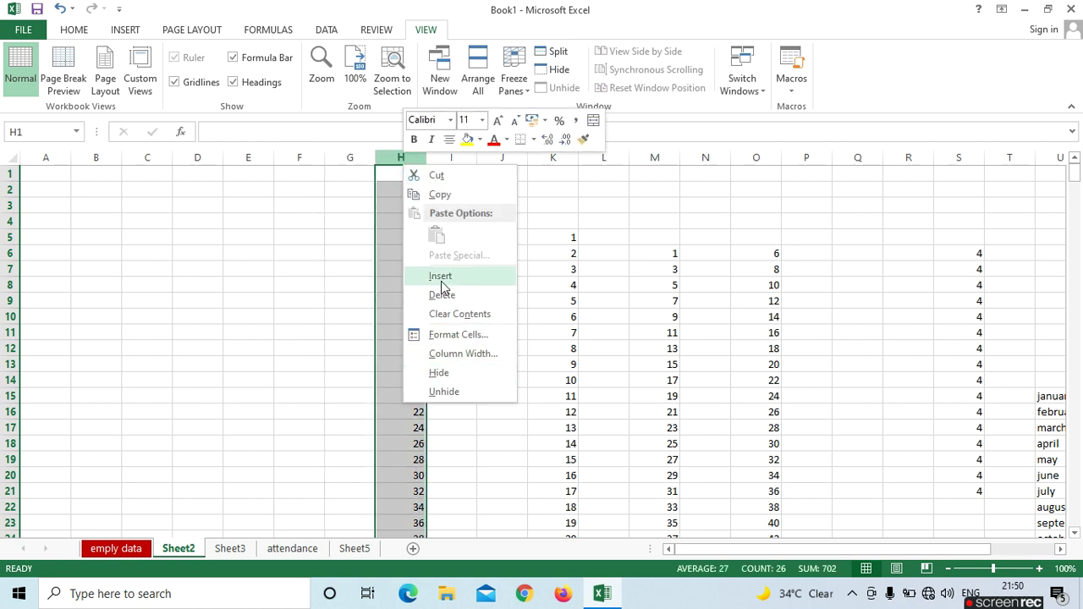
{"action": "left_click", "coordinate": [443, 296]}
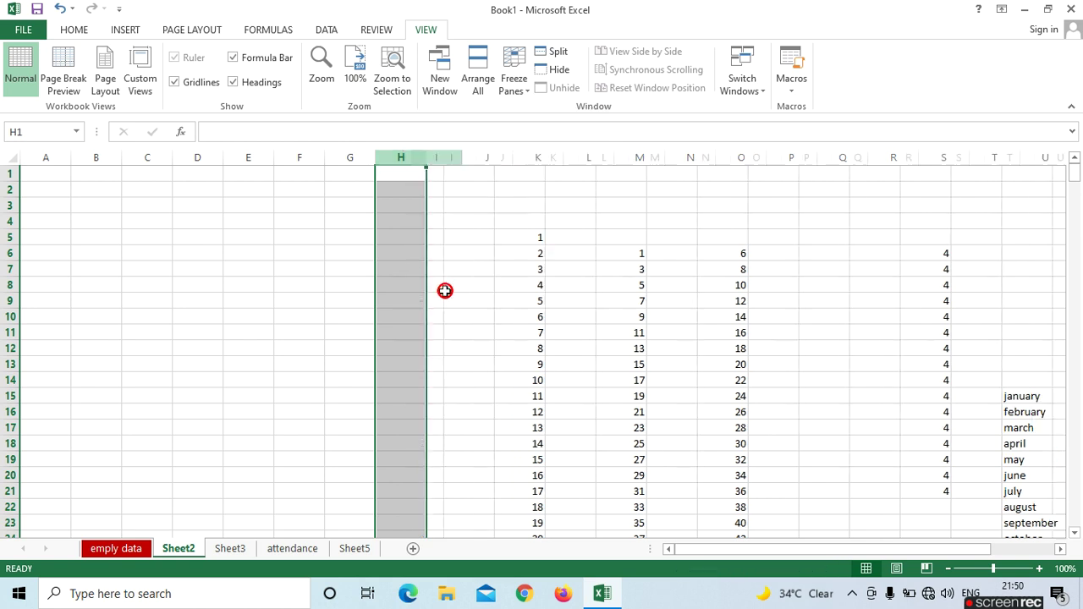
{"action": "left_click", "coordinate": [505, 157]}
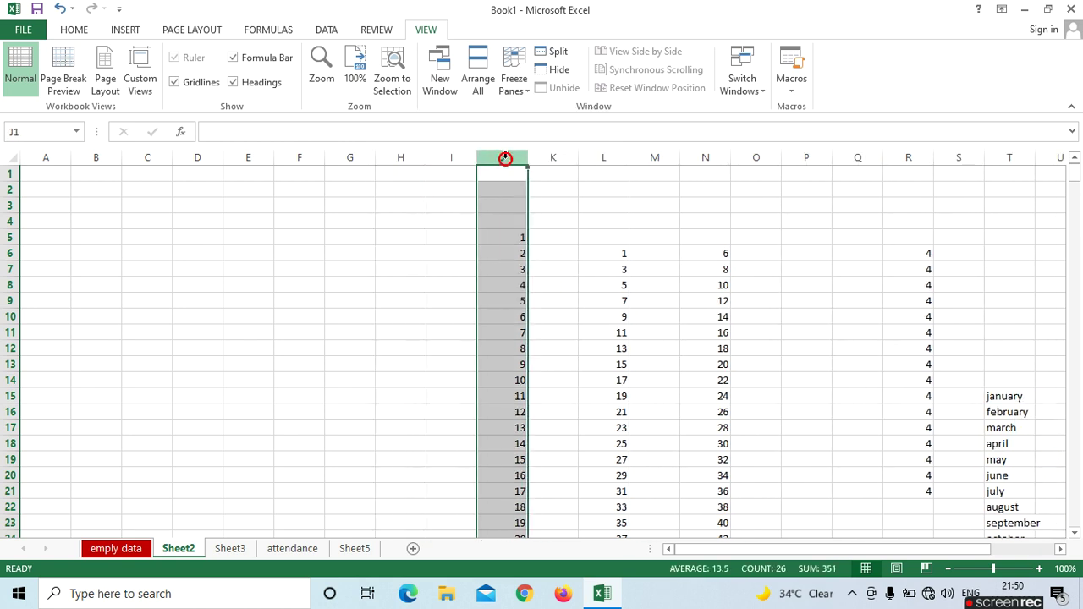
{"action": "right_click", "coordinate": [505, 157]}
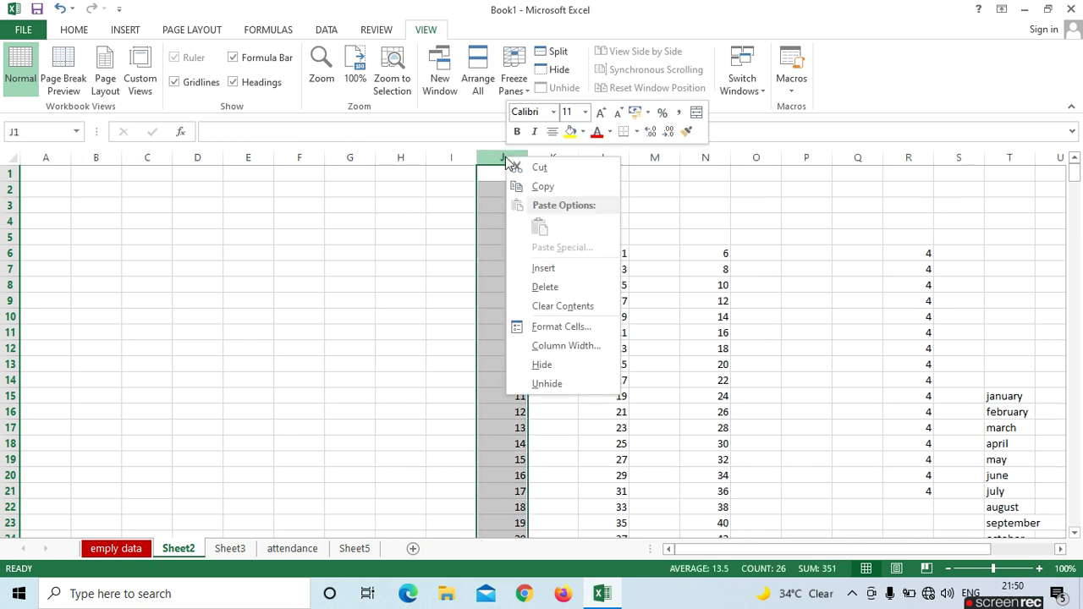
{"action": "left_click", "coordinate": [541, 290]}
Step: Hide column K, which holds the odd numbers
{"action": "left_click", "coordinate": [553, 158]}
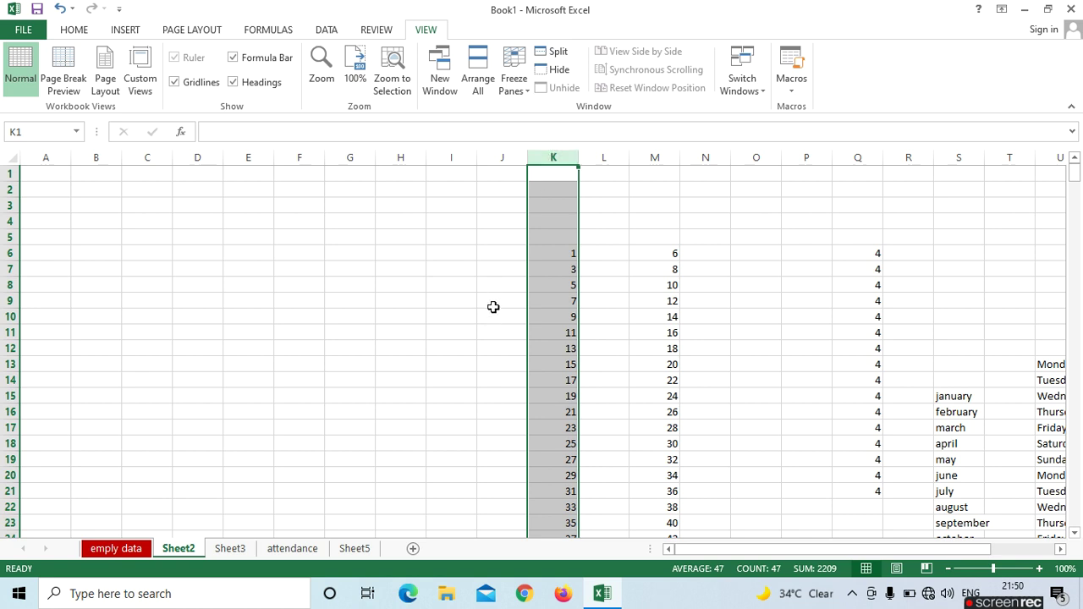
{"action": "right_click", "coordinate": [553, 158]}
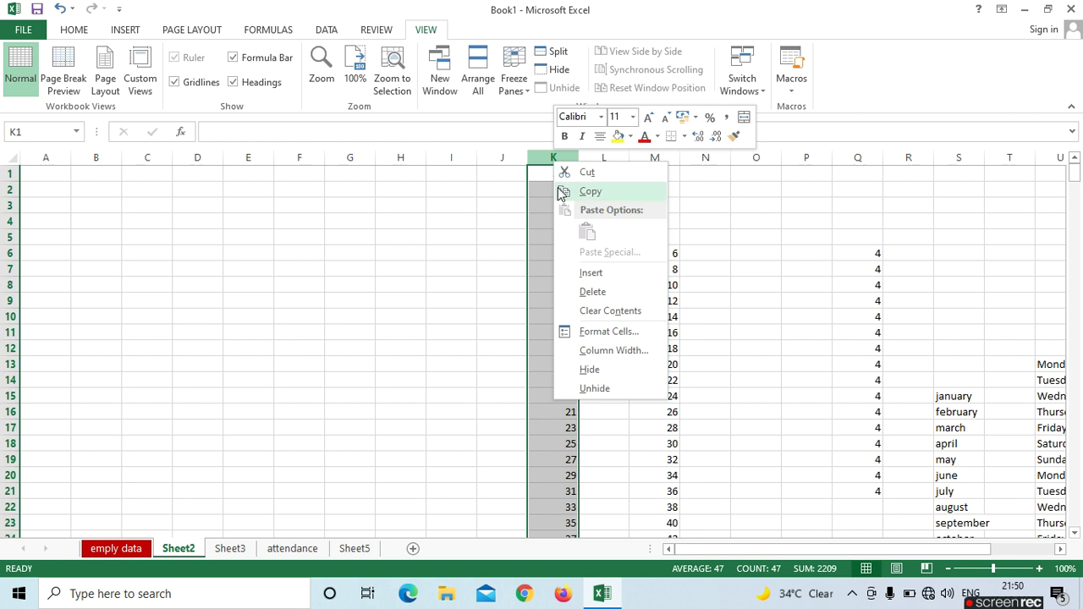
{"action": "left_click", "coordinate": [572, 375]}
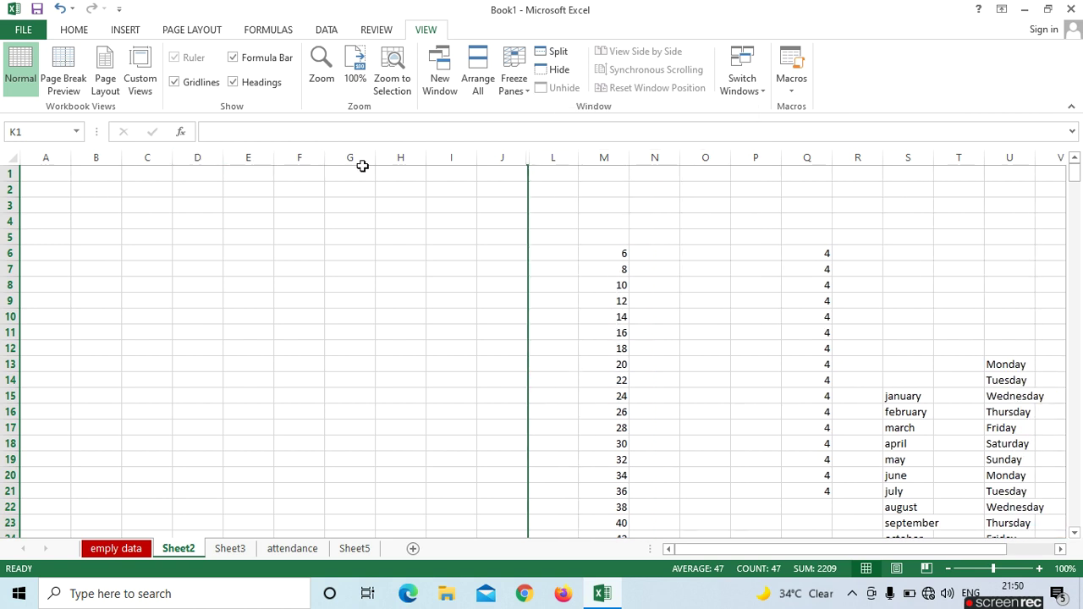
{"action": "left_click", "coordinate": [563, 157]}
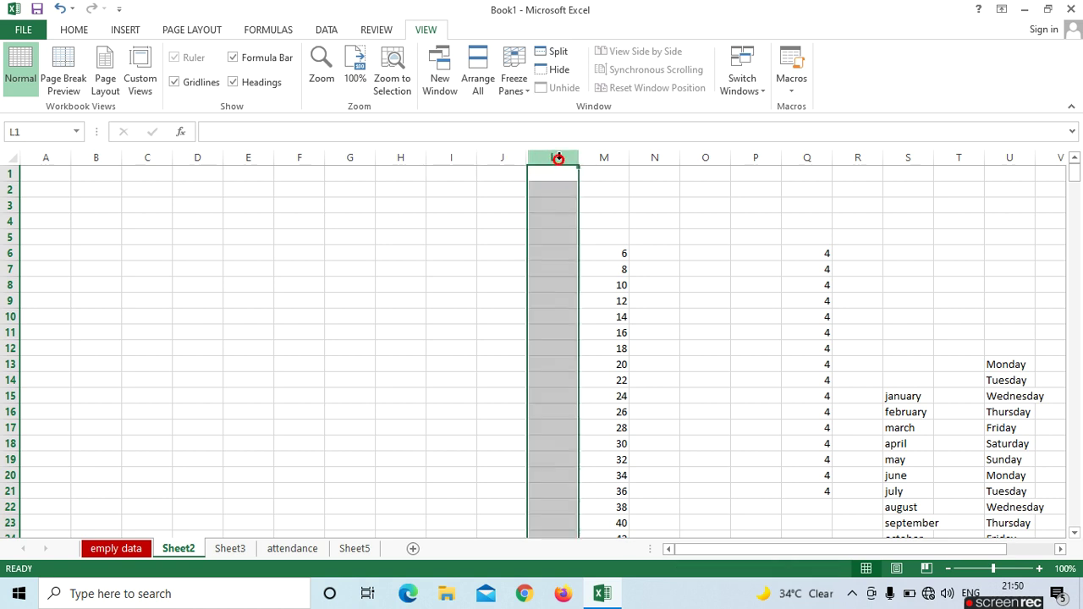
{"action": "left_click_drag", "start_coordinate": [603, 205], "coordinate": [603, 412]}
{"action": "left_click", "coordinate": [691, 206]}
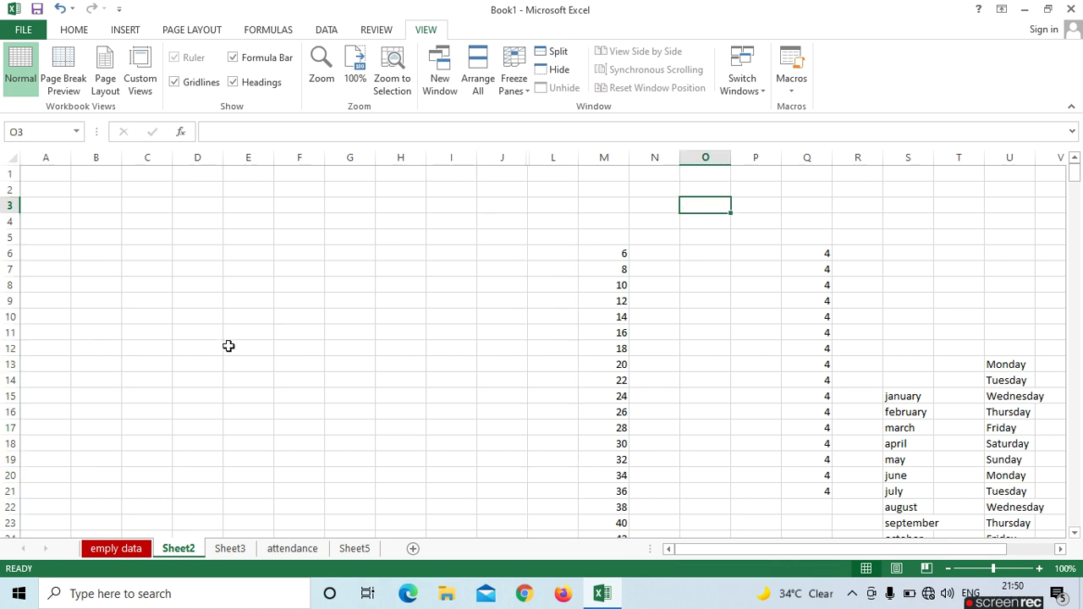
Step: Hide row 16 containing february
{"action": "left_click", "coordinate": [6, 412]}
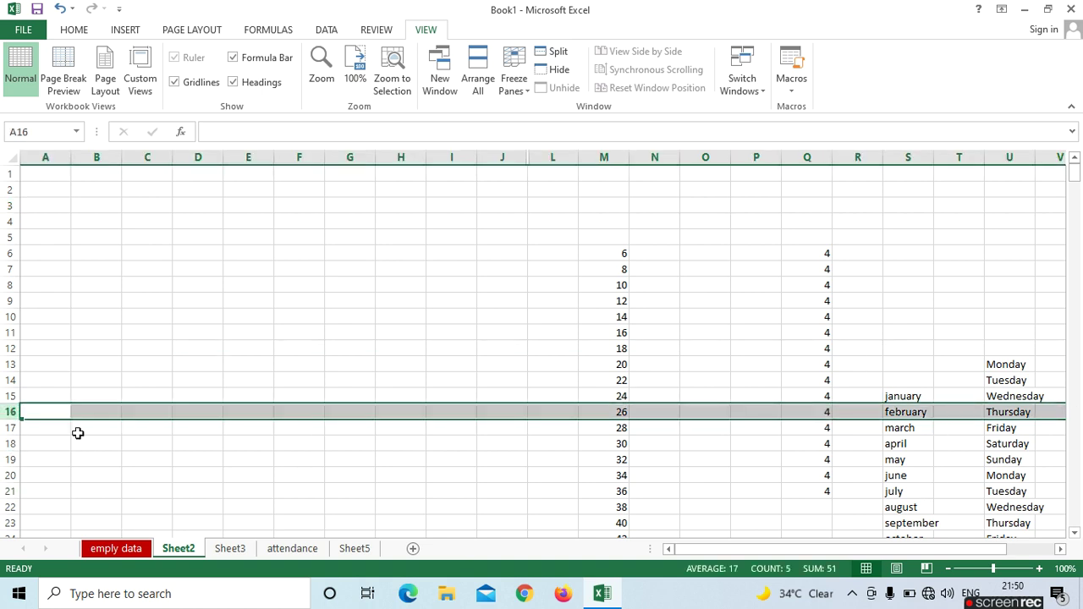
{"action": "right_click", "coordinate": [15, 414]}
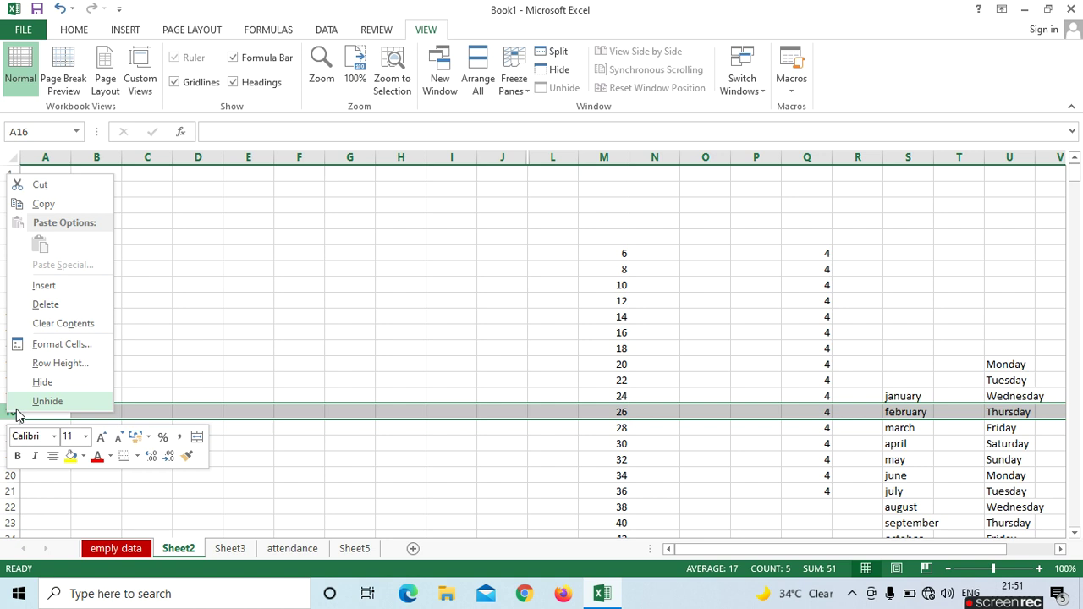
{"action": "left_click", "coordinate": [58, 381]}
{"action": "left_click", "coordinate": [298, 460]}
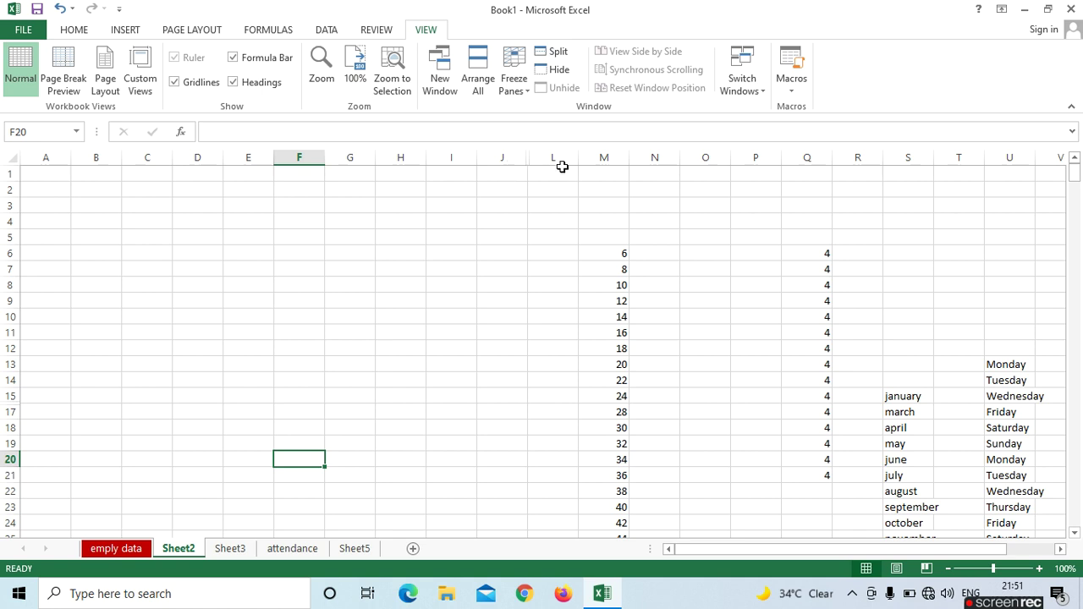
Step: Unhide column K by unhiding the columns around it
{"action": "left_click", "coordinate": [572, 253]}
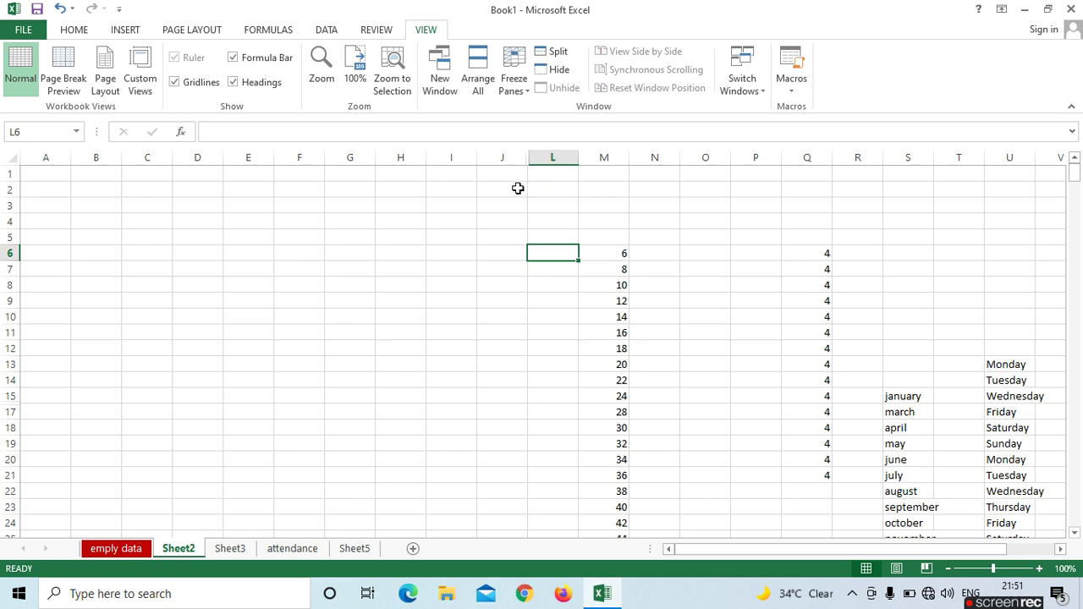
{"action": "left_click", "coordinate": [513, 156]}
{"action": "right_click", "coordinate": [514, 155]}
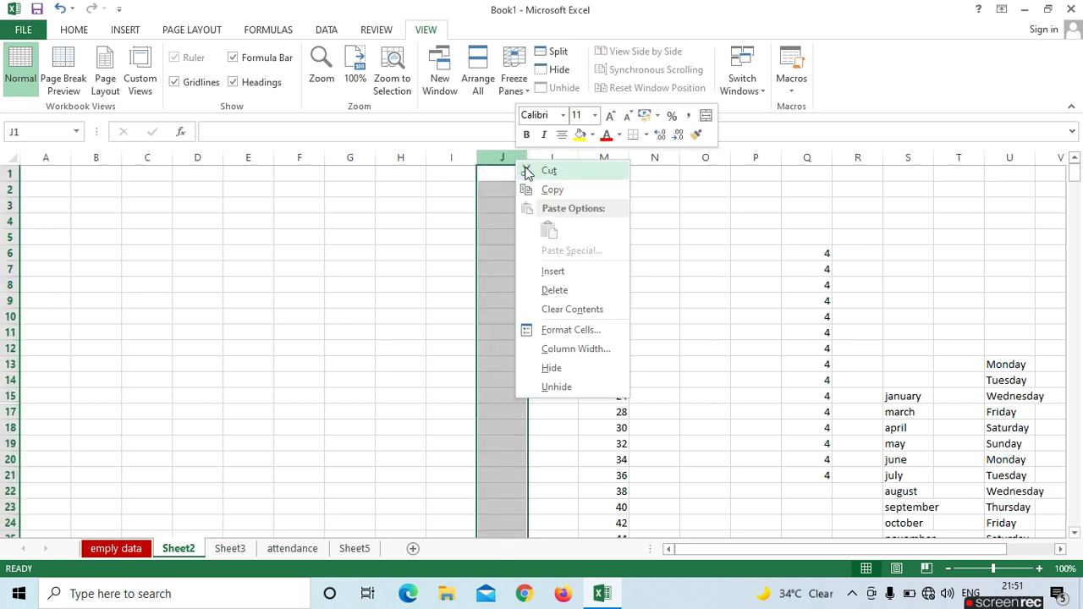
{"action": "left_click", "coordinate": [570, 385]}
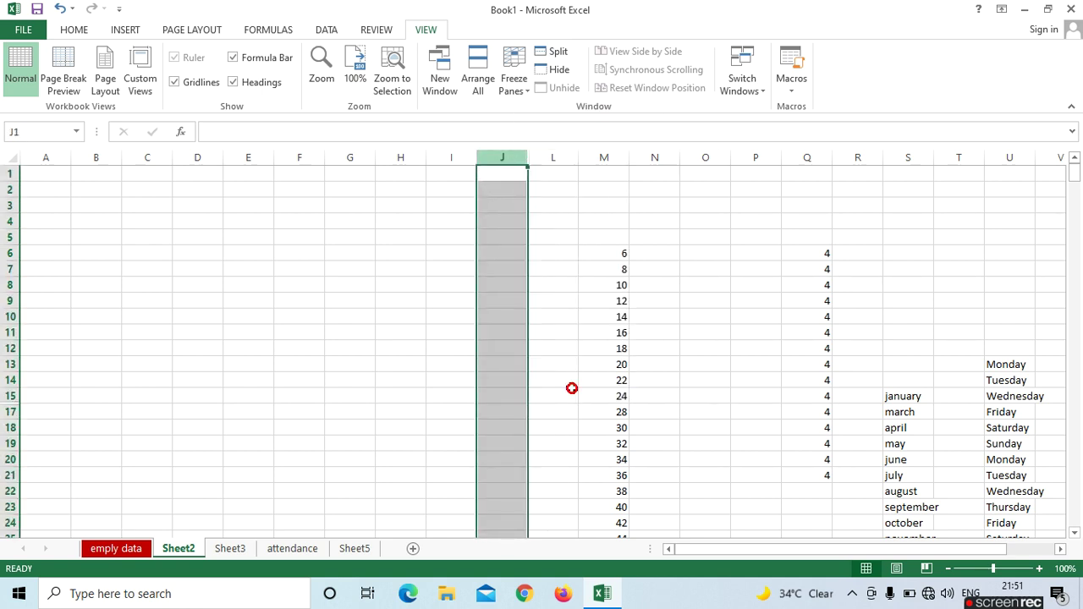
{"action": "left_click", "coordinate": [553, 155]}
{"action": "right_click", "coordinate": [553, 156]}
{"action": "left_click", "coordinate": [599, 384]}
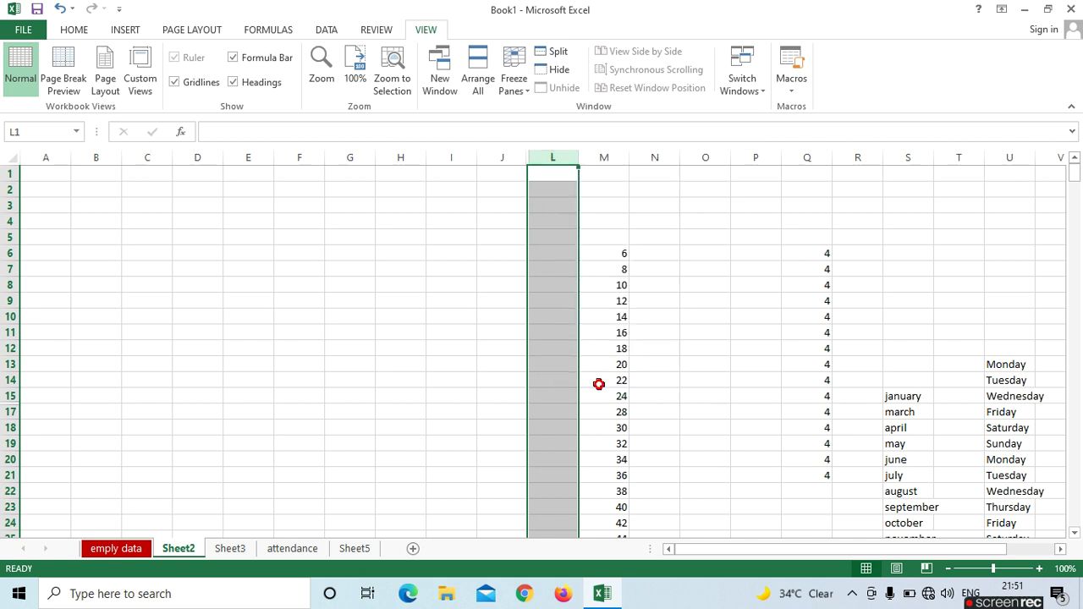
{"action": "right_click", "coordinate": [530, 157]}
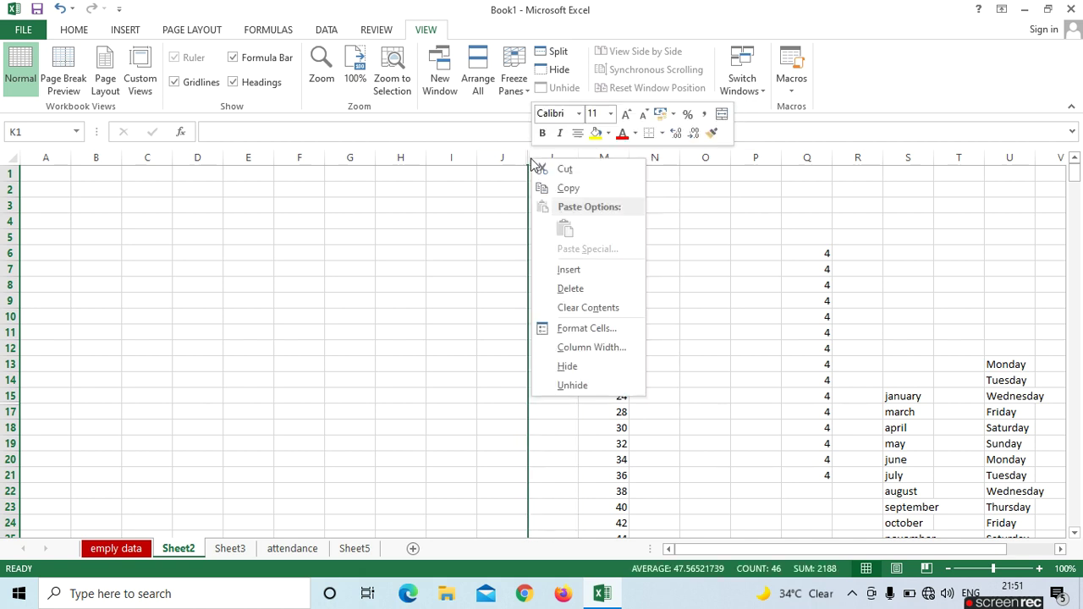
{"action": "left_click", "coordinate": [560, 387]}
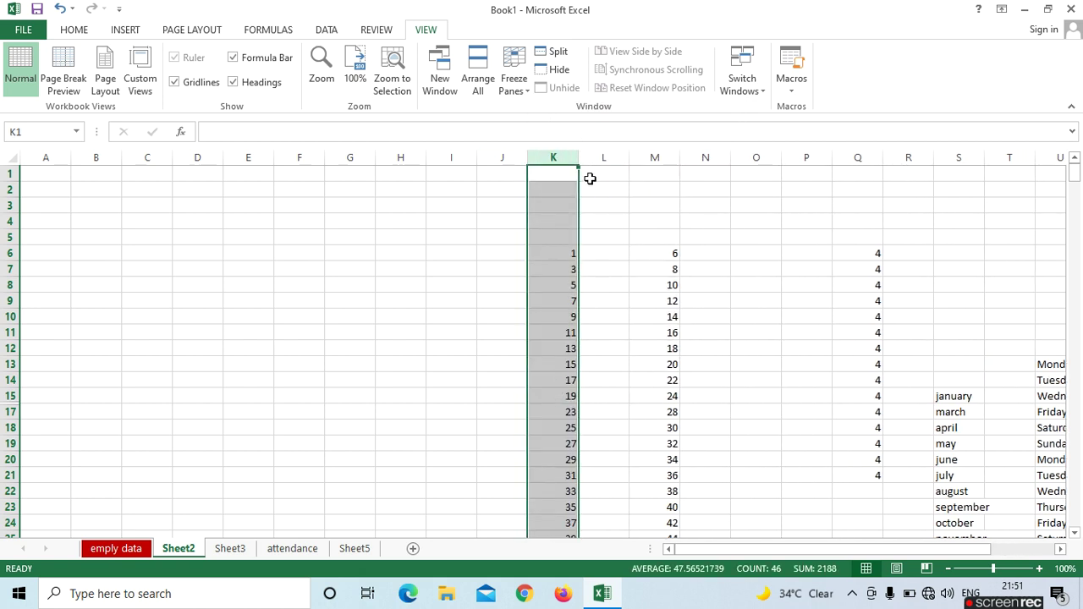
Step: Unhide row 16 so the february data shows again
{"action": "right_click", "coordinate": [14, 406]}
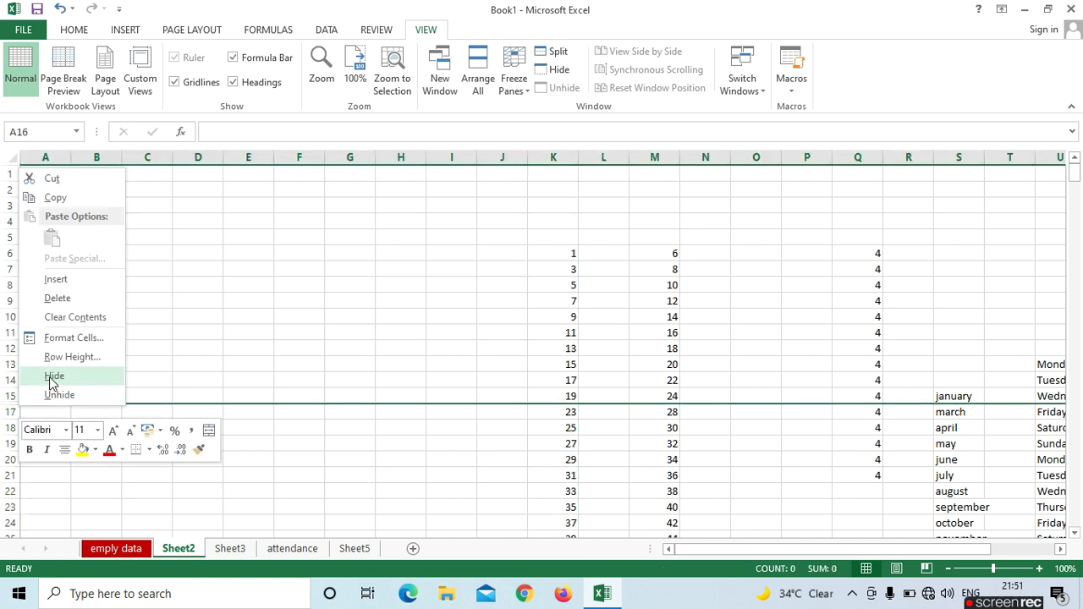
{"action": "left_click", "coordinate": [56, 394]}
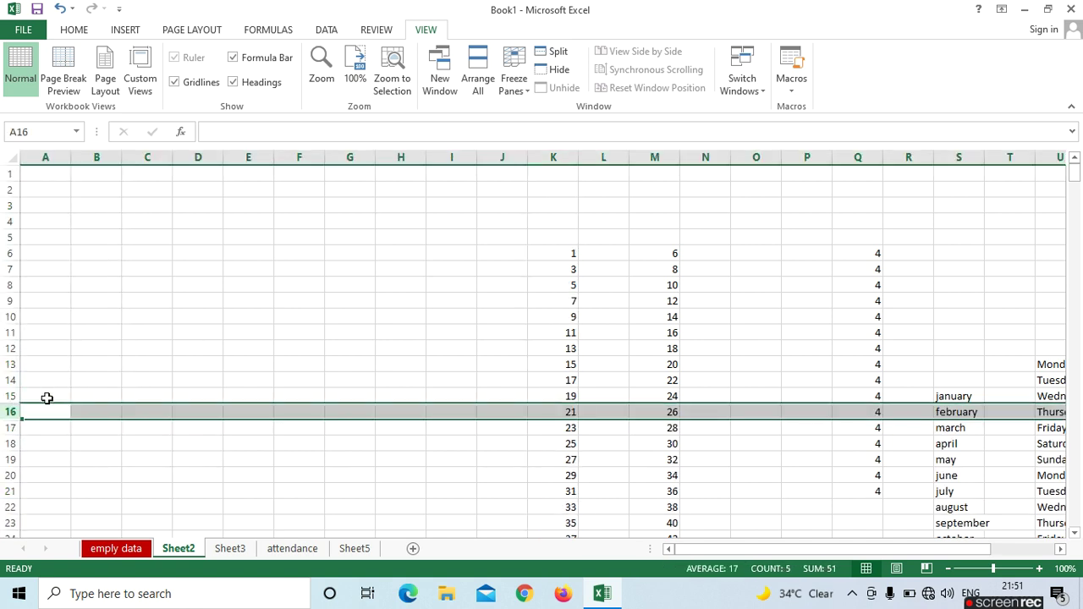
{"action": "left_click", "coordinate": [542, 332]}
{"action": "left_click", "coordinate": [545, 252]}
Step: Delete all values in the K6:X31 block, then bring up Save As with Ctrl+S
{"action": "left_click_drag", "start_coordinate": [572, 264], "coordinate": [1012, 569]}
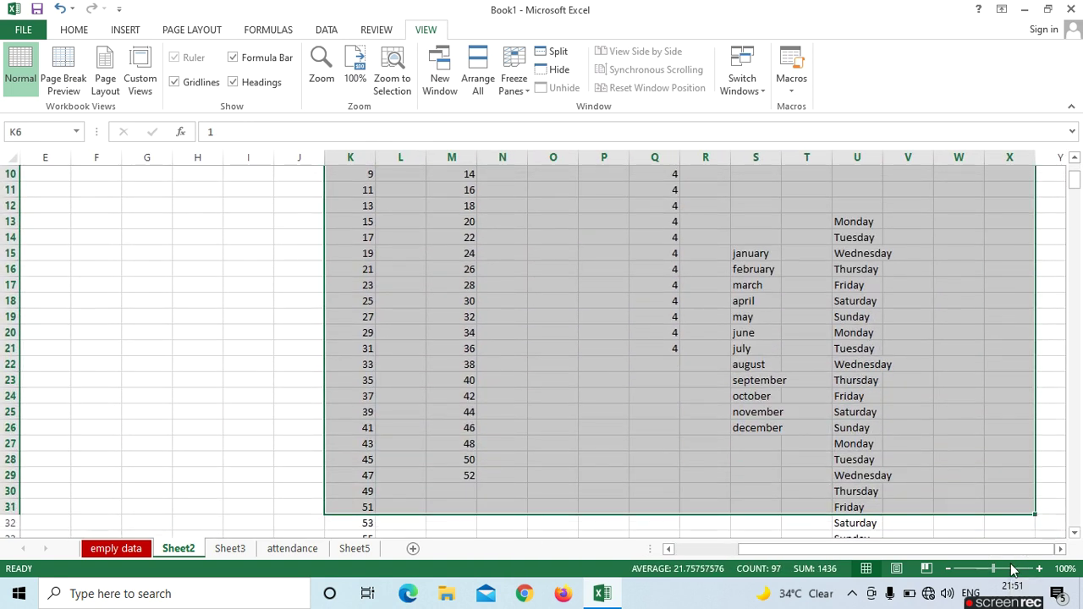
{"action": "key", "text": "Delete"}
{"action": "left_click", "coordinate": [153, 219]}
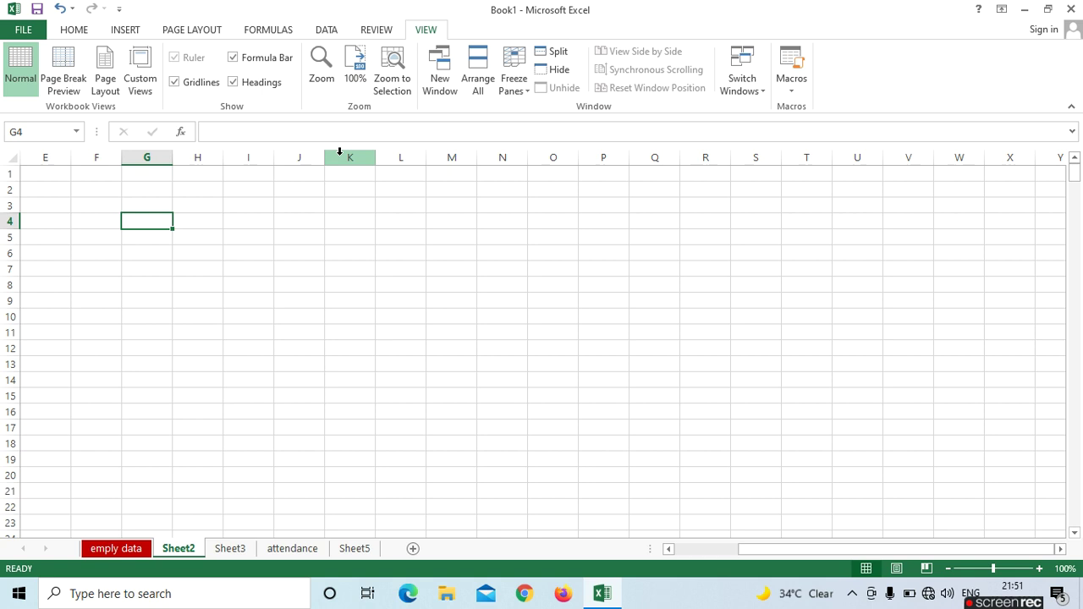
{"action": "key", "text": "ctrl+s"}
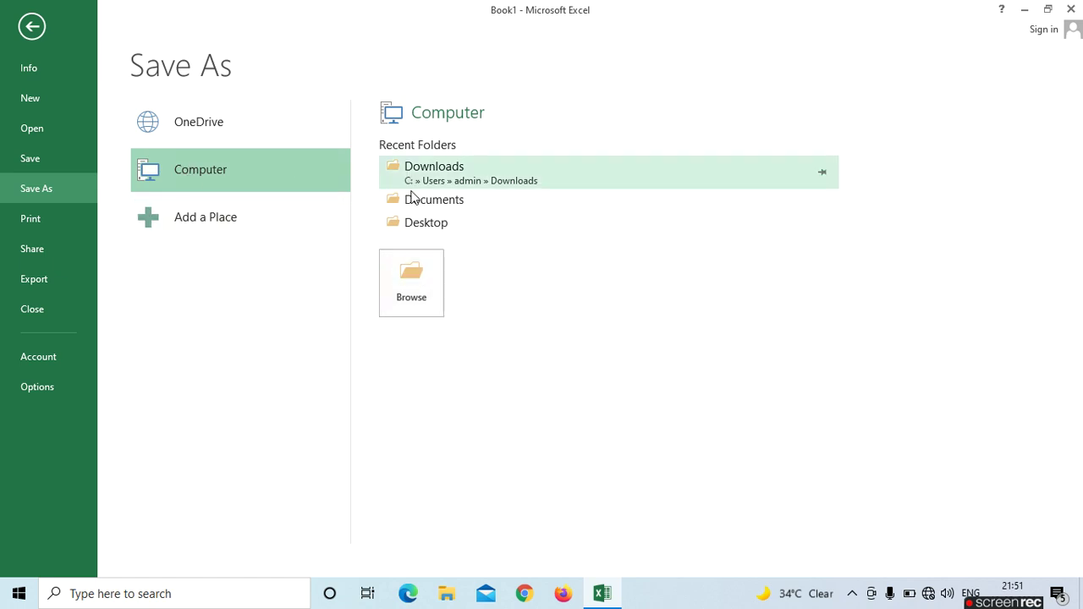
Step: Save the workbook to the Desktop under the file name 'data of students'
{"action": "left_click", "coordinate": [406, 264]}
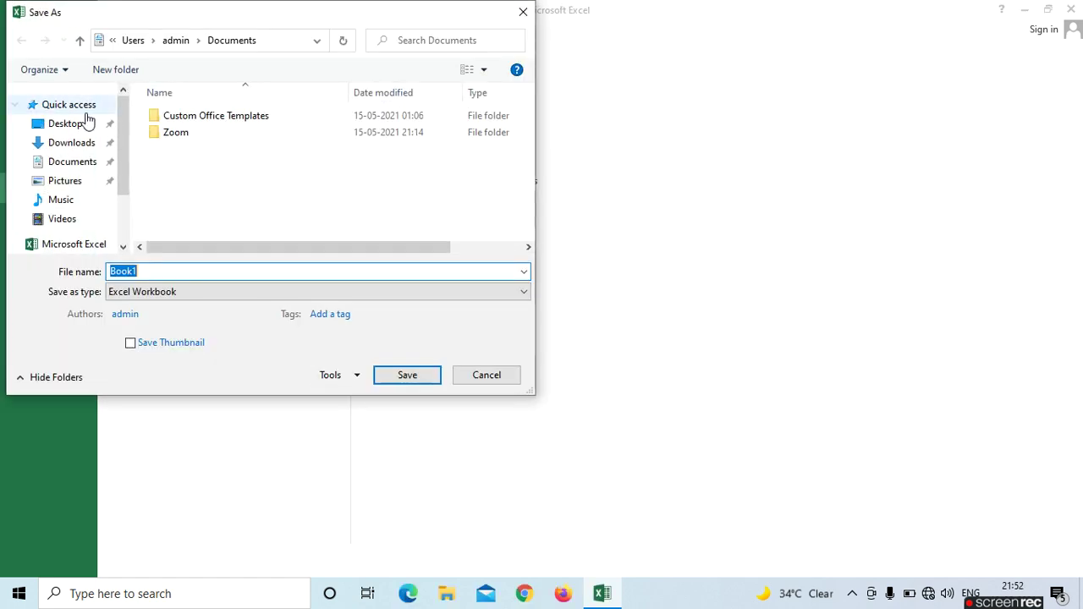
{"action": "left_click", "coordinate": [66, 129]}
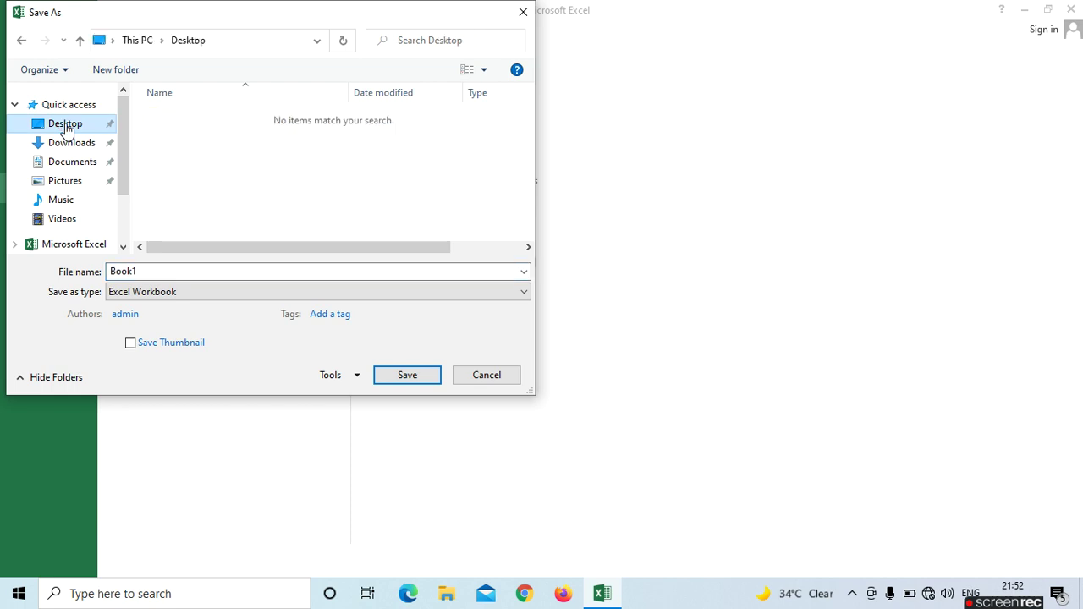
{"action": "double_click", "coordinate": [163, 269]}
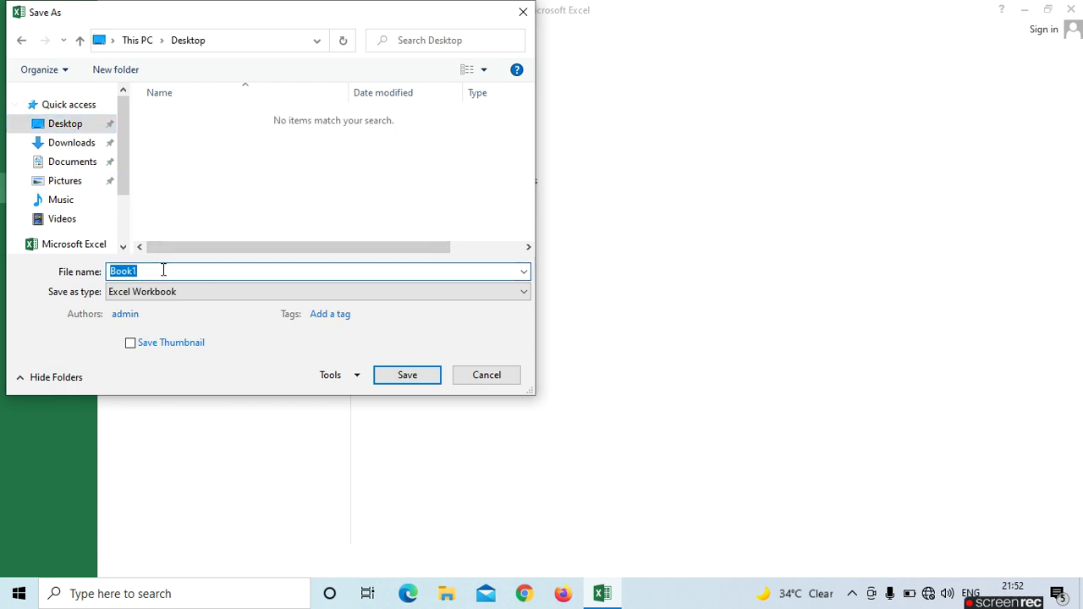
{"action": "key", "text": "BackSpace"}
{"action": "type", "text": "data "}
{"action": "type", "text": "of st"}
{"action": "type", "text": "udents"}
{"action": "left_click", "coordinate": [412, 380]}
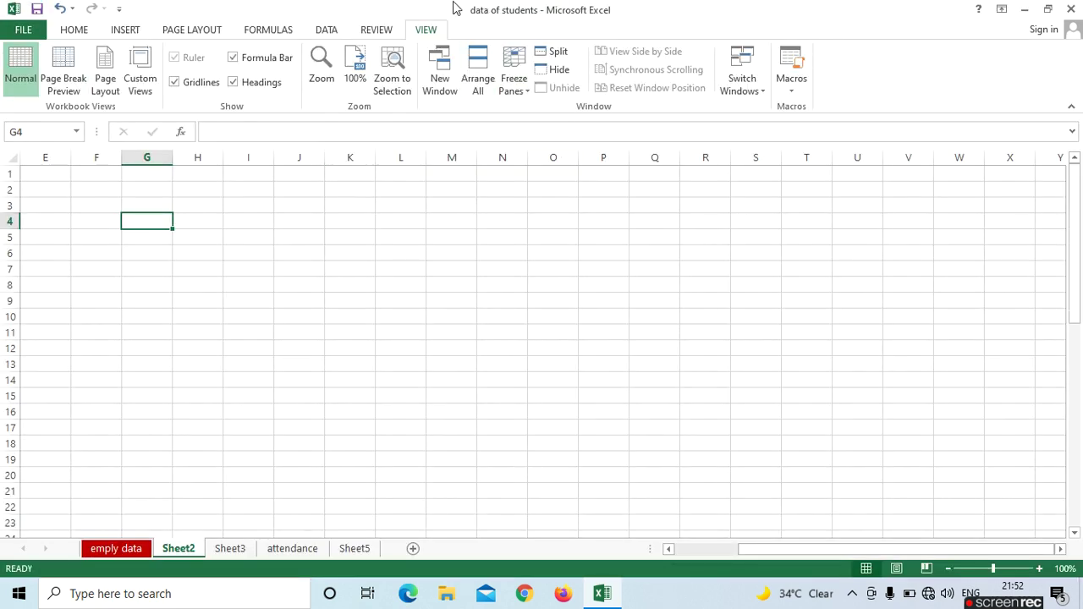
{"action": "double_click", "coordinate": [457, 8]}
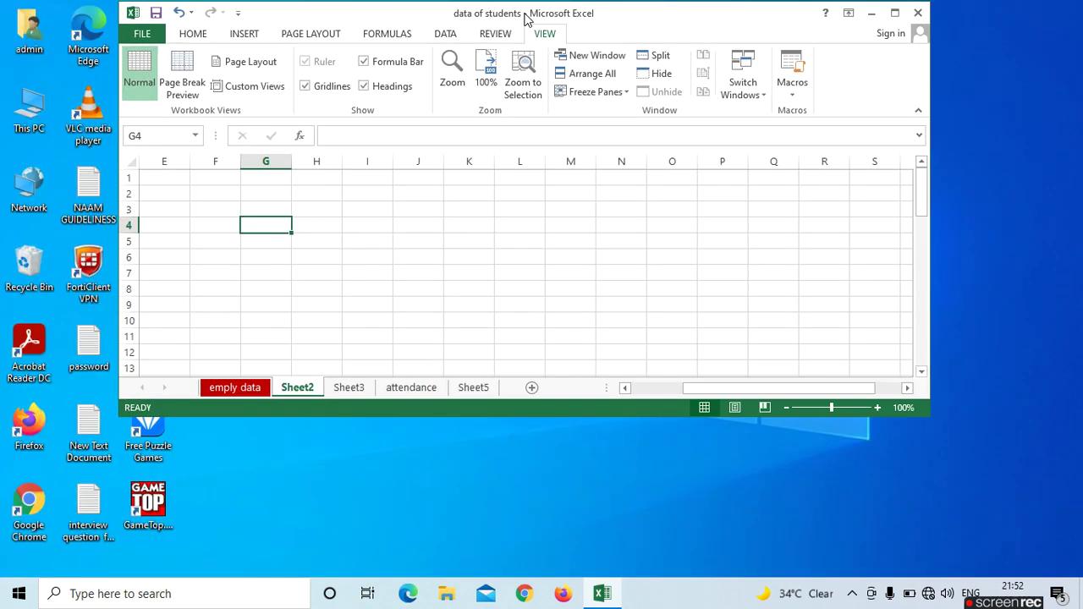
{"action": "left_click", "coordinate": [888, 12]}
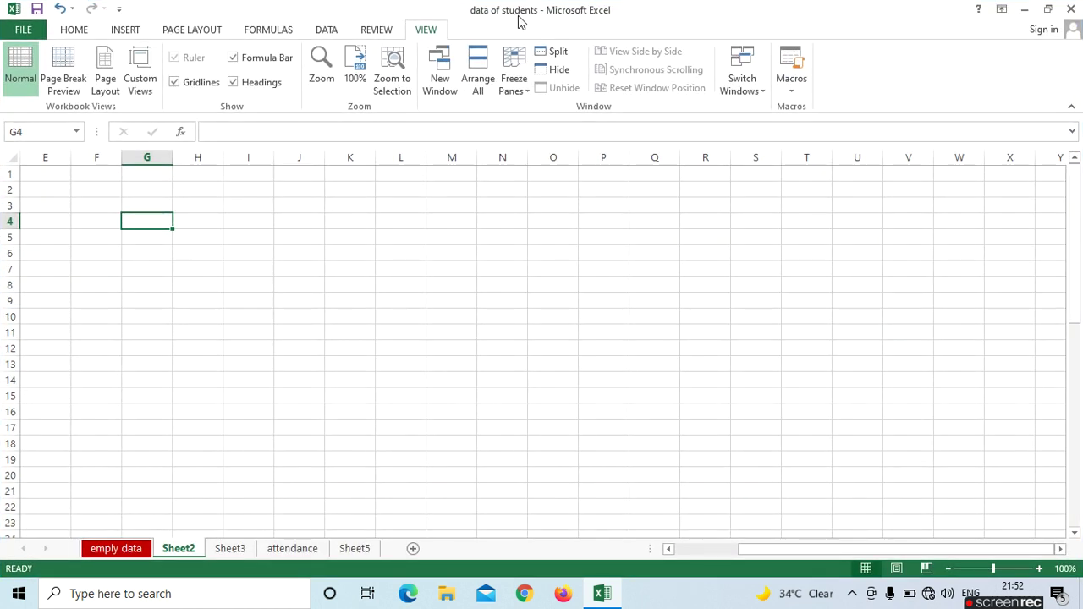
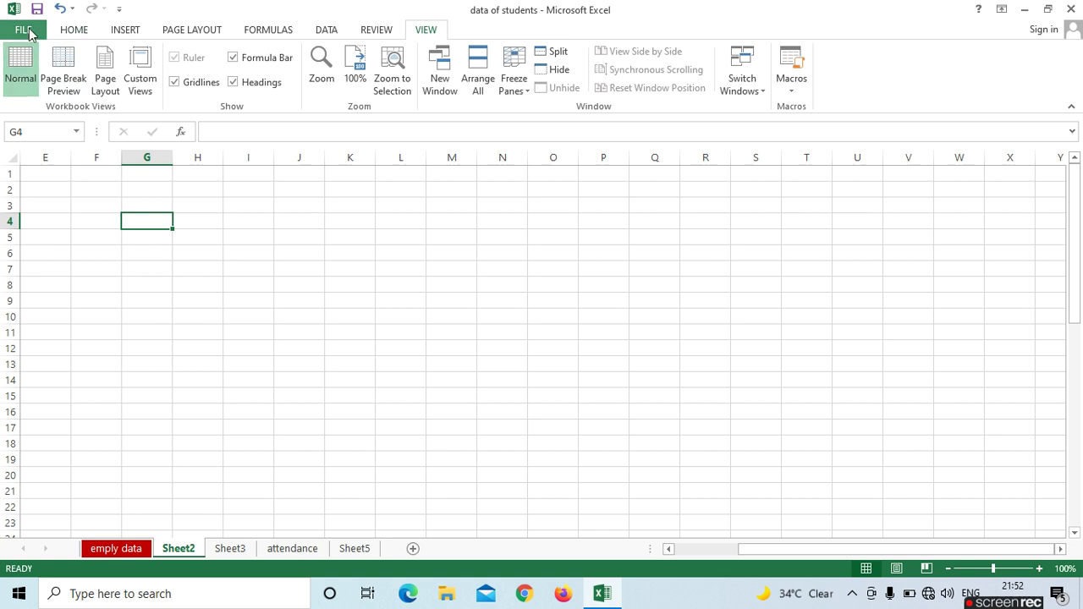
Step: Browse the File Info, New and Open pages, then return to the sheet and select cell N7
{"action": "left_click", "coordinate": [38, 30]}
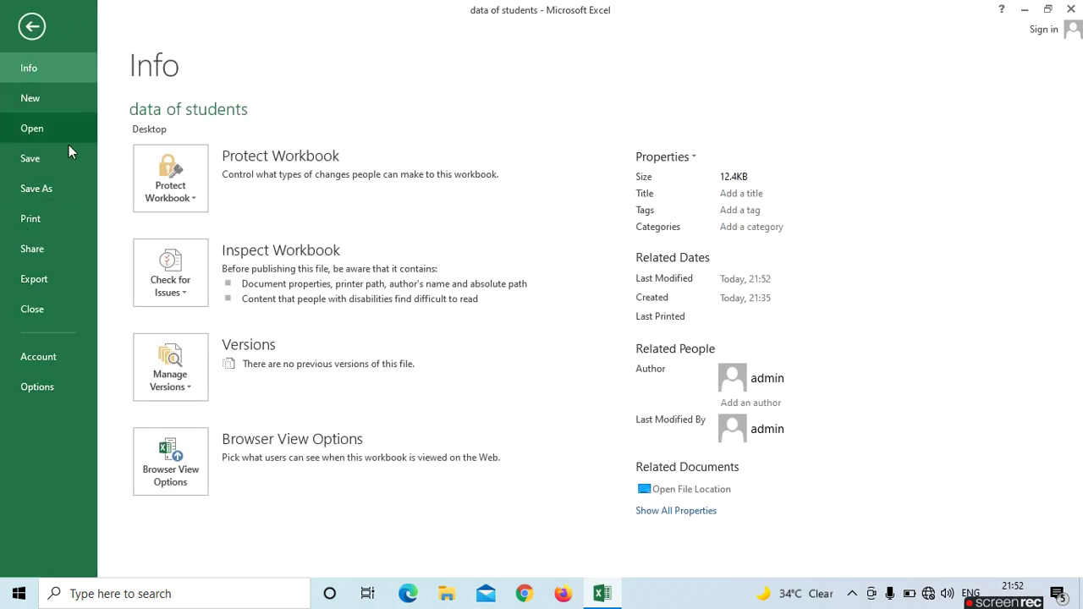
{"action": "left_click", "coordinate": [34, 100]}
{"action": "left_click", "coordinate": [32, 128]}
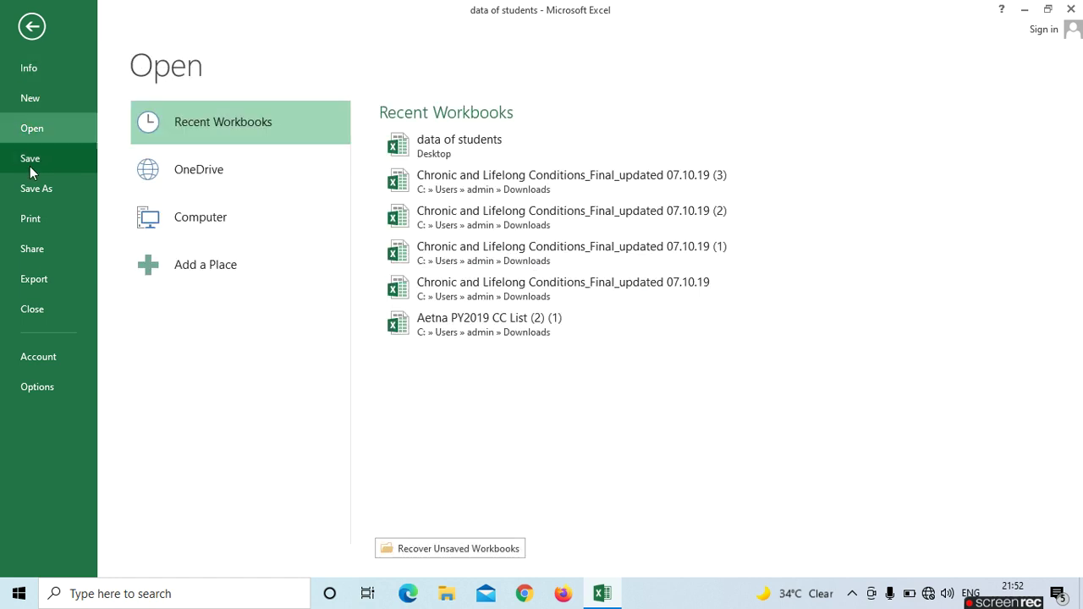
{"action": "left_click", "coordinate": [25, 28]}
{"action": "left_click", "coordinate": [23, 30]}
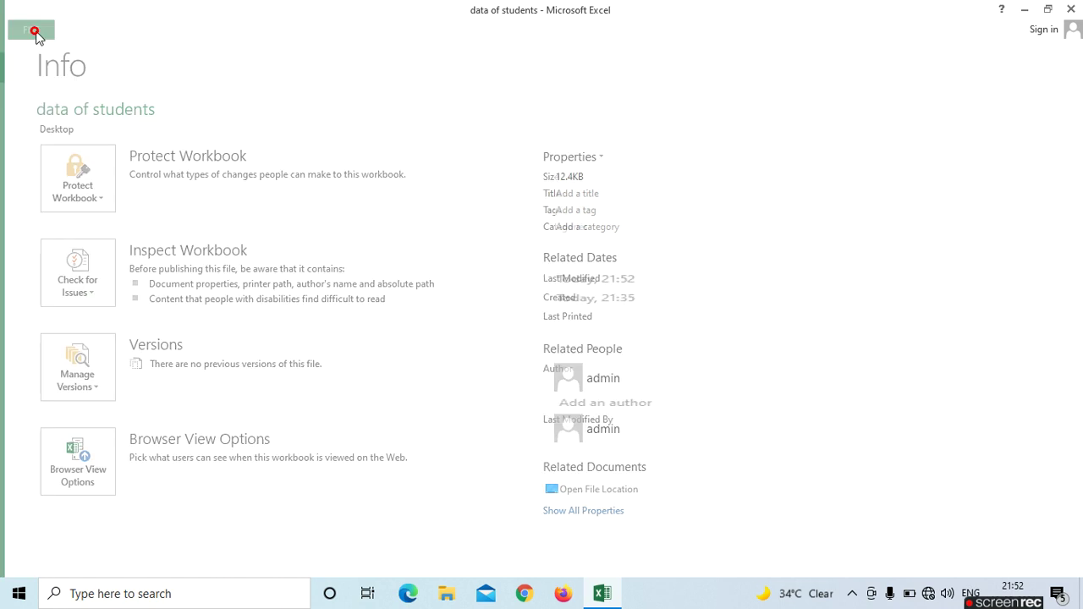
{"action": "left_click", "coordinate": [32, 28]}
{"action": "left_click", "coordinate": [504, 265]}
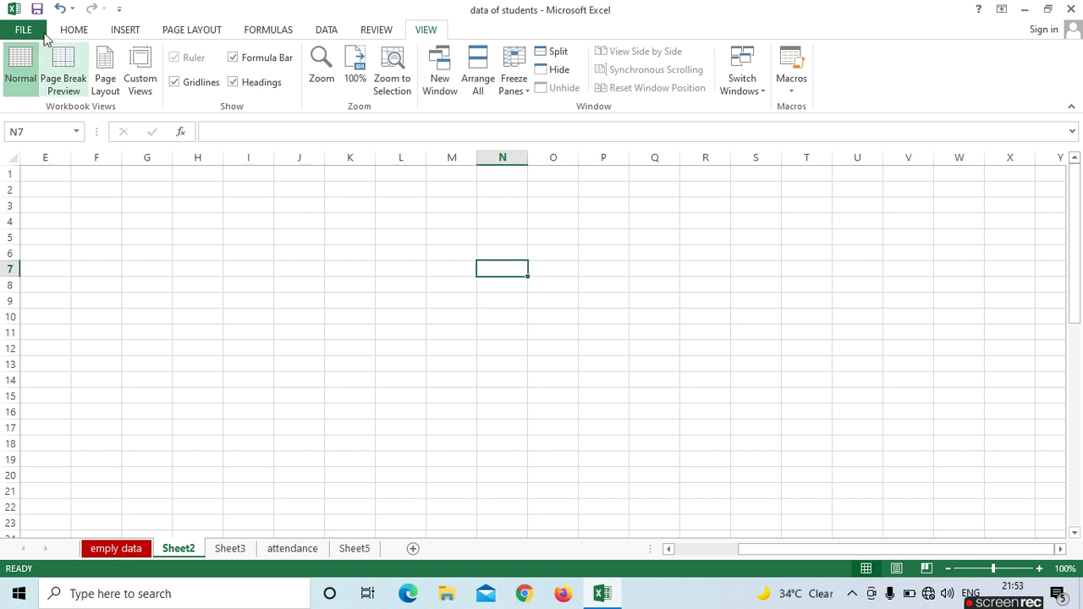
Step: Look at the New templates, then create blank workbook Book2 with Ctrl+N
{"action": "left_click", "coordinate": [38, 31]}
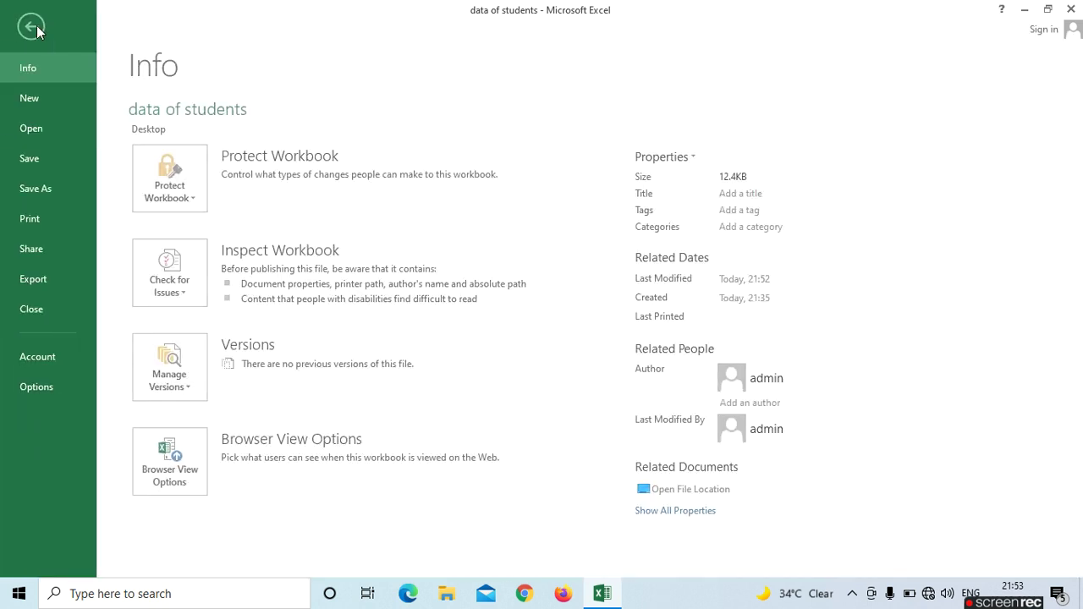
{"action": "left_click", "coordinate": [35, 99]}
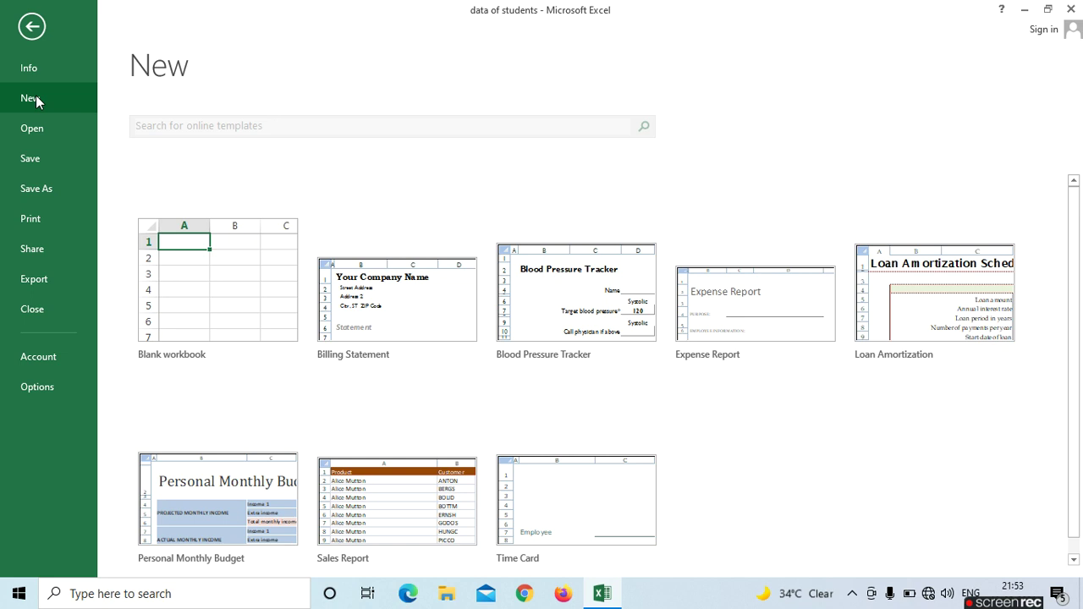
{"action": "left_click", "coordinate": [31, 26]}
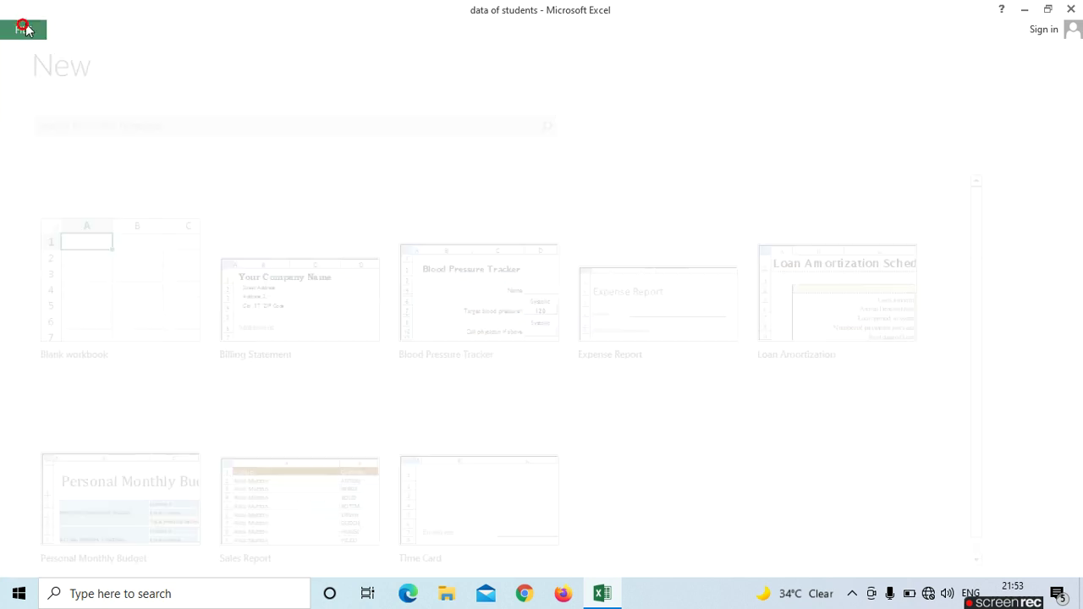
{"action": "key", "text": "ctrl+n"}
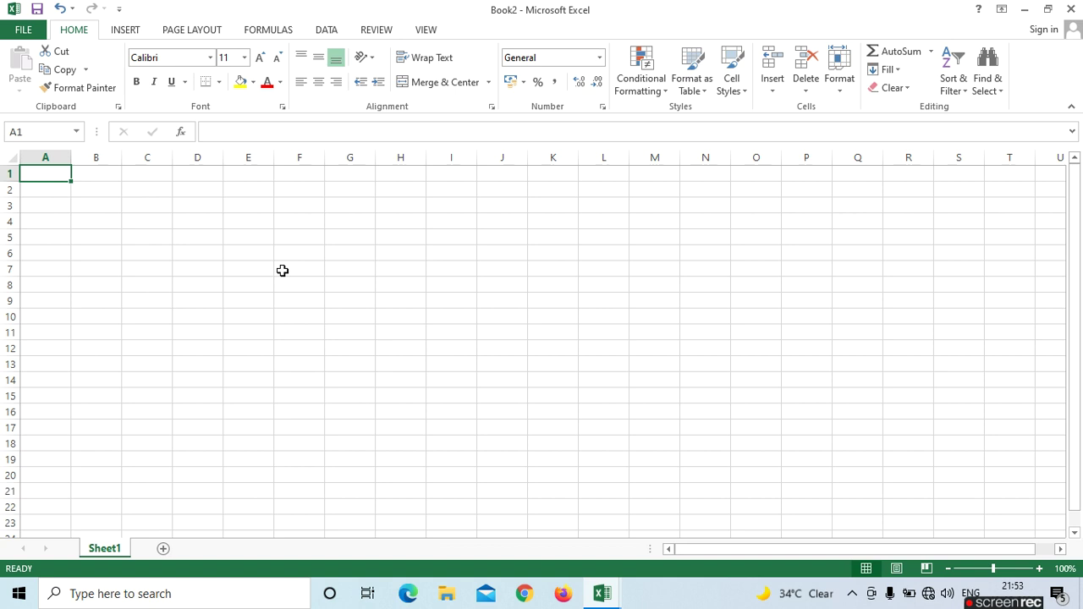
Step: Show the Recent Workbooks list with Ctrl+O, back out to Book2, then show it again
{"action": "key", "text": "ctrl+o"}
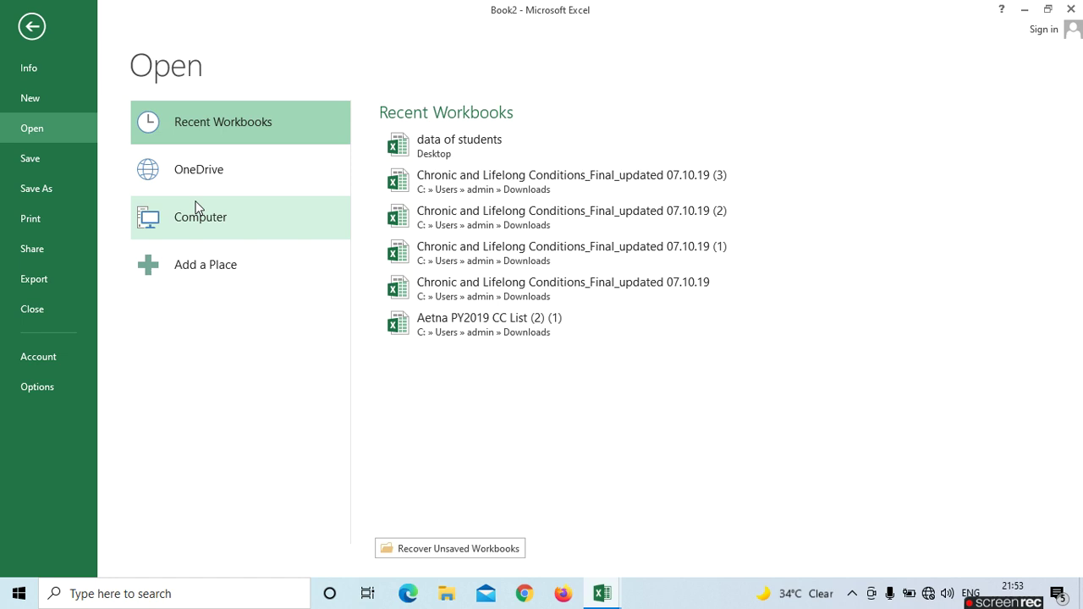
{"action": "left_click", "coordinate": [32, 26]}
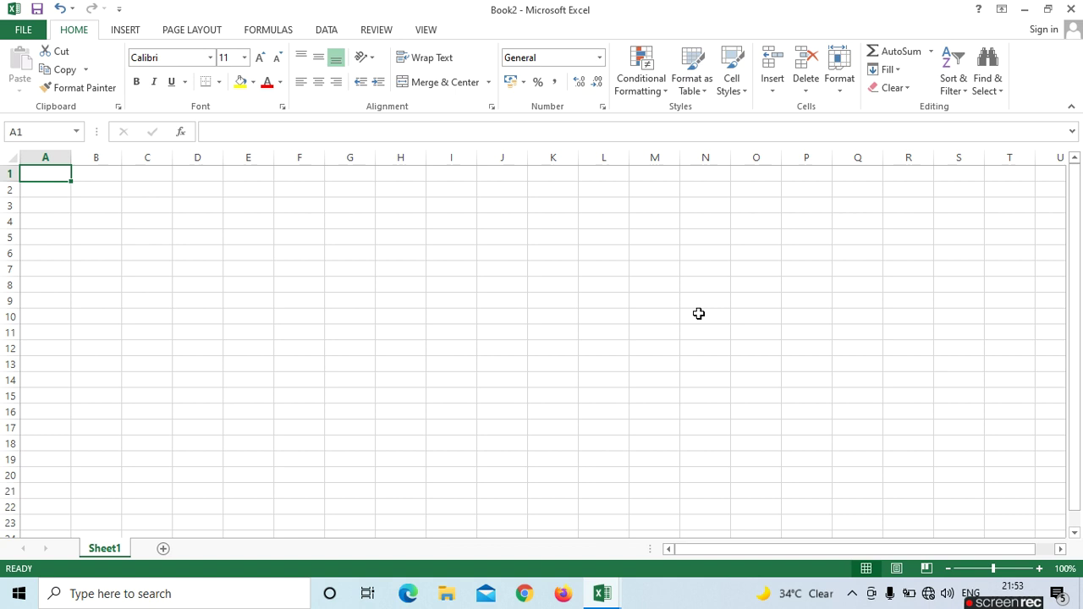
{"action": "key", "text": "ctrl+o"}
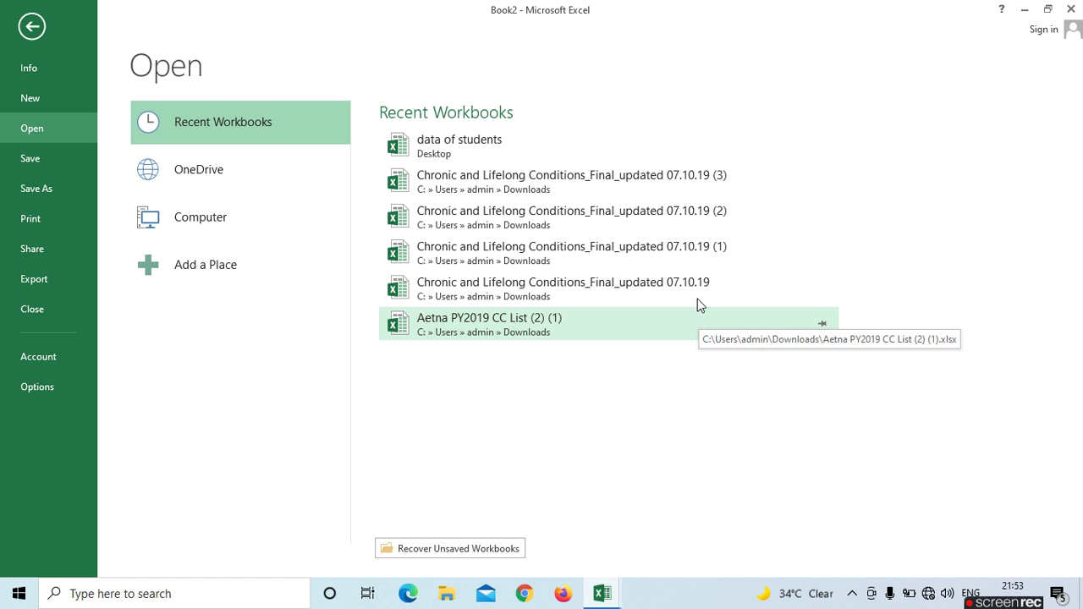
Step: Open data of students from Recent Workbooks, click through several cells, and save it via File > Save
{"action": "left_click", "coordinate": [499, 150]}
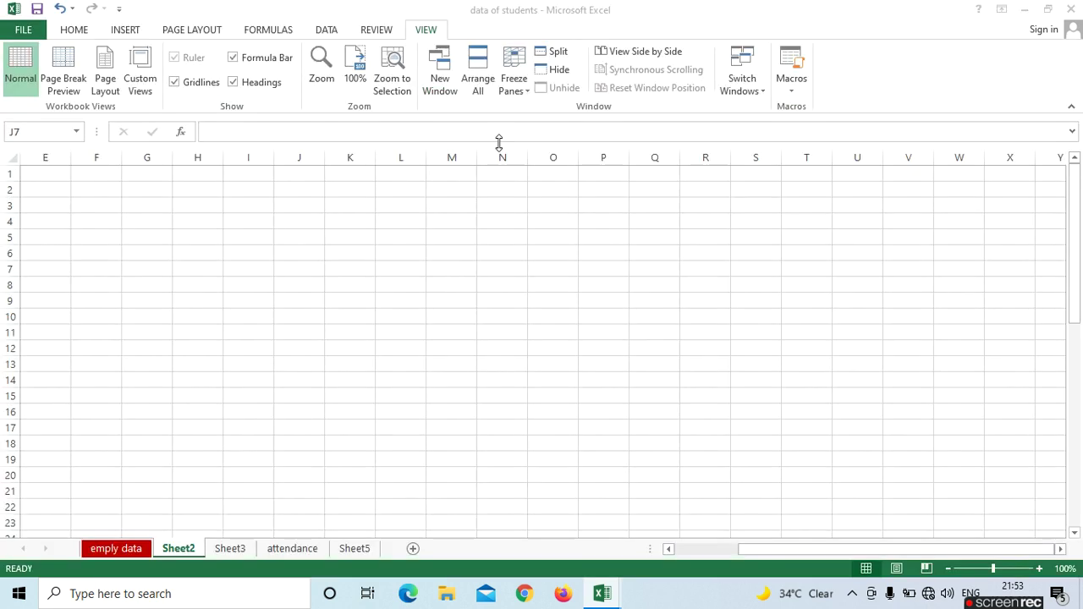
{"action": "left_click", "coordinate": [648, 323]}
{"action": "left_click", "coordinate": [420, 347]}
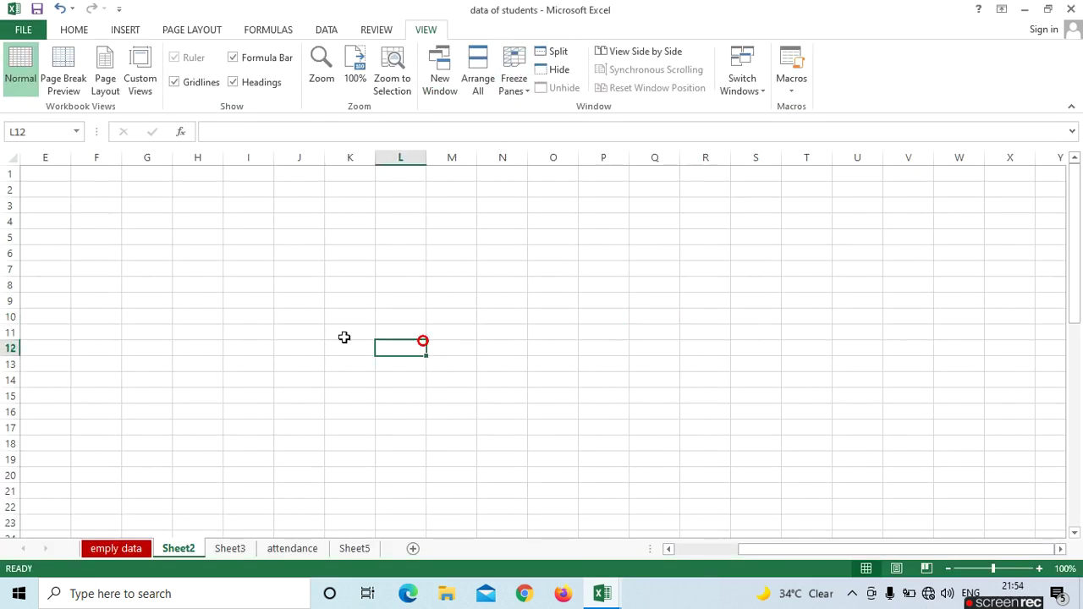
{"action": "left_click", "coordinate": [307, 266]}
{"action": "left_click", "coordinate": [210, 316]}
{"action": "left_click", "coordinate": [767, 411]}
{"action": "left_click", "coordinate": [403, 283]}
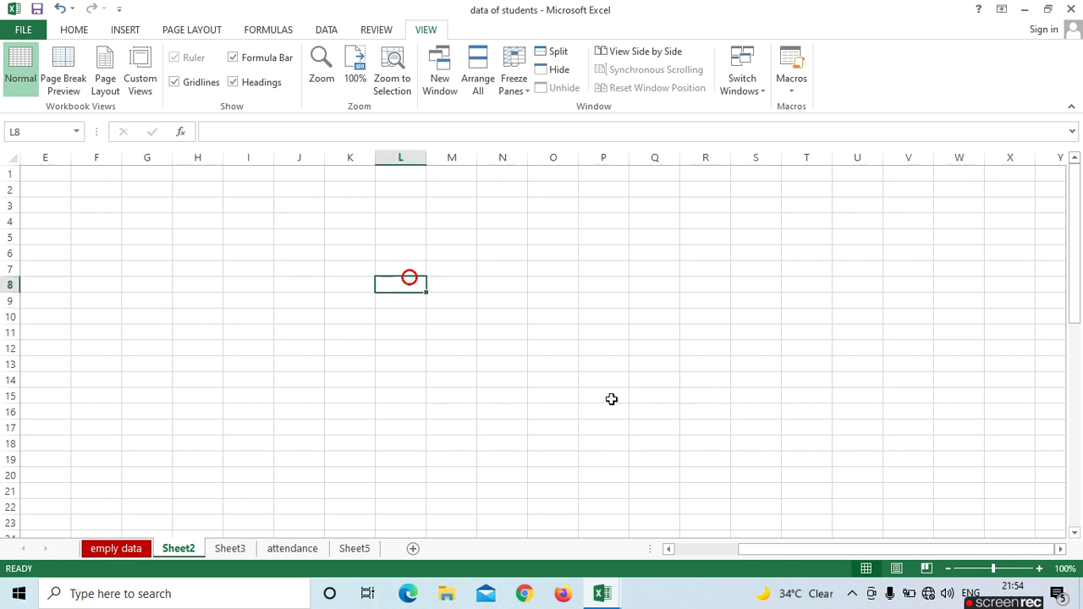
{"action": "left_click", "coordinate": [756, 239]}
{"action": "left_click", "coordinate": [449, 318]}
{"action": "left_click", "coordinate": [266, 306]}
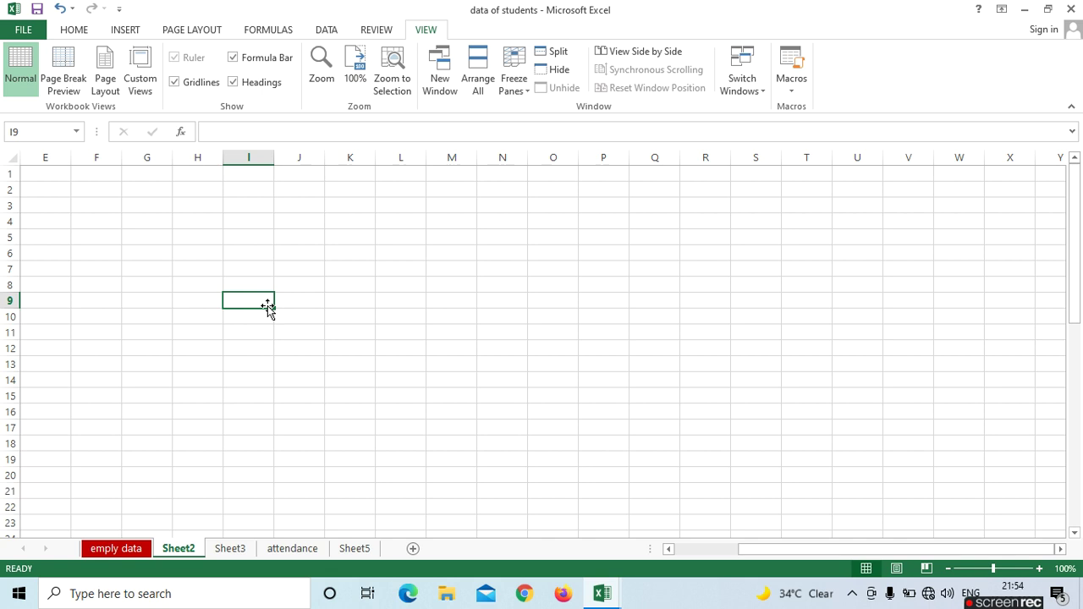
{"action": "left_click", "coordinate": [24, 29]}
{"action": "left_click", "coordinate": [38, 158]}
Step: Bring up Save As on the Desktop for data of students, check the file types, keep Excel Workbook, and cancel
{"action": "left_click", "coordinate": [28, 29]}
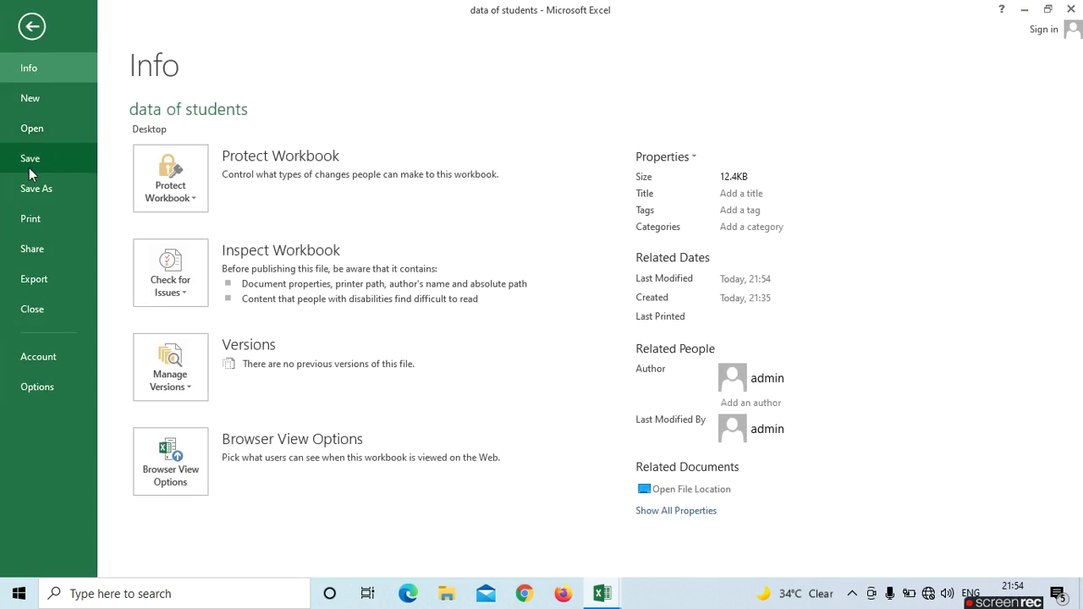
{"action": "left_click", "coordinate": [43, 189]}
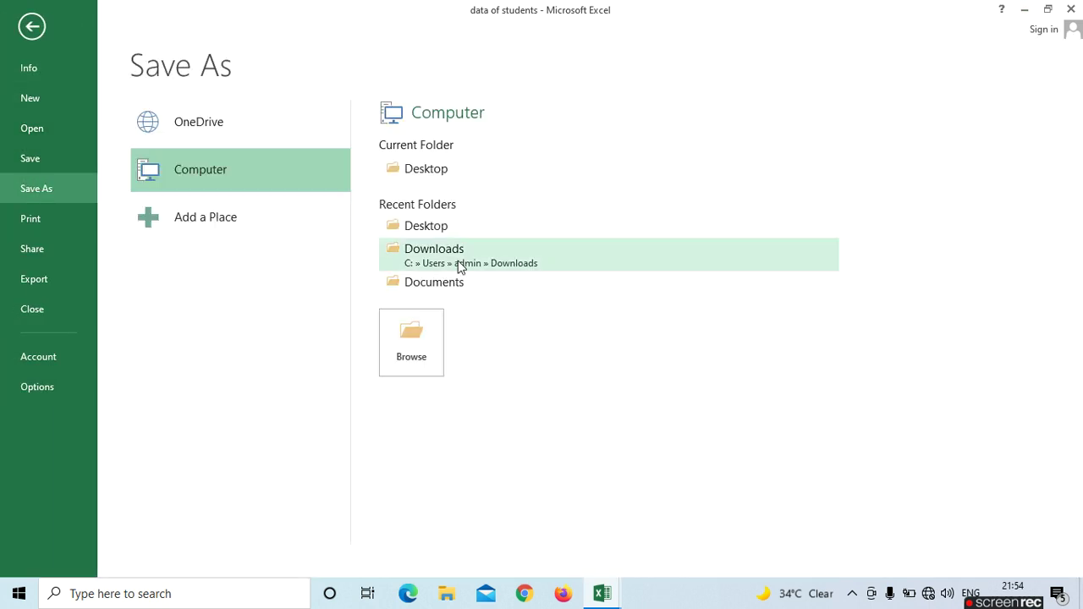
{"action": "left_click", "coordinate": [421, 336]}
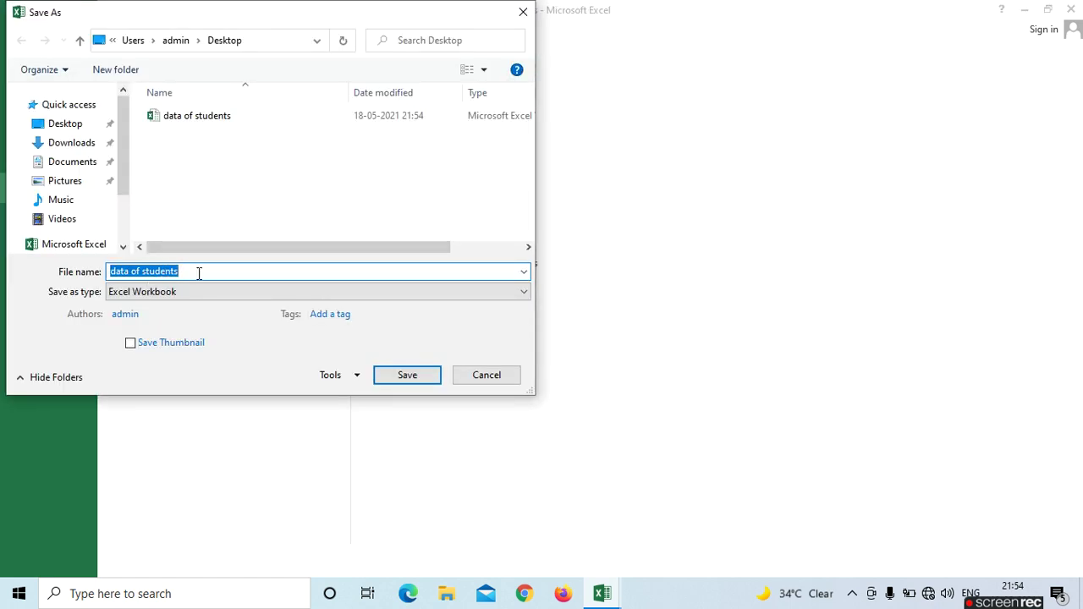
{"action": "left_click", "coordinate": [199, 271]}
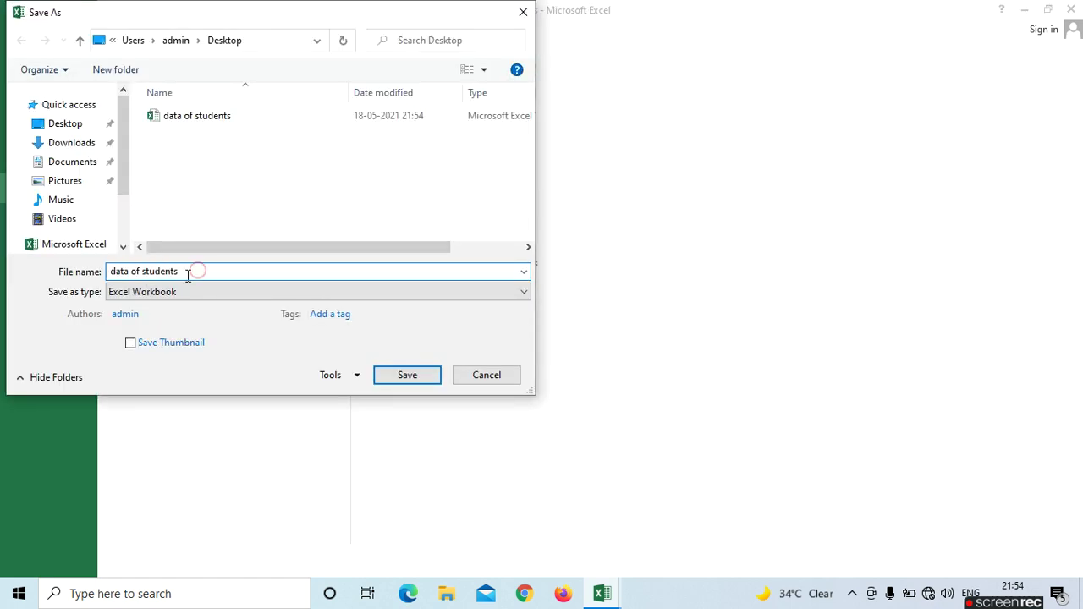
{"action": "left_click", "coordinate": [521, 291]}
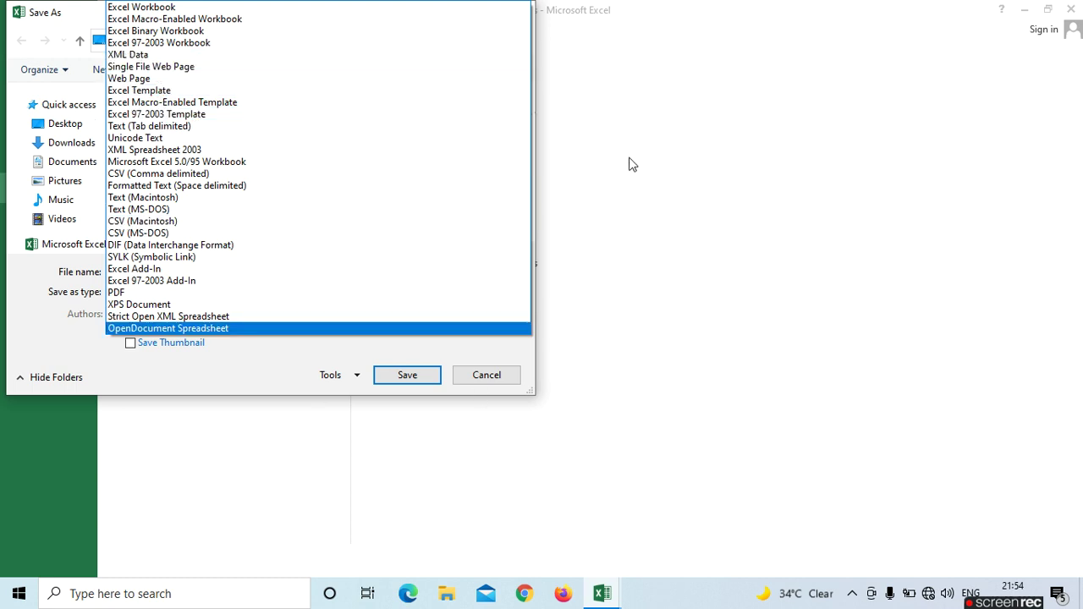
{"action": "left_click", "coordinate": [644, 245]}
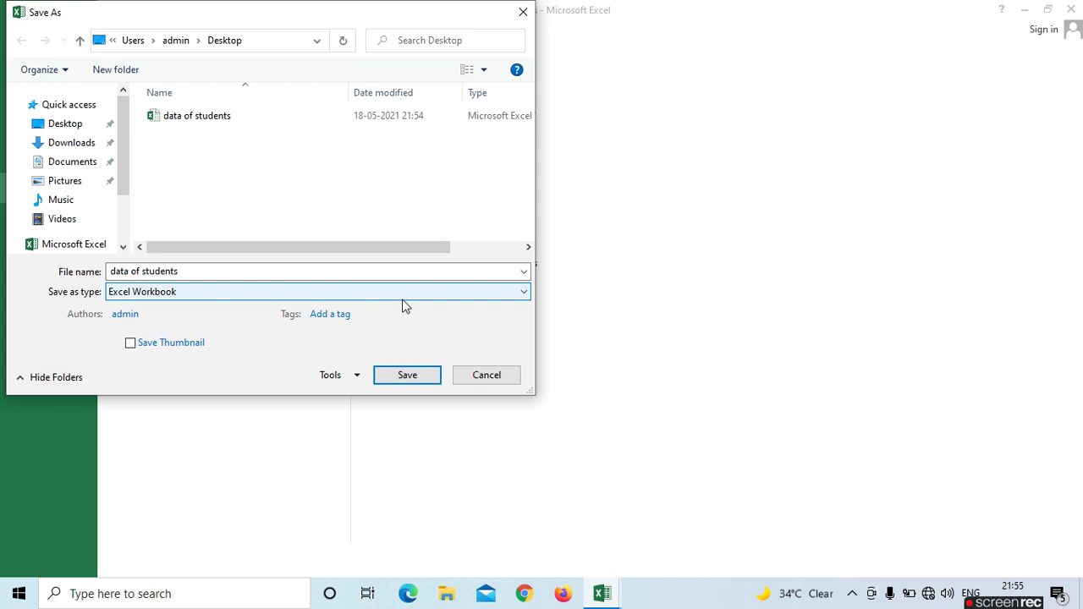
{"action": "left_click", "coordinate": [495, 291]}
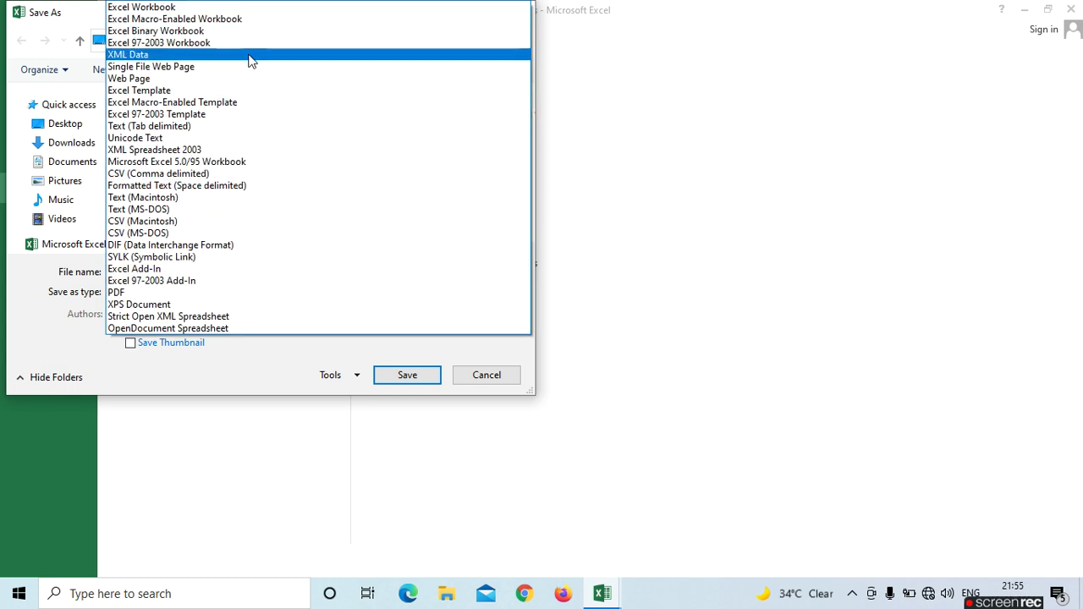
{"action": "left_click", "coordinate": [476, 380]}
{"action": "left_click", "coordinate": [494, 378]}
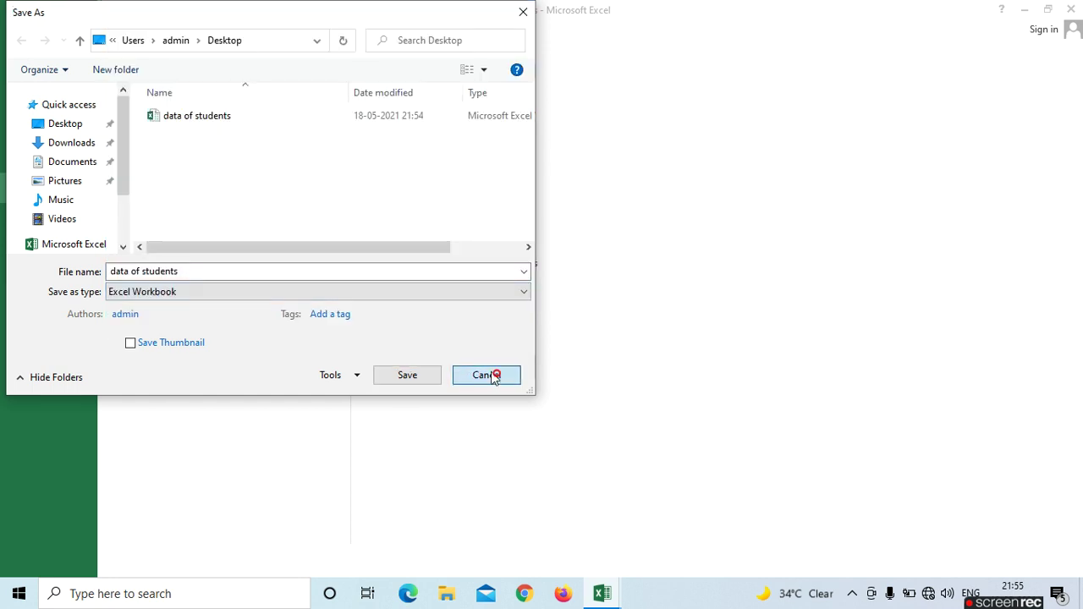
Step: Check the printer list, keep Microsoft Print to PDF, and return to the worksheet grid
{"action": "left_click", "coordinate": [36, 218]}
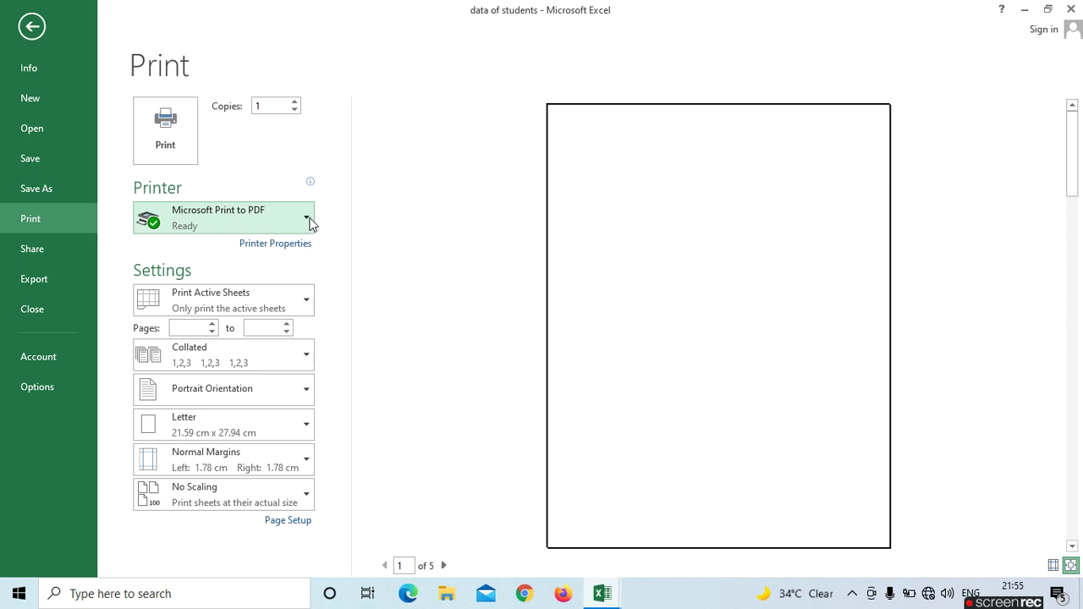
{"action": "left_click", "coordinate": [304, 219]}
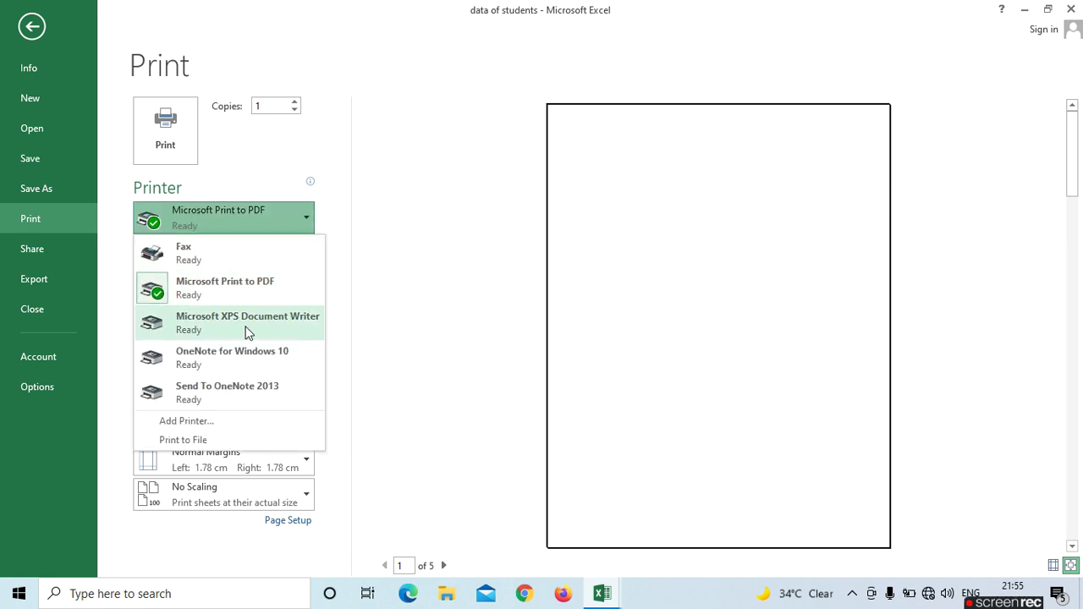
{"action": "left_click", "coordinate": [393, 254]}
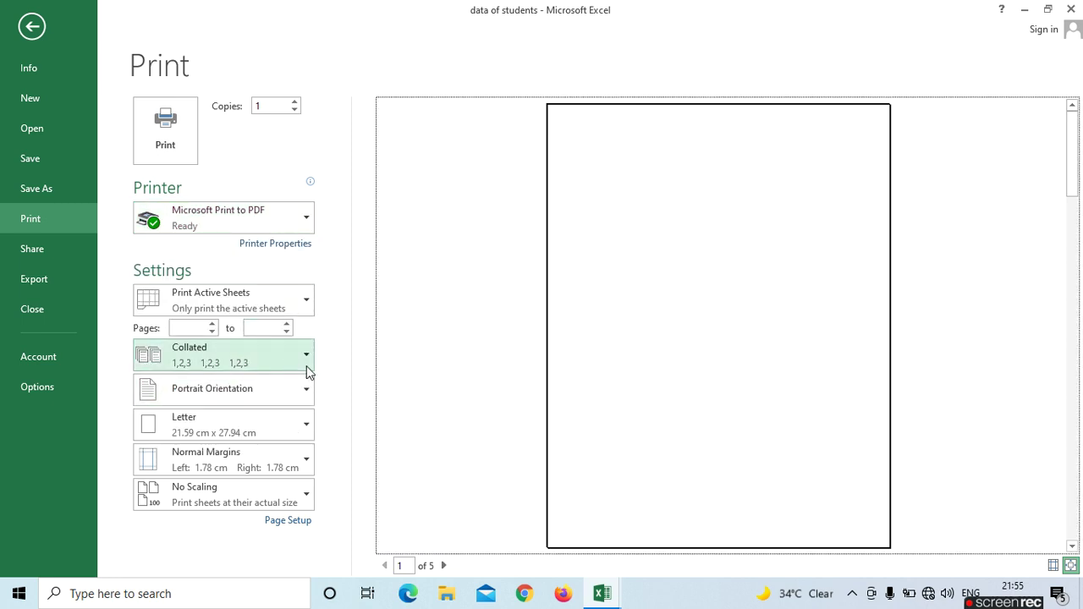
{"action": "left_click", "coordinate": [32, 31]}
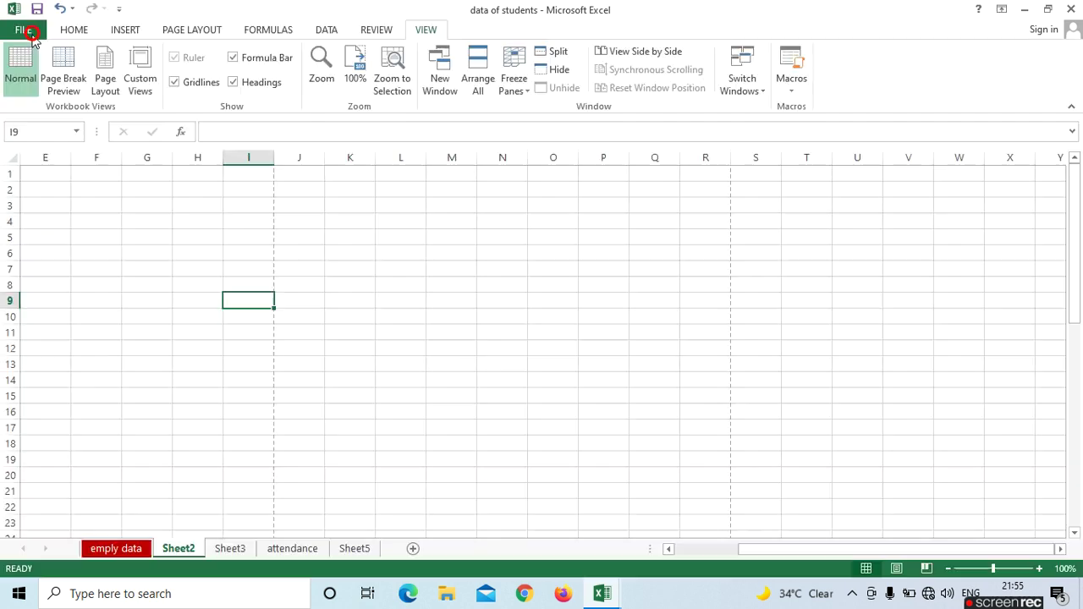
Step: On the emply data sheet, fill M8:M24 with the series 1 to 17
{"action": "left_click", "coordinate": [126, 548]}
{"action": "left_click_drag", "start_coordinate": [156, 282], "coordinate": [584, 355]}
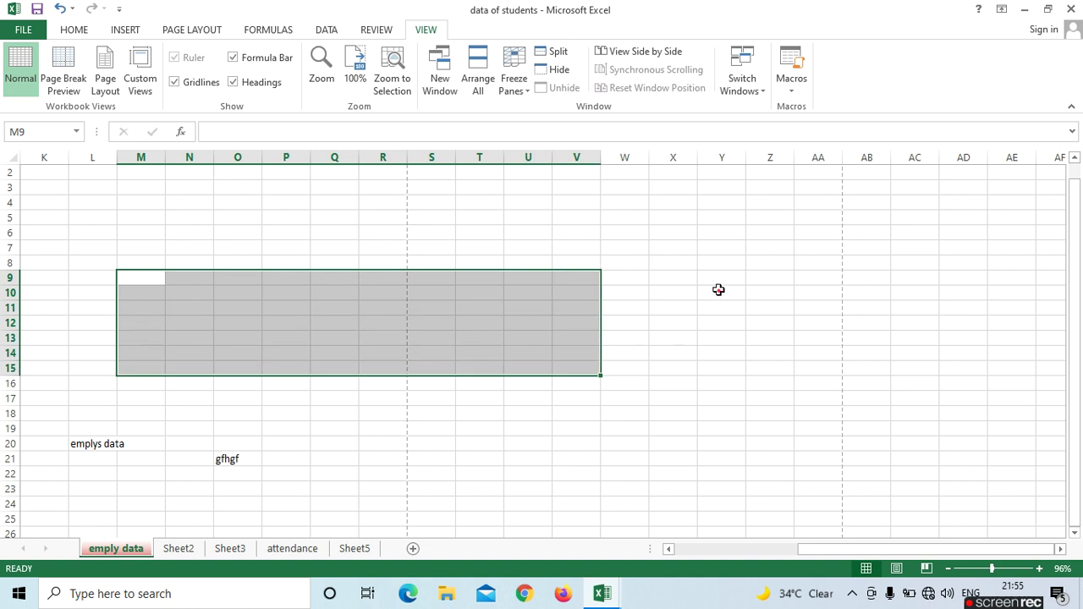
{"action": "left_click", "coordinate": [718, 290]}
{"action": "left_click", "coordinate": [157, 262]}
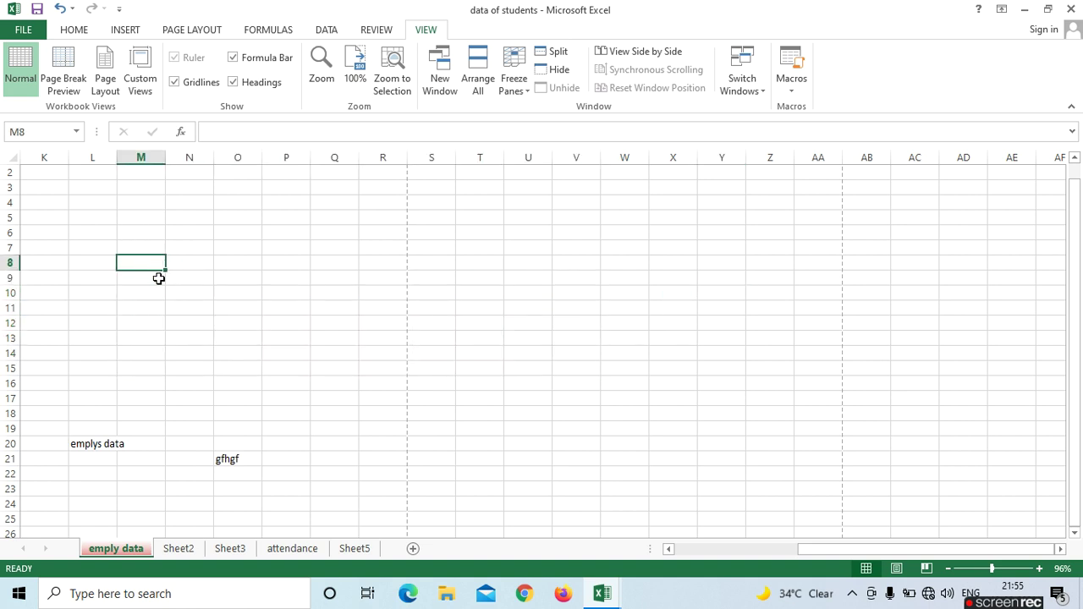
{"action": "type", "text": "1"}
{"action": "key", "text": "Return"}
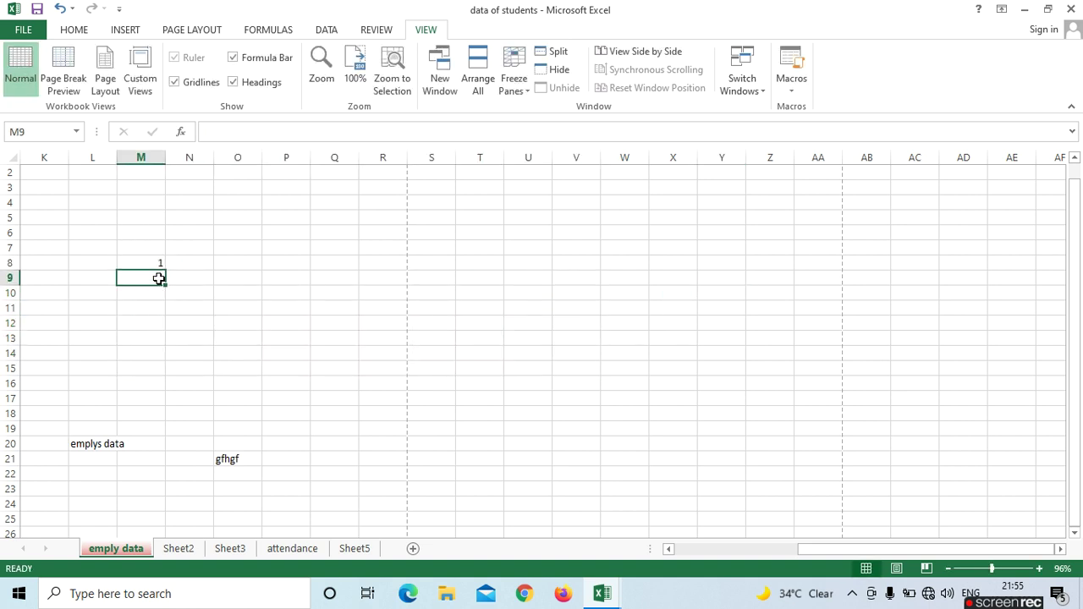
{"action": "type", "text": "2"}
{"action": "left_click", "coordinate": [249, 323]}
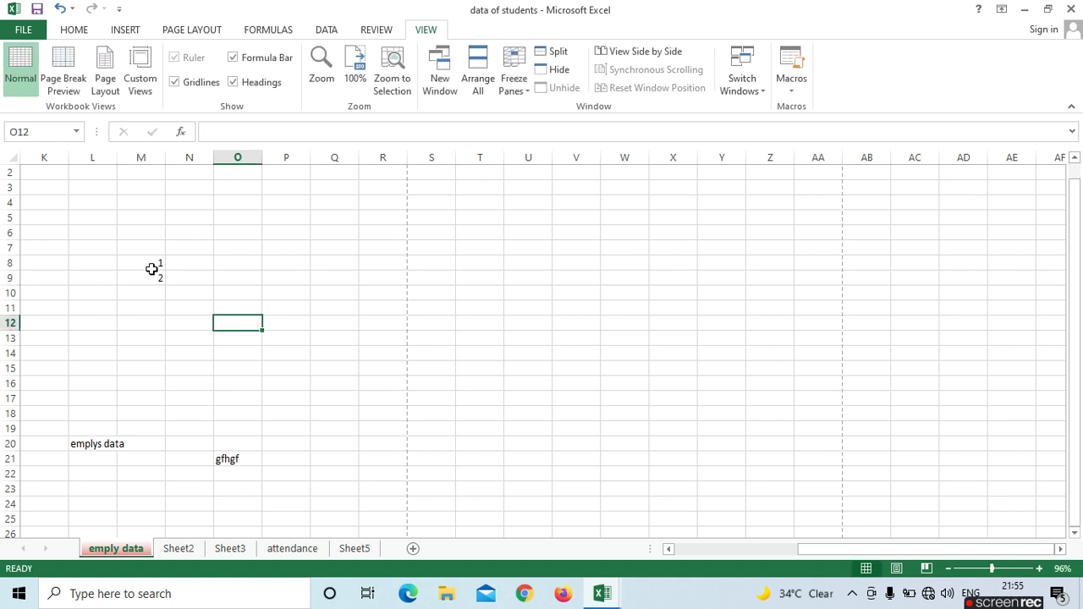
{"action": "left_click_drag", "start_coordinate": [152, 267], "coordinate": [121, 508]}
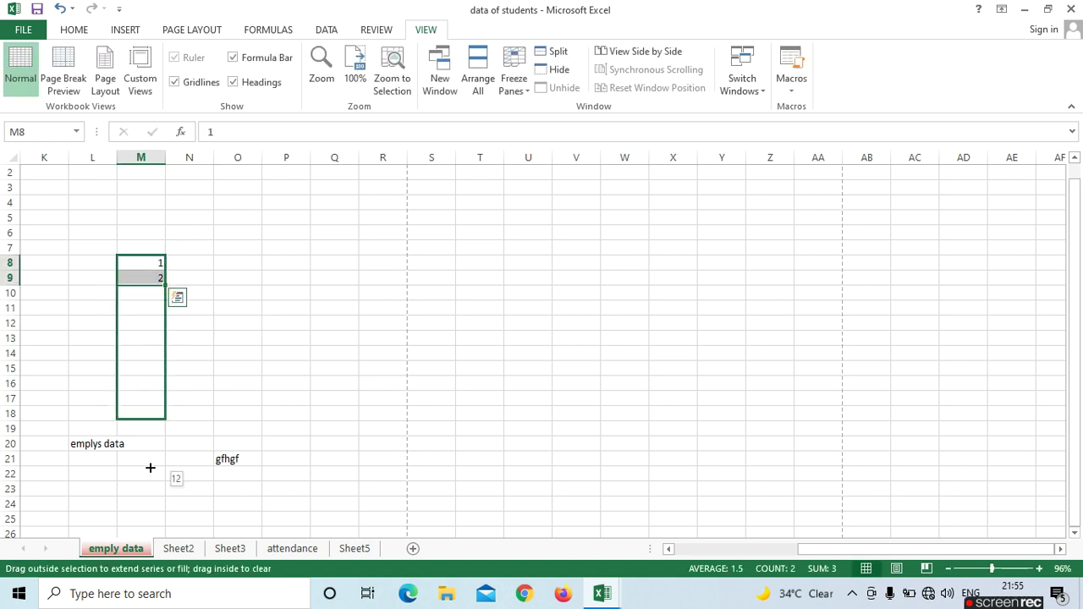
Step: Fill W8:W24 with the even numbers 2 to 34
{"action": "left_click", "coordinate": [604, 263]}
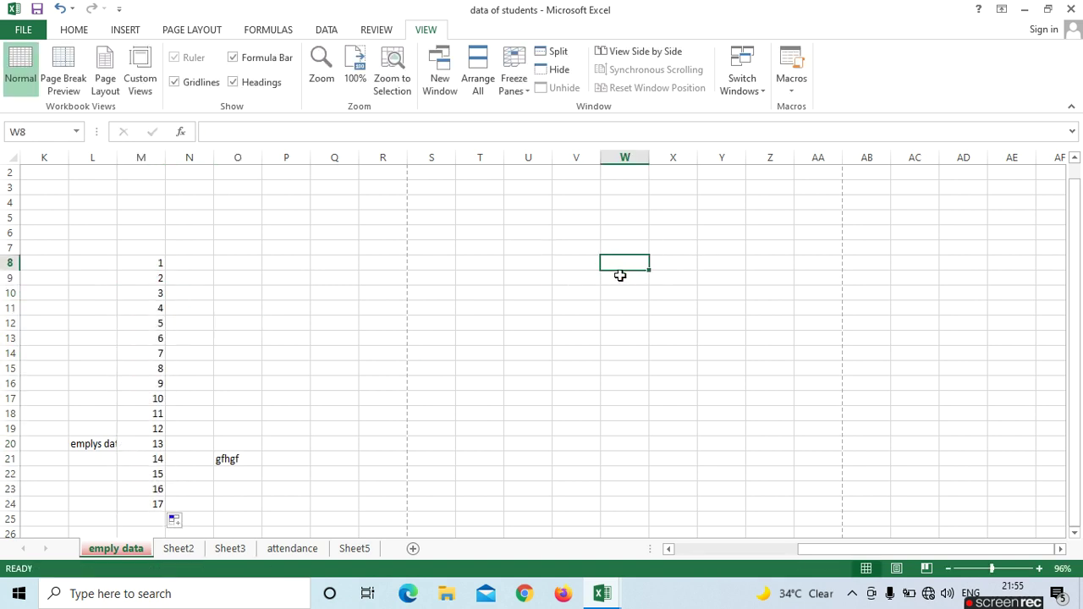
{"action": "type", "text": "2"}
{"action": "left_click", "coordinate": [620, 276]}
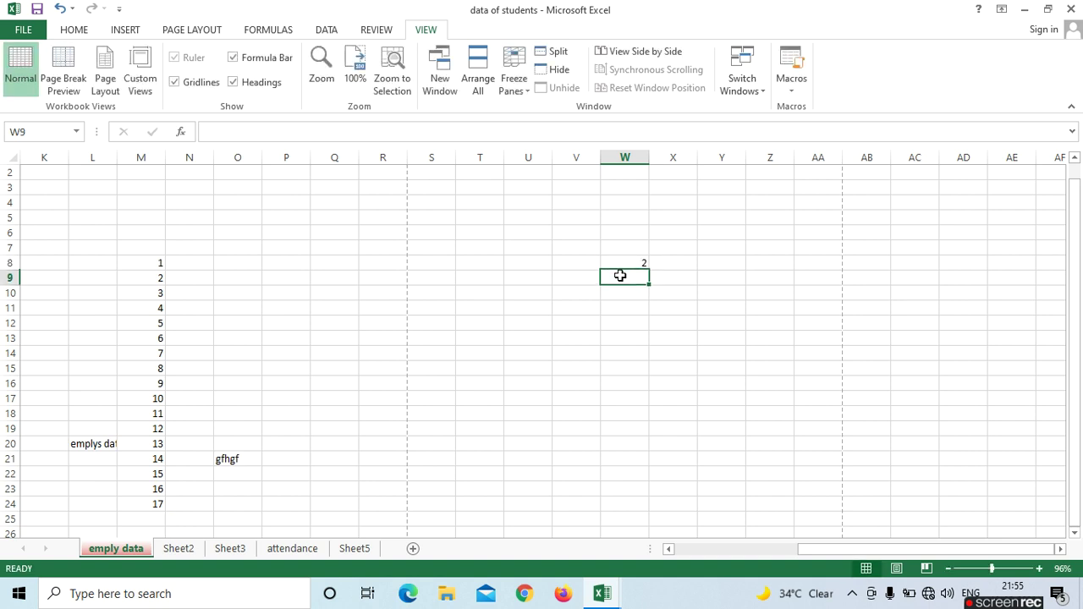
{"action": "type", "text": "4"}
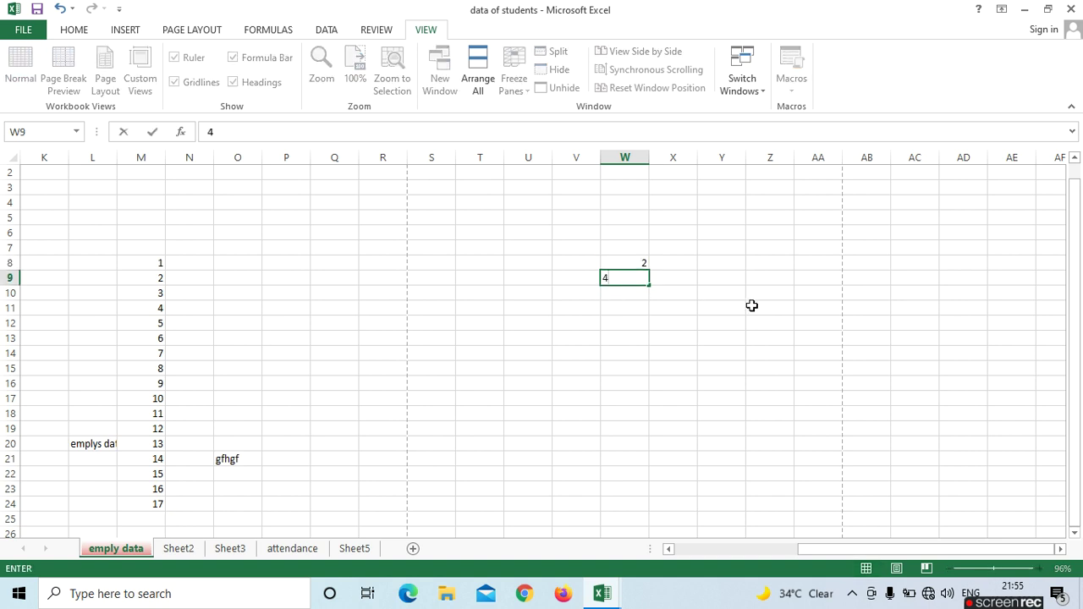
{"action": "left_click", "coordinate": [751, 306]}
{"action": "mouse_move", "coordinate": [623, 263]}
{"action": "left_mouse_down"}
{"action": "mouse_move", "coordinate": [641, 279]}
{"action": "mouse_move", "coordinate": [649, 510]}
{"action": "left_mouse_up"}
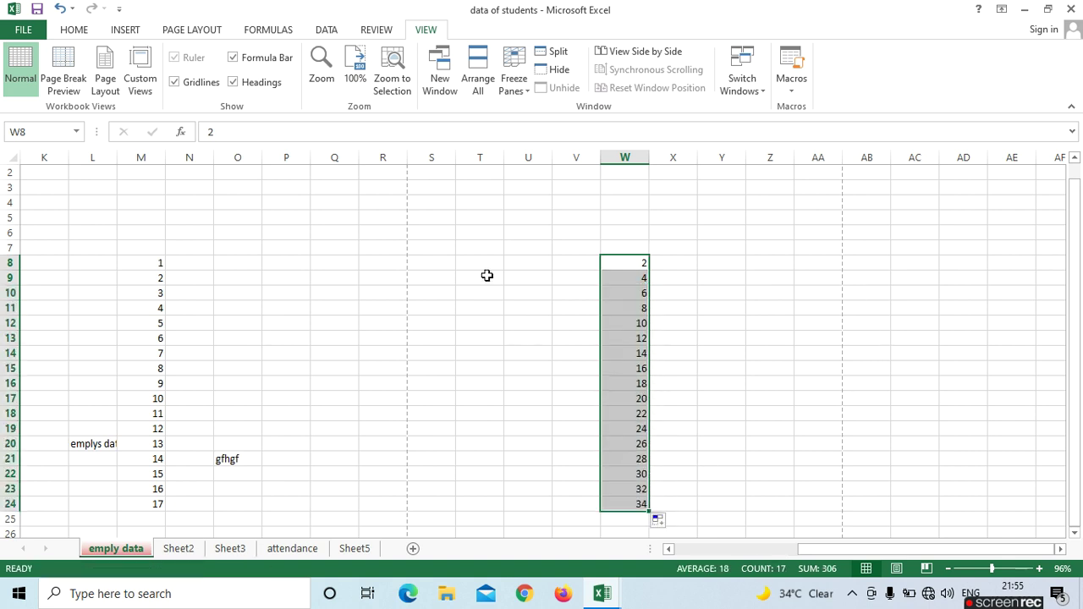
{"action": "left_click", "coordinate": [479, 277]}
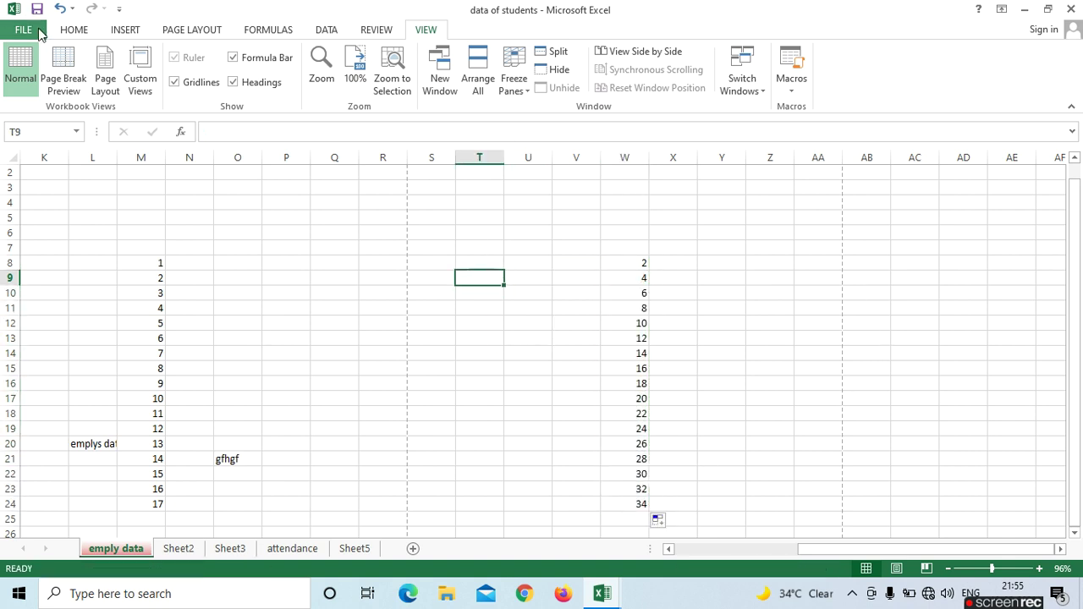
{"action": "left_click", "coordinate": [35, 31]}
Step: On the Print page, switch printing to uncollated copies
{"action": "left_click", "coordinate": [32, 220]}
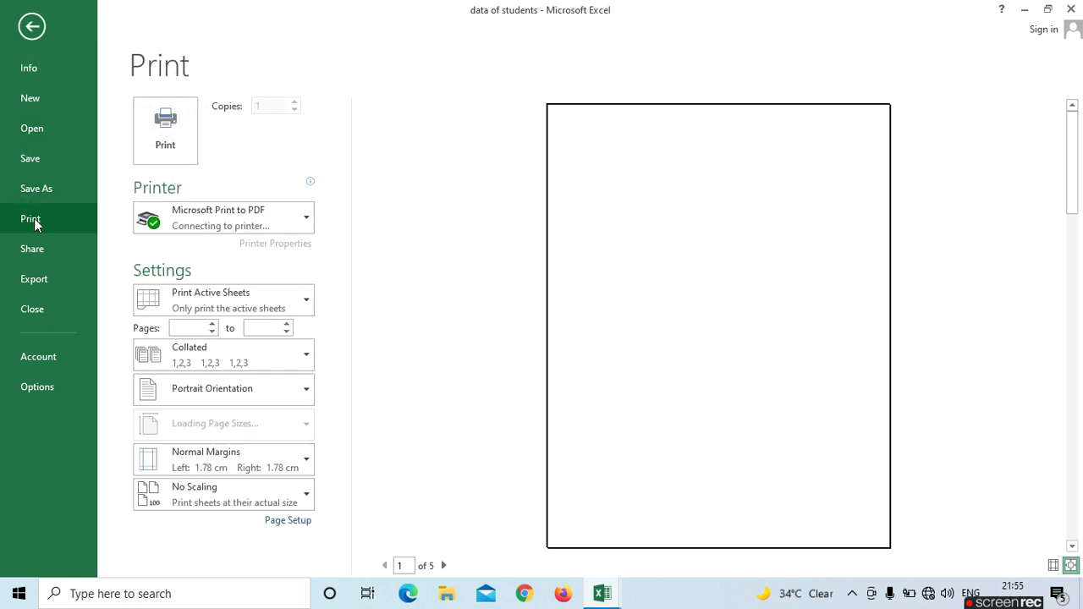
{"action": "left_click", "coordinate": [305, 357]}
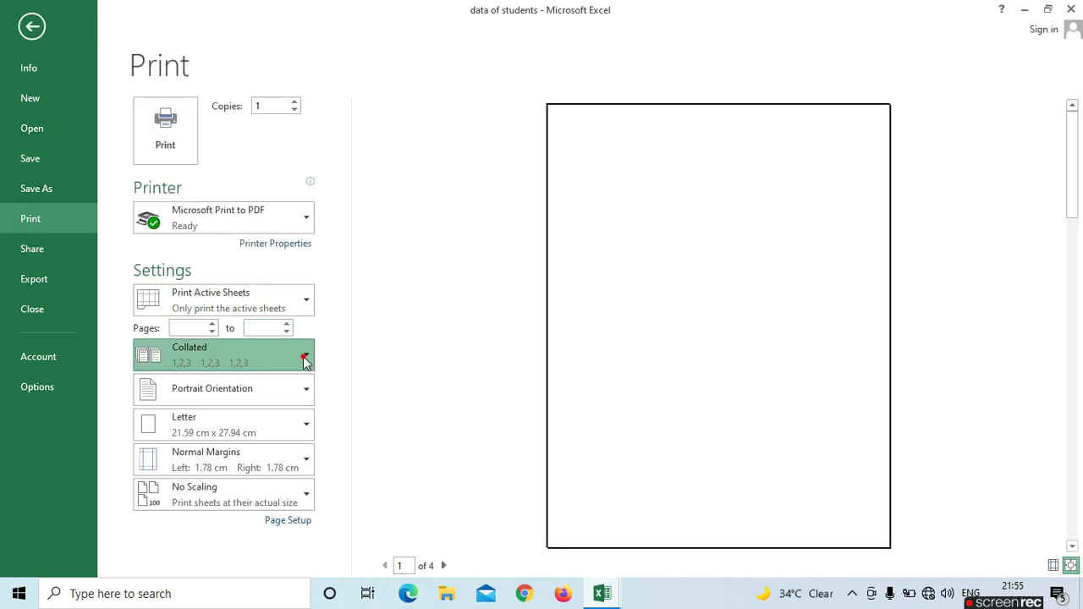
{"action": "left_click", "coordinate": [214, 355]}
{"action": "left_click", "coordinate": [306, 359]}
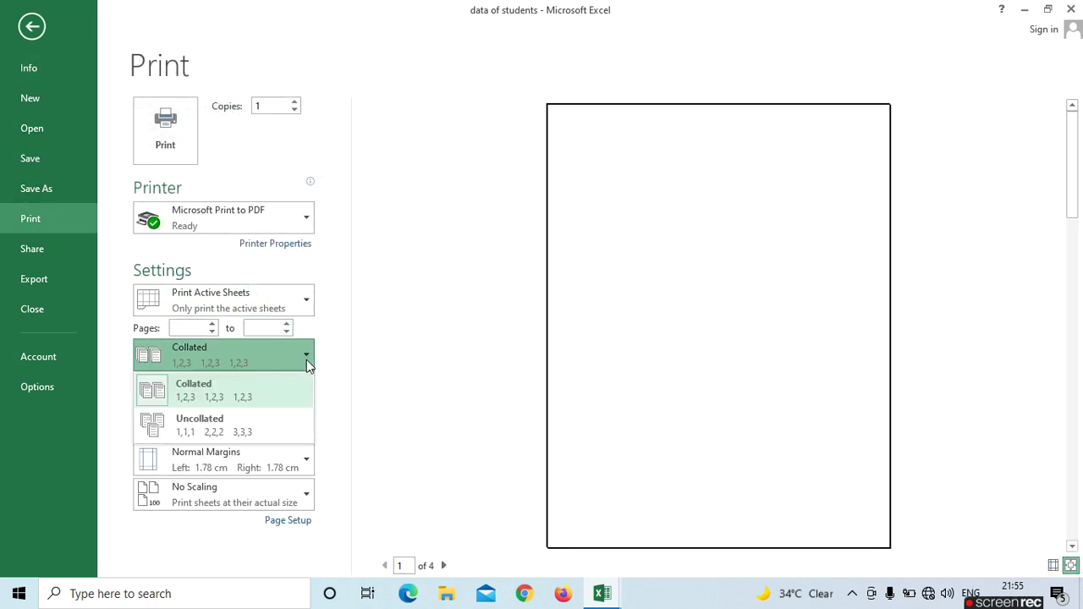
{"action": "left_click", "coordinate": [205, 431]}
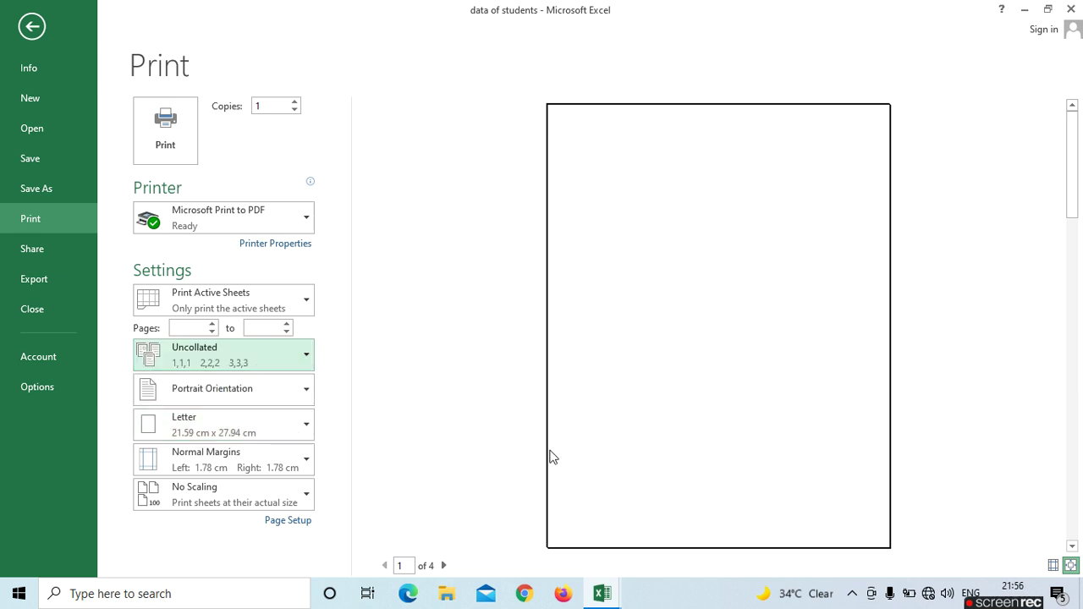
{"action": "left_click", "coordinate": [625, 357]}
{"action": "left_click", "coordinate": [33, 28]}
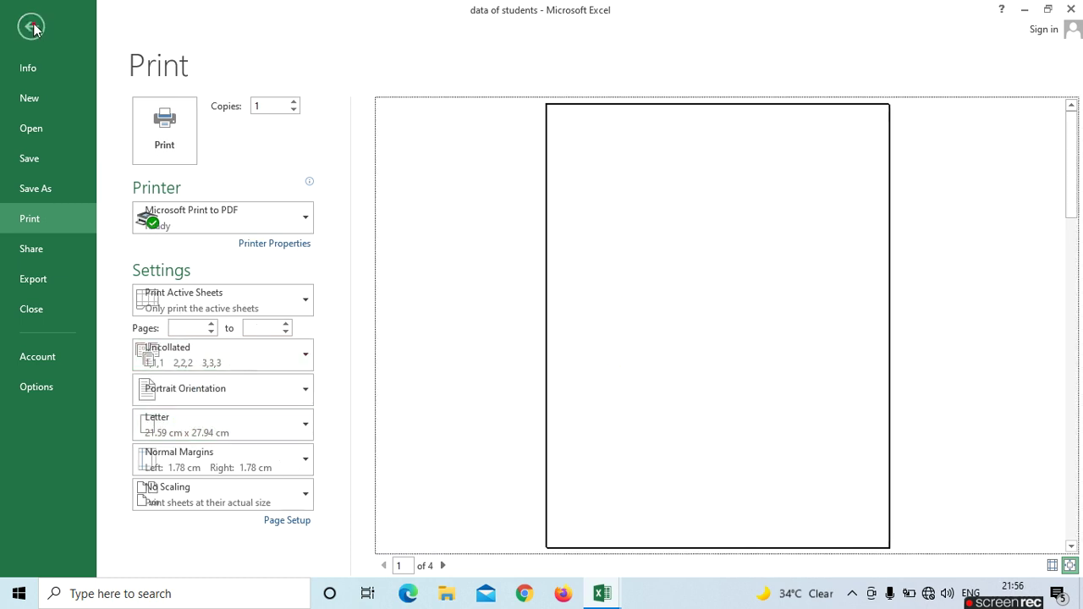
{"action": "left_click", "coordinate": [236, 427]}
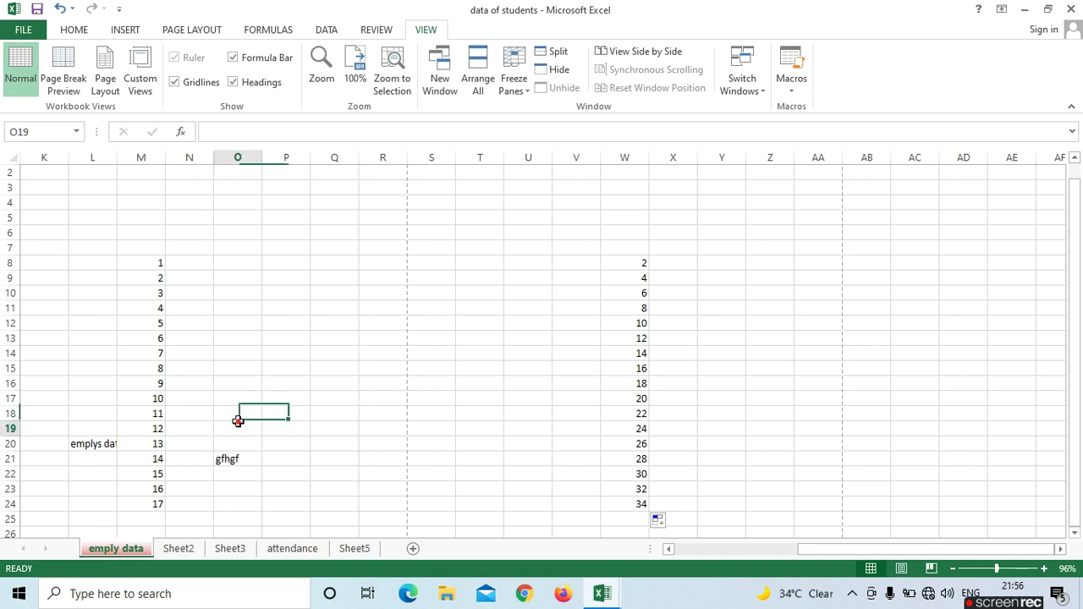
Step: Try A4 and Statement paper sizes, finally settling on Letter (21.59 cm x 27.94 cm)
{"action": "left_click", "coordinate": [25, 30]}
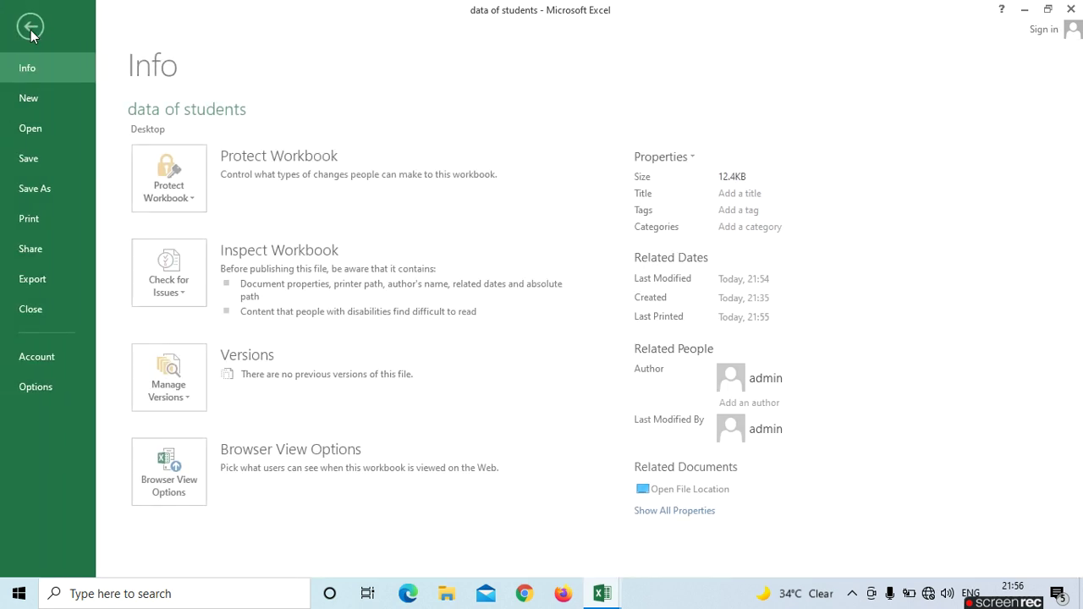
{"action": "left_click", "coordinate": [30, 218]}
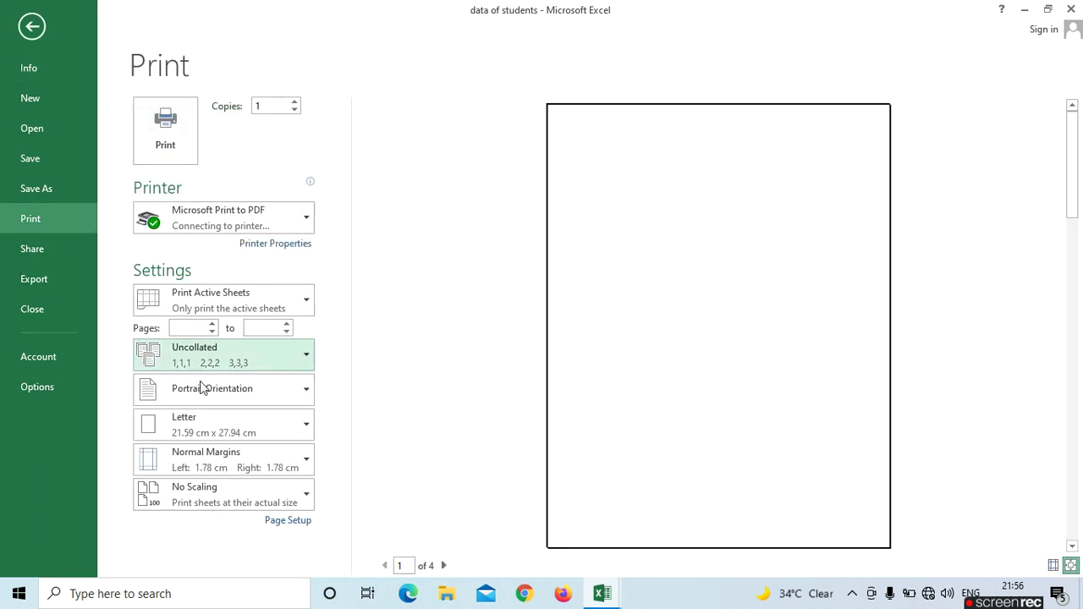
{"action": "left_click", "coordinate": [250, 428]}
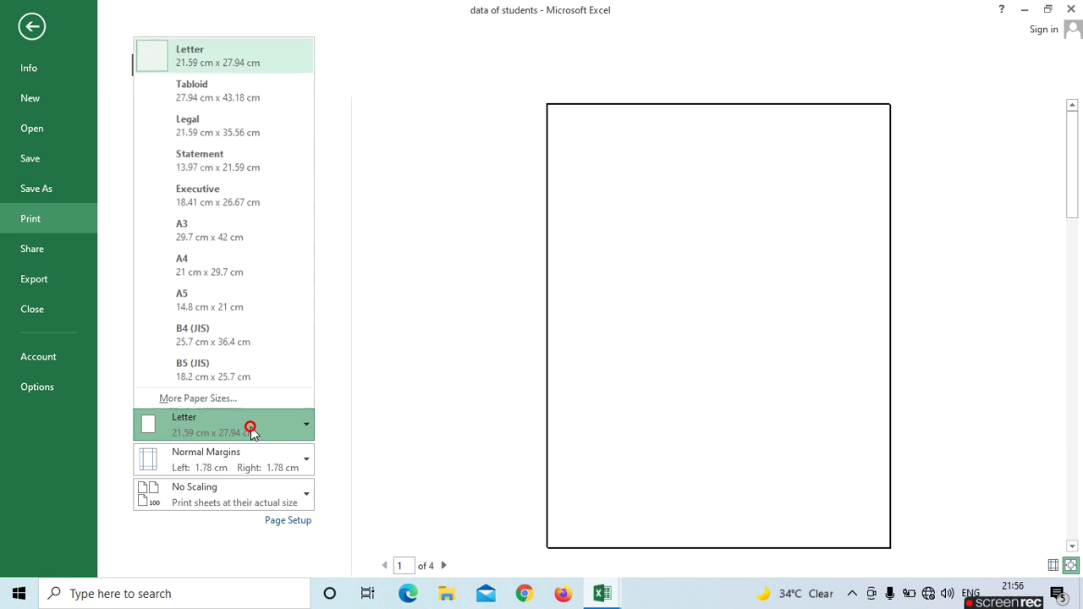
{"action": "left_click", "coordinate": [251, 267]}
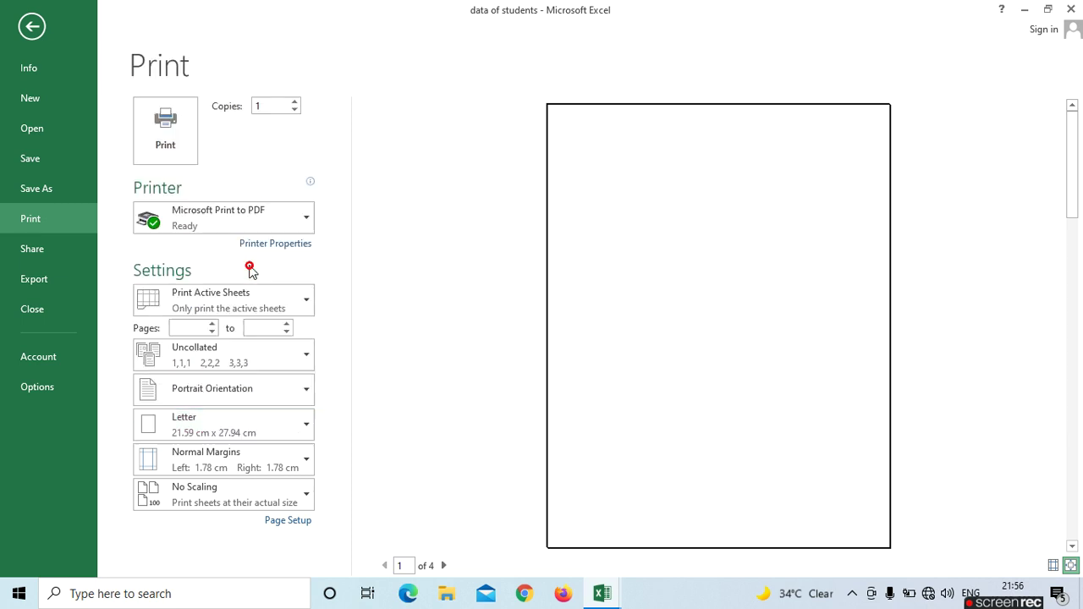
{"action": "left_click", "coordinate": [232, 440]}
{"action": "left_click", "coordinate": [225, 167]}
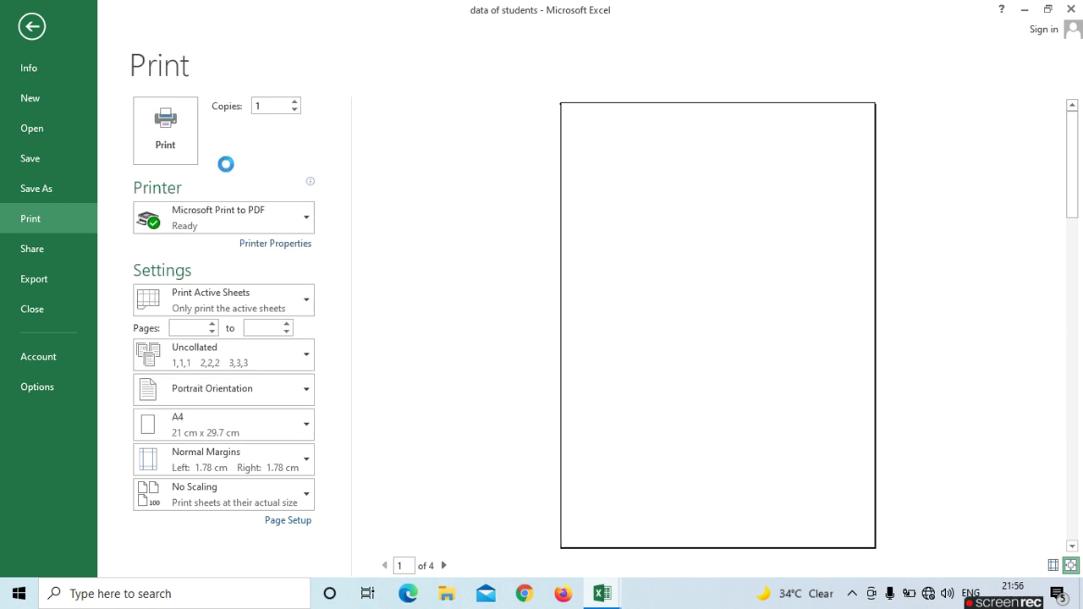
{"action": "left_click", "coordinate": [267, 423]}
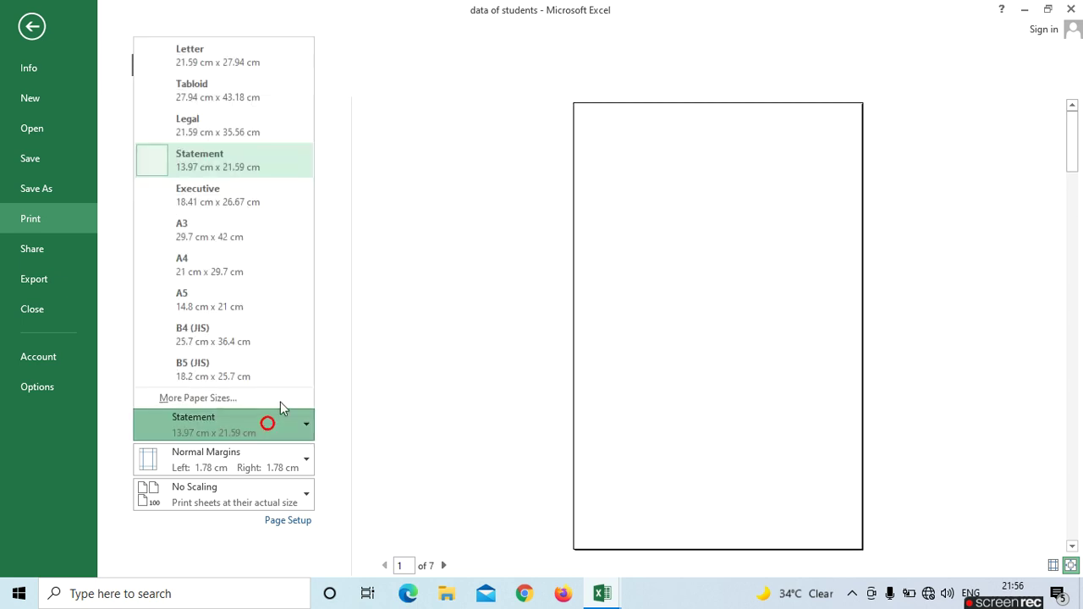
{"action": "left_click", "coordinate": [261, 68]}
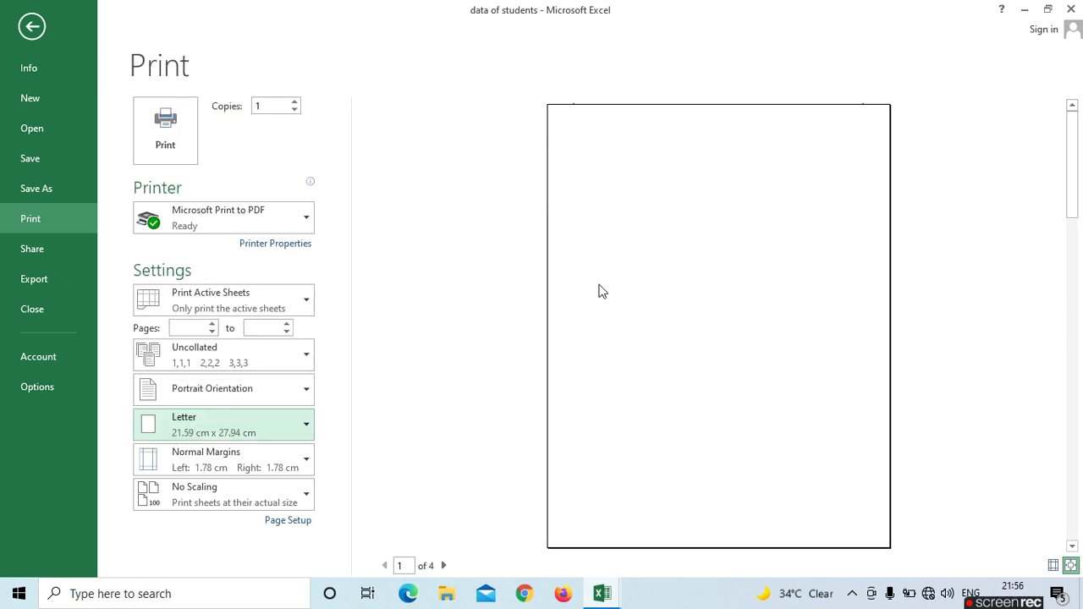
Step: Page through the print preview to the last page and back to page 2
{"action": "left_click", "coordinate": [443, 565]}
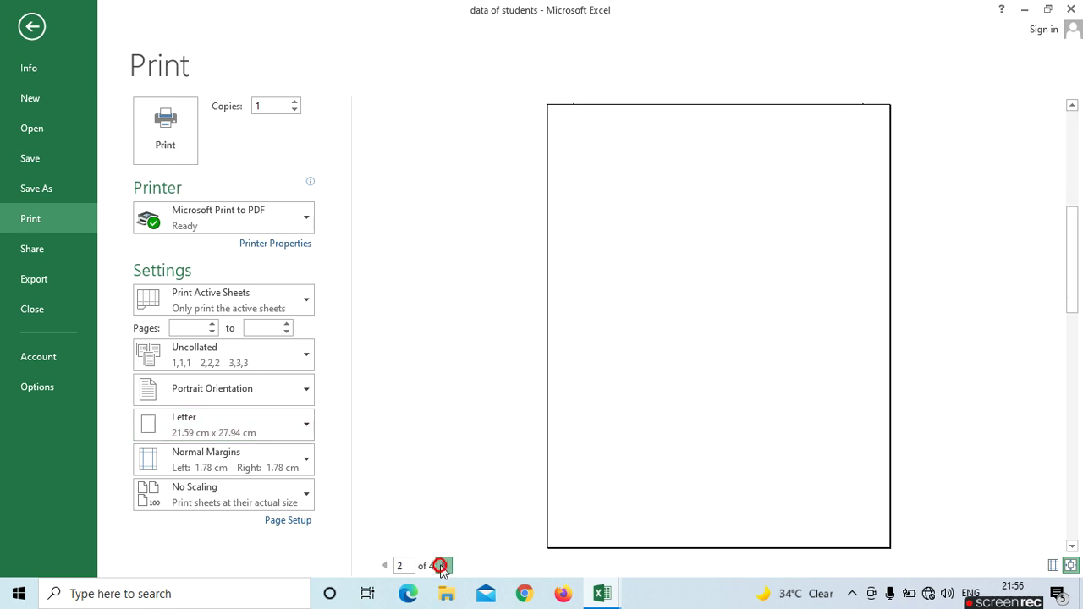
{"action": "left_click", "coordinate": [444, 565]}
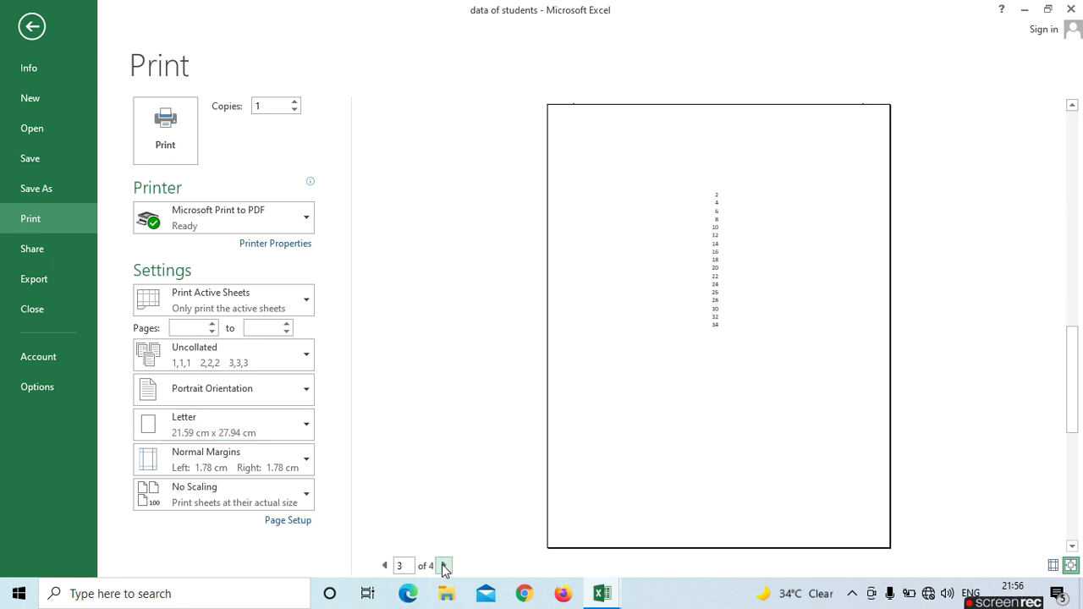
{"action": "left_click", "coordinate": [440, 565]}
{"action": "left_click", "coordinate": [385, 565]}
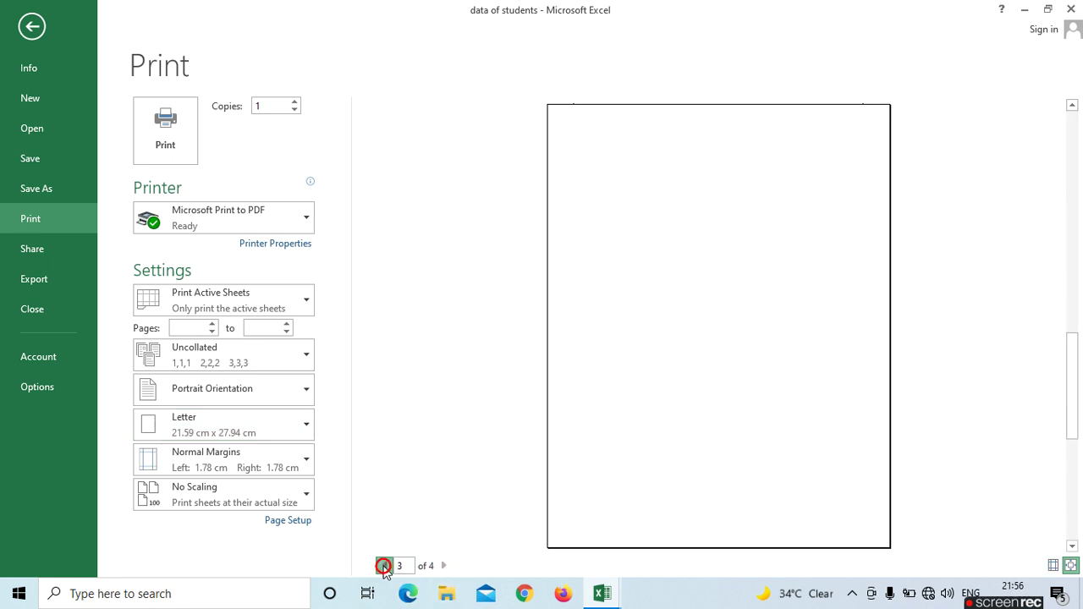
{"action": "left_click", "coordinate": [384, 565]}
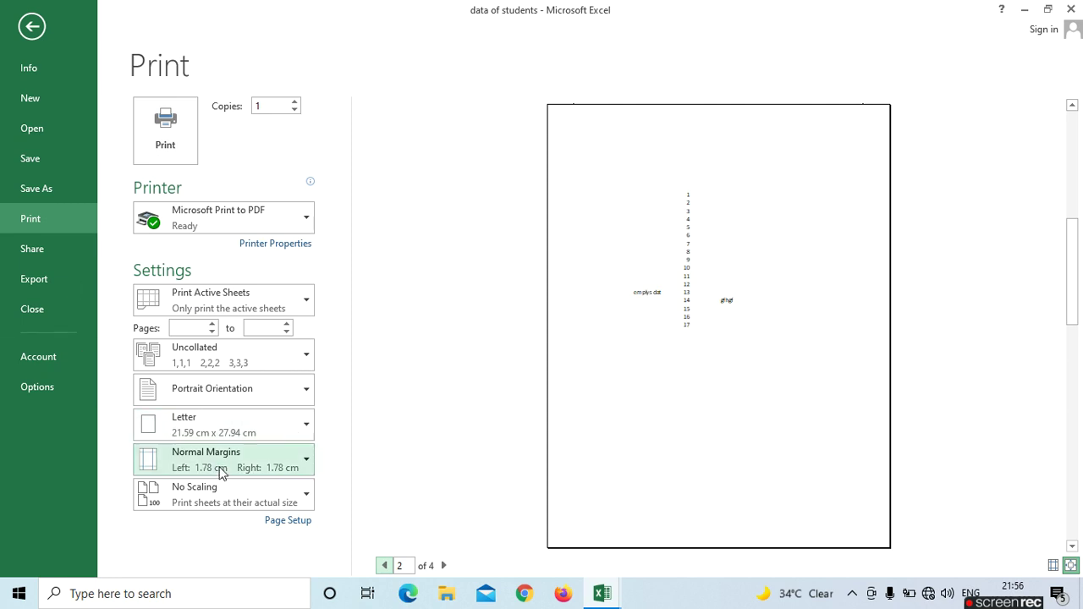
Step: Compare Wide, Normal and Narrow margin presets, finishing on Narrow margins
{"action": "left_click", "coordinate": [292, 464]}
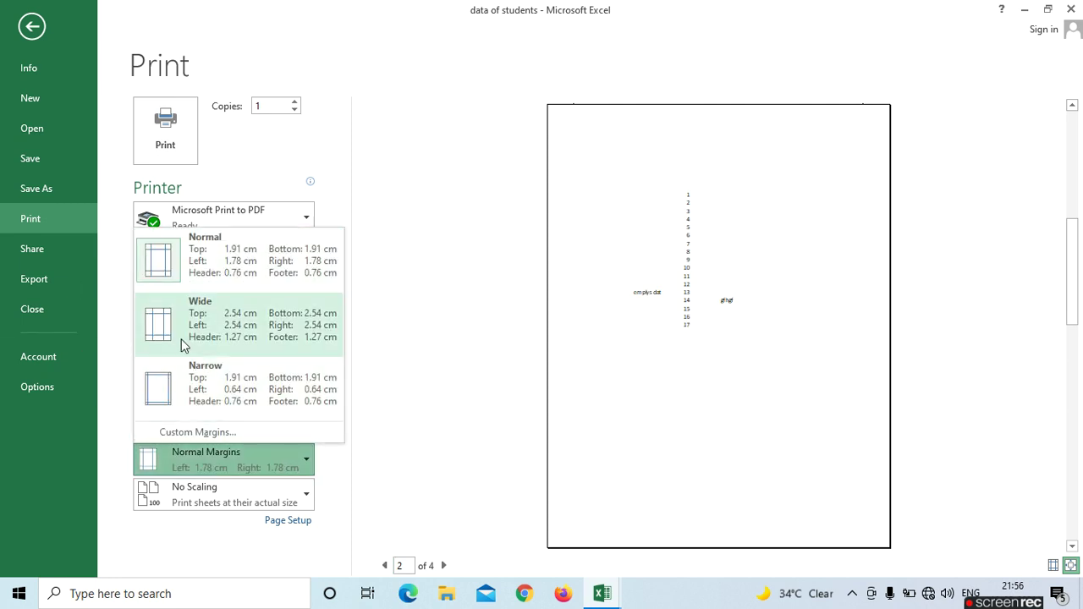
{"action": "left_click", "coordinate": [184, 334]}
{"action": "left_click", "coordinate": [275, 465]}
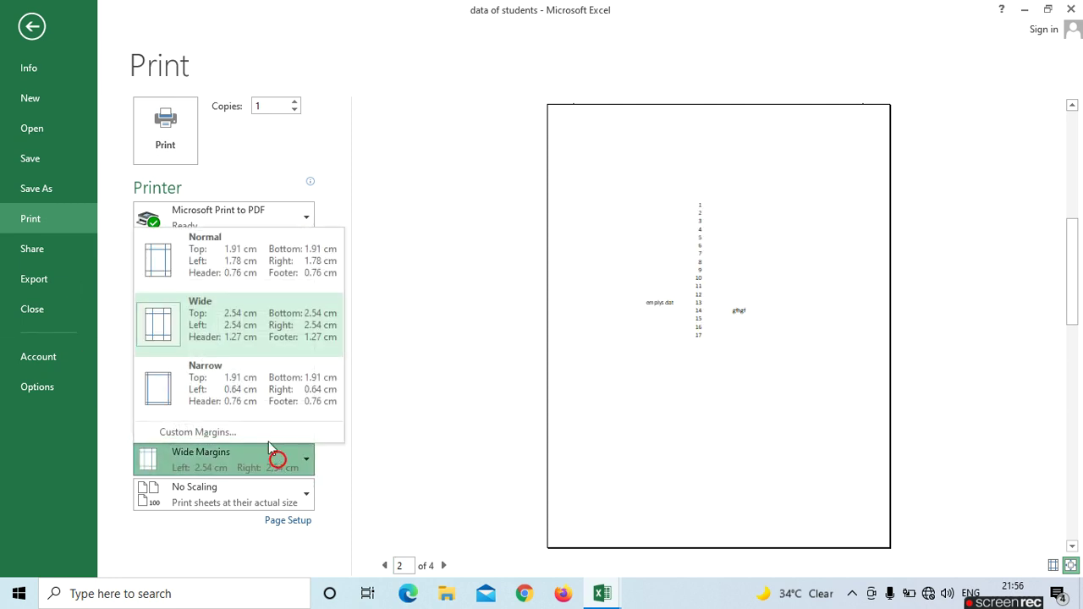
{"action": "left_click", "coordinate": [247, 400]}
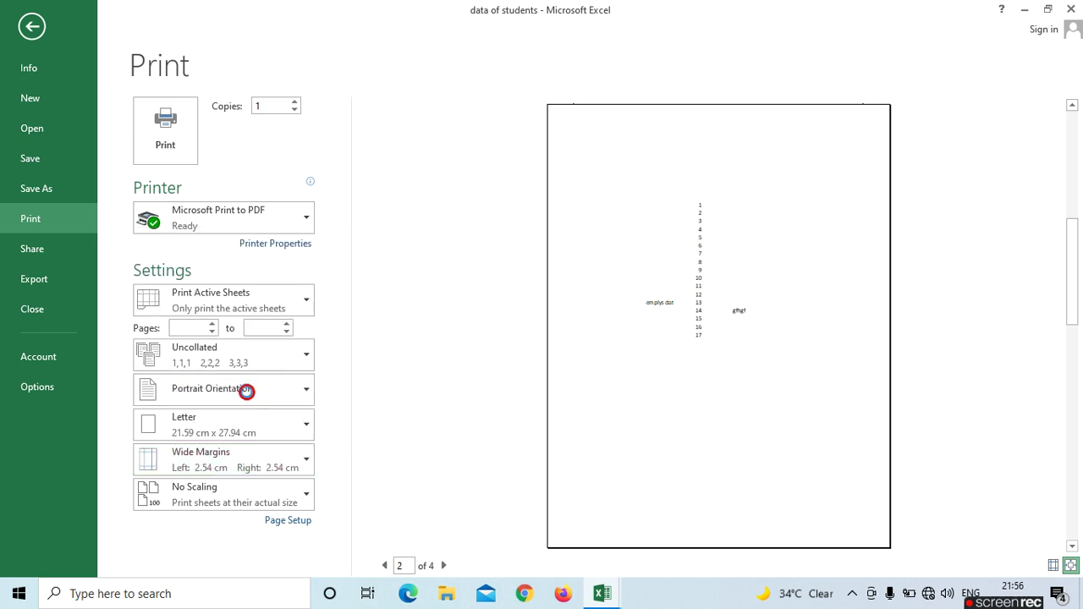
{"action": "left_click", "coordinate": [306, 460]}
{"action": "left_click", "coordinate": [246, 257]}
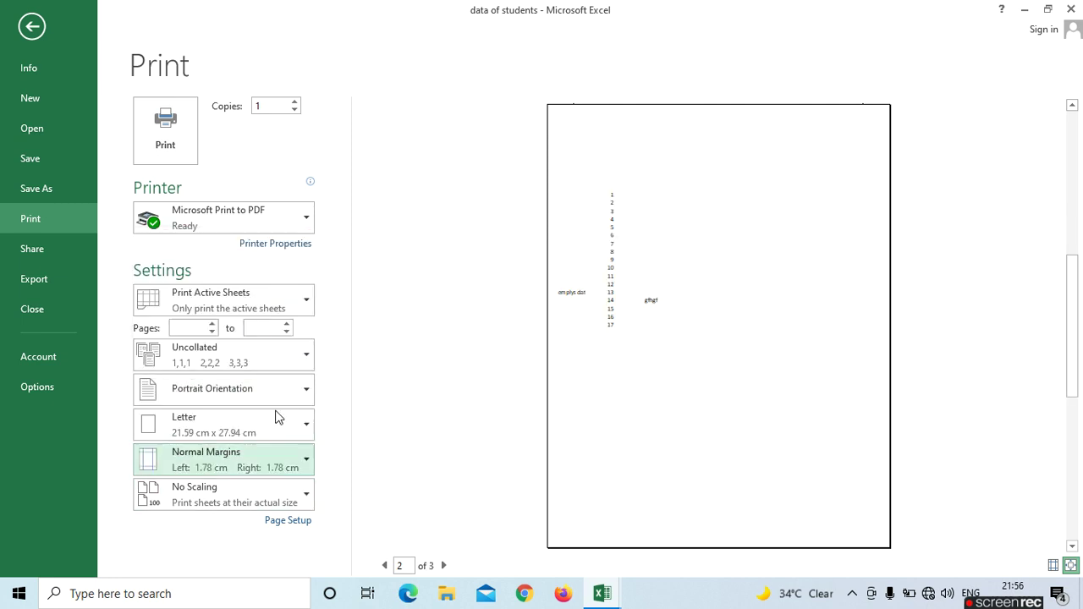
{"action": "left_click", "coordinate": [285, 463]}
{"action": "left_click", "coordinate": [278, 318]}
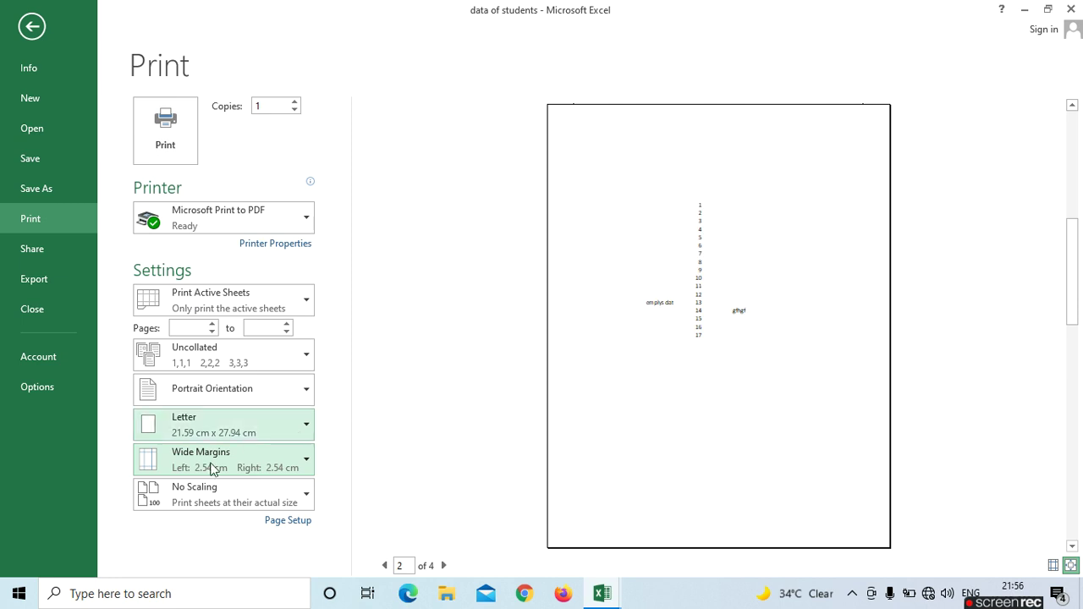
{"action": "left_click", "coordinate": [242, 466]}
{"action": "left_click", "coordinate": [221, 387]}
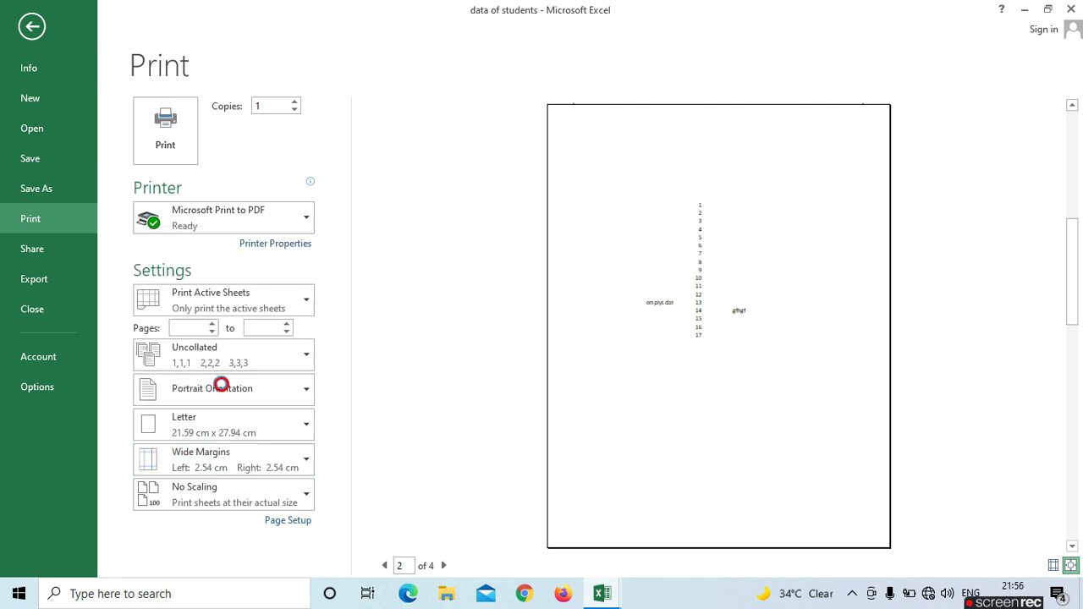
Step: Try Fit All Rows on One Page, then set scaling back to No Scaling
{"action": "left_click", "coordinate": [280, 490]}
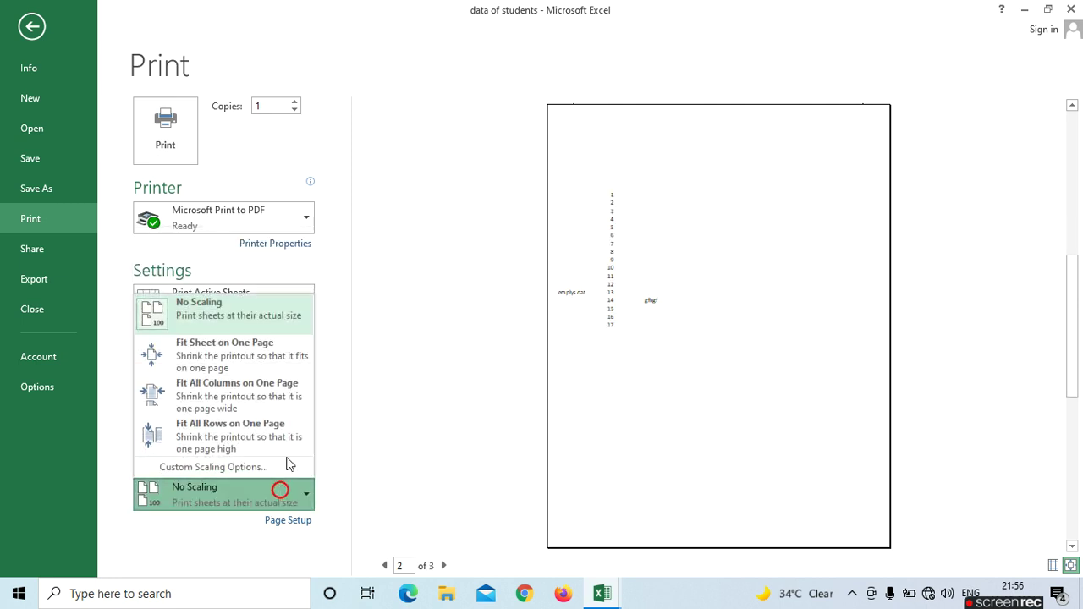
{"action": "left_click", "coordinate": [273, 437]}
{"action": "left_click", "coordinate": [267, 506]}
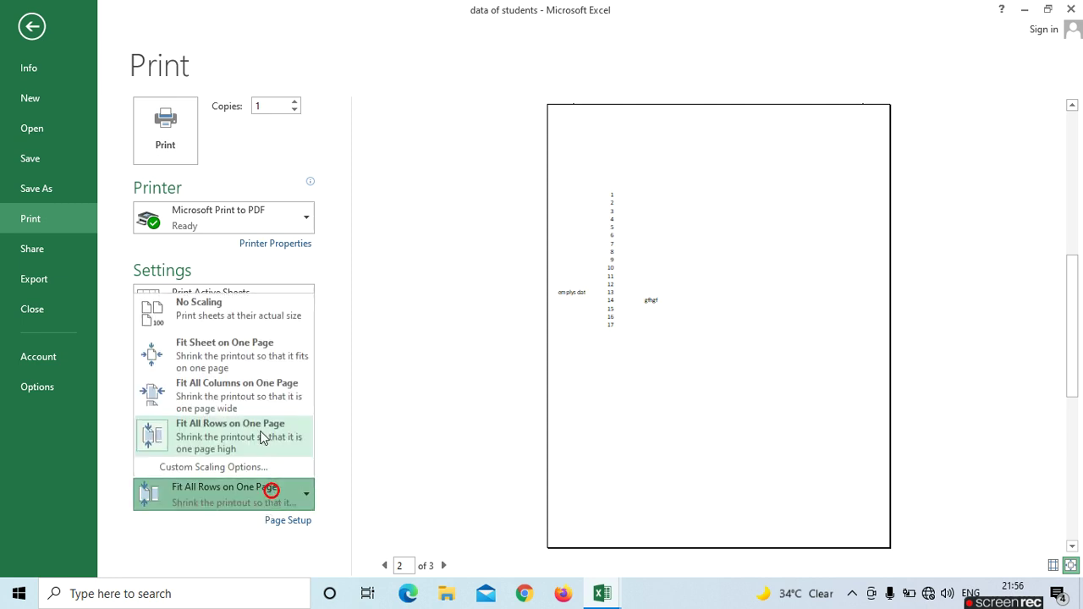
{"action": "left_click", "coordinate": [240, 313]}
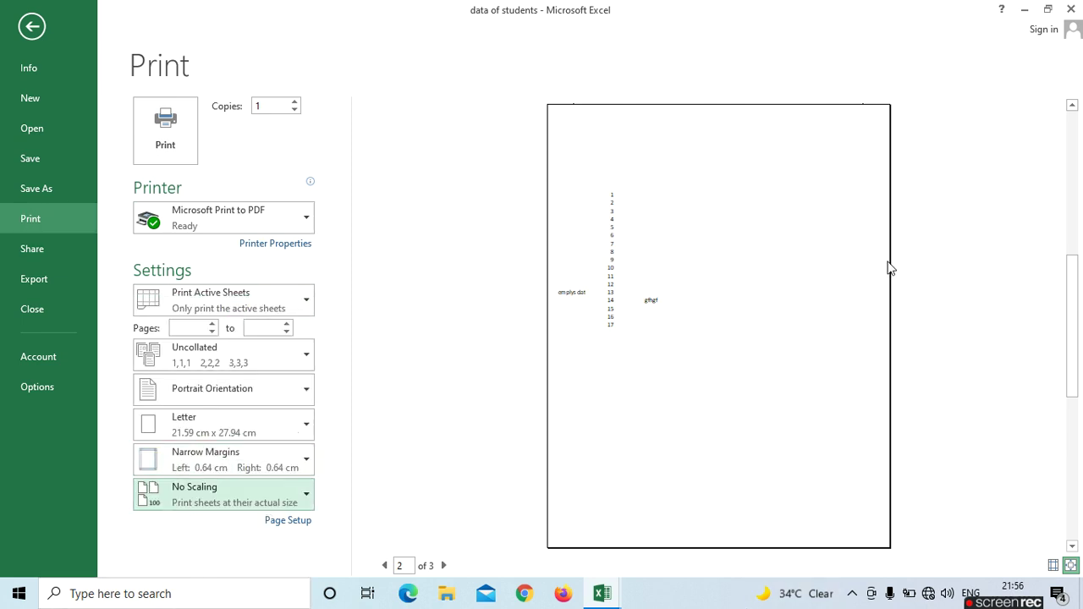
Step: Look through the Share and Export pages, then Close the workbook to get the save prompt
{"action": "left_click", "coordinate": [40, 254]}
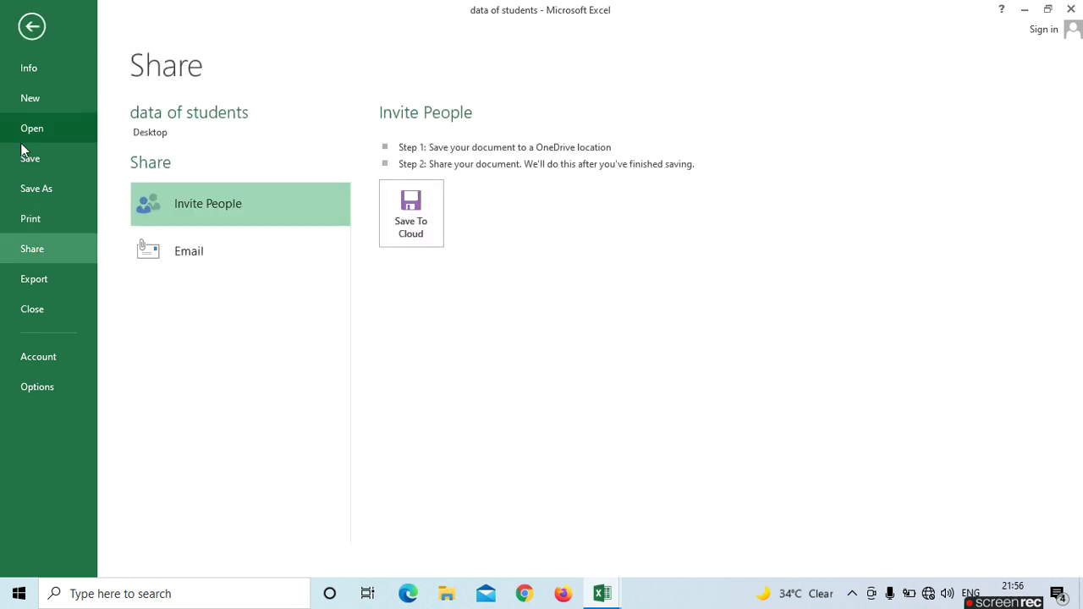
{"action": "left_click", "coordinate": [34, 275]}
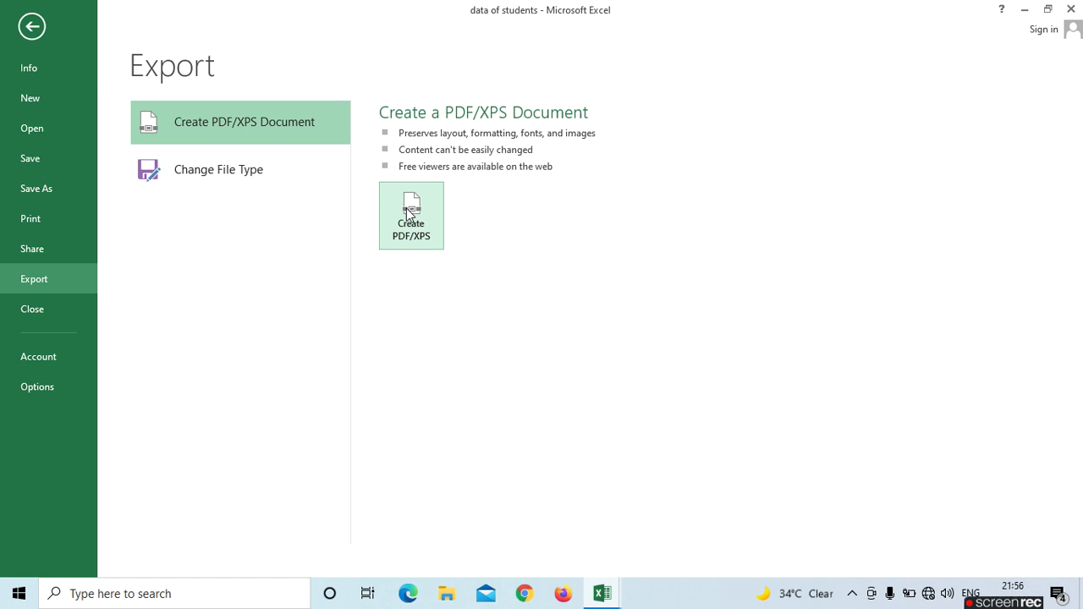
{"action": "left_click", "coordinate": [45, 308]}
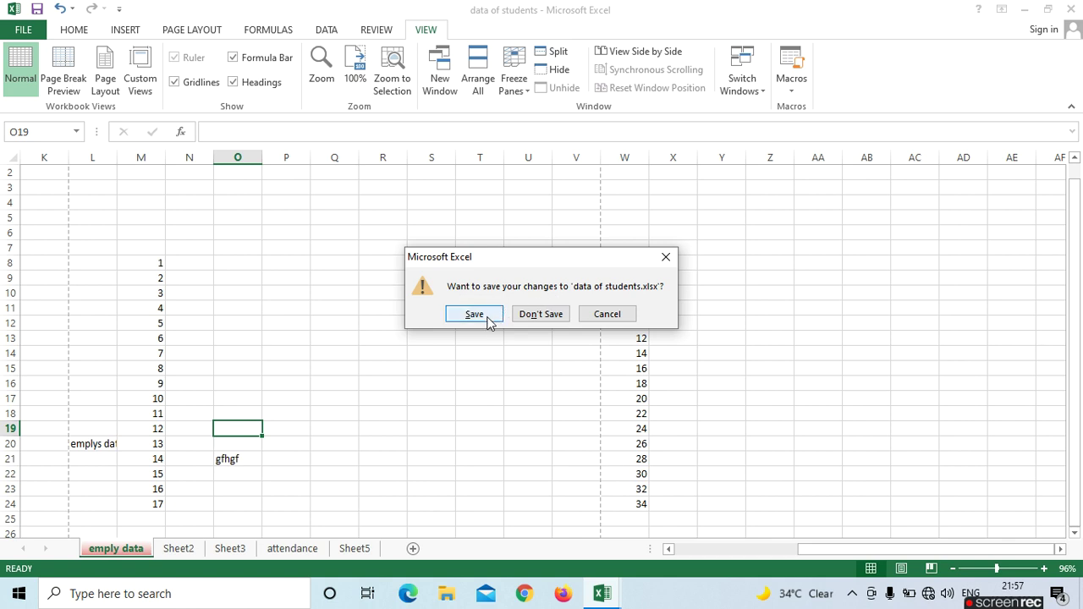
Step: Cancel the save prompt, select cell R8, show the REVIEW tab, and bring up the screen recorder
{"action": "left_click", "coordinate": [606, 313]}
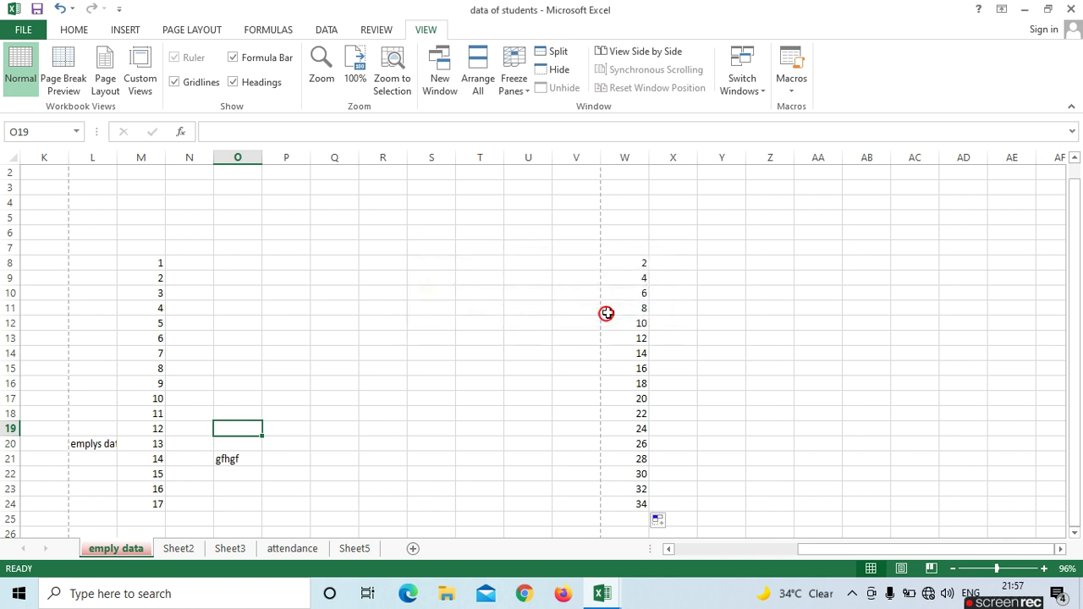
{"action": "left_click", "coordinate": [384, 267]}
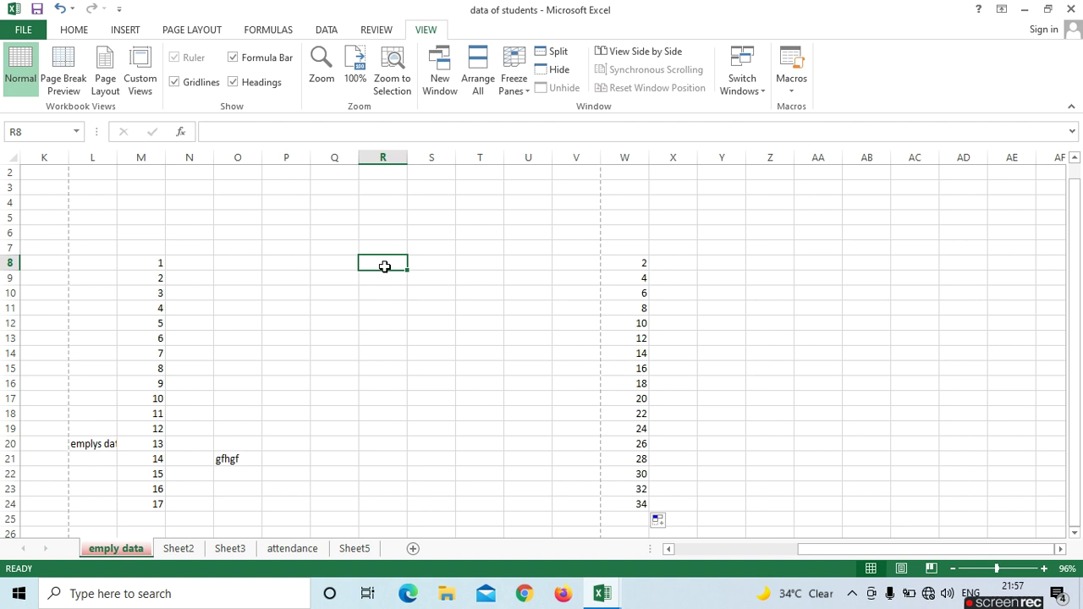
{"action": "left_click", "coordinate": [376, 30]}
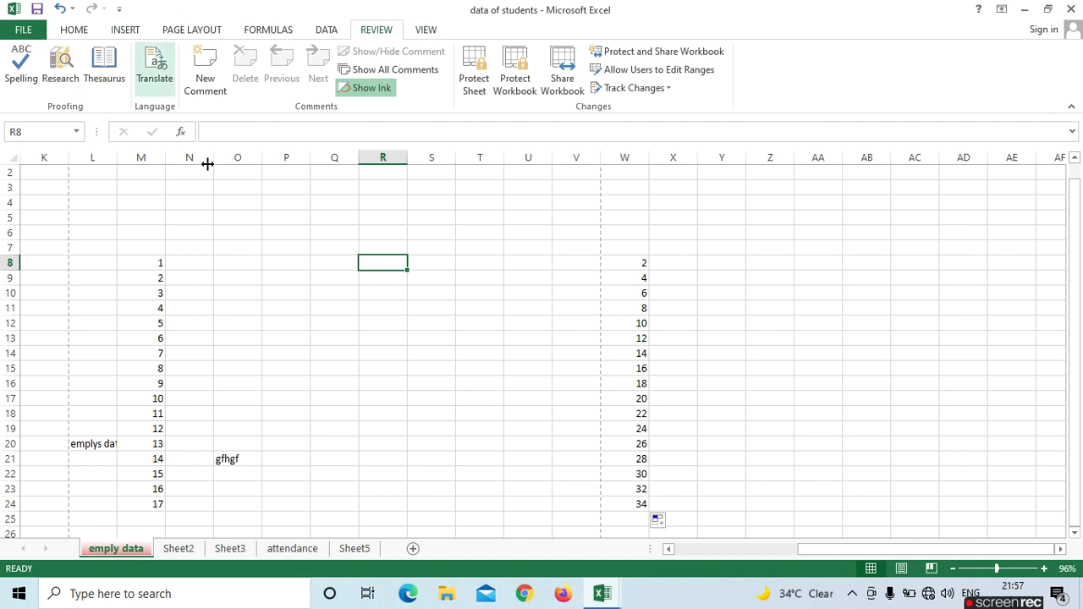
{"action": "left_click", "coordinate": [851, 594]}
{"action": "left_click", "coordinate": [820, 561]}
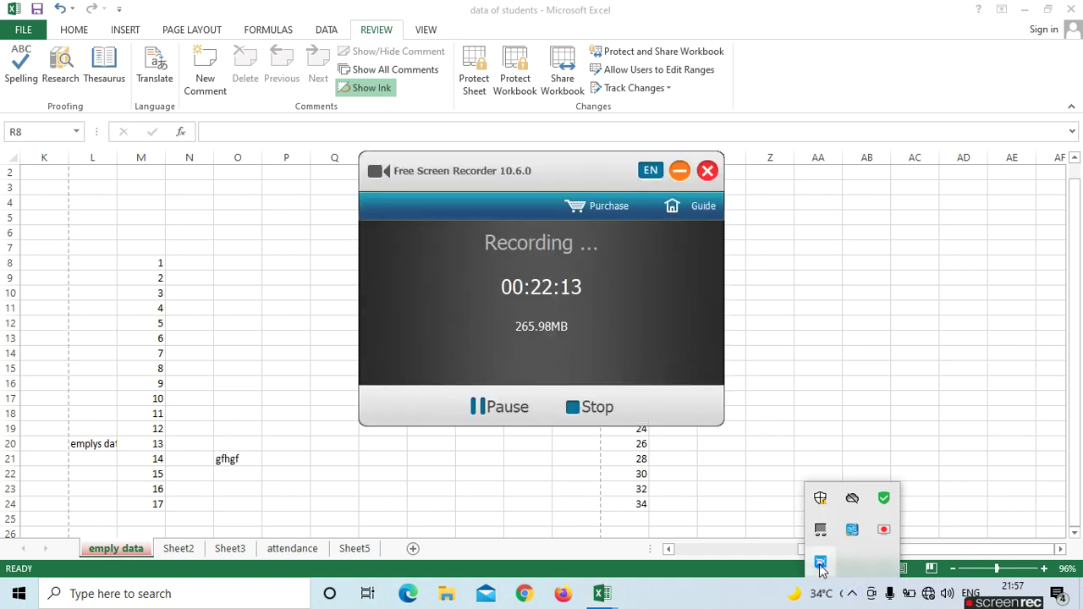